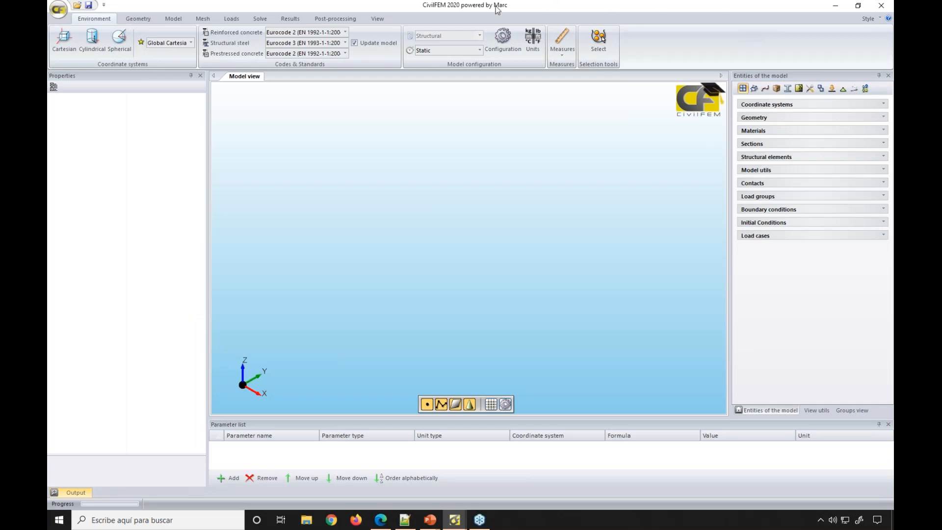
- Import the geometry file Bovedas_1.iges into the empty model
{"action": "left_click", "coordinate": [59, 8]}
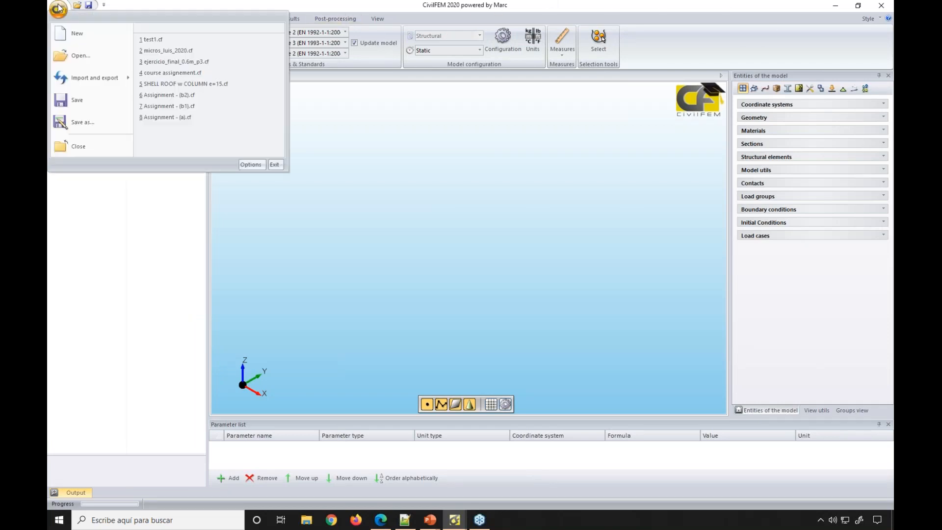
{"action": "mouse_move", "coordinate": [111, 75]}
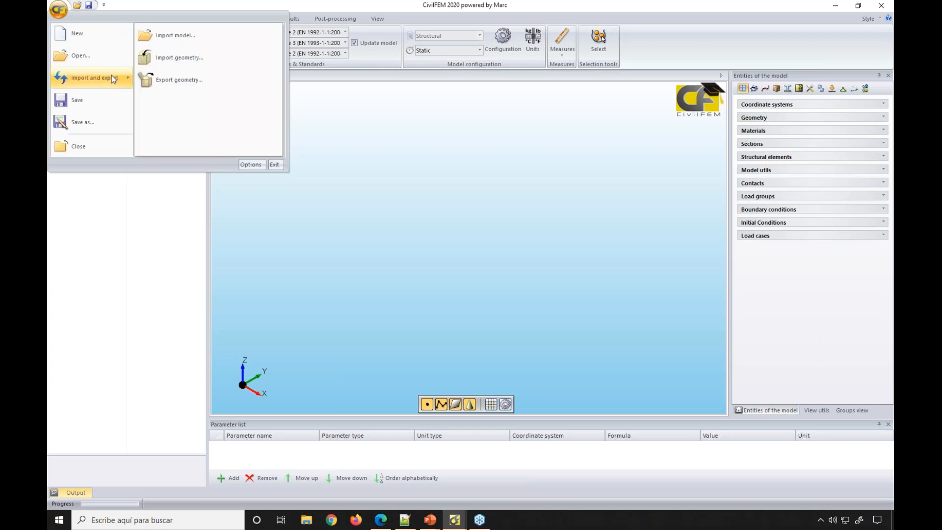
{"action": "left_click", "coordinate": [162, 57]}
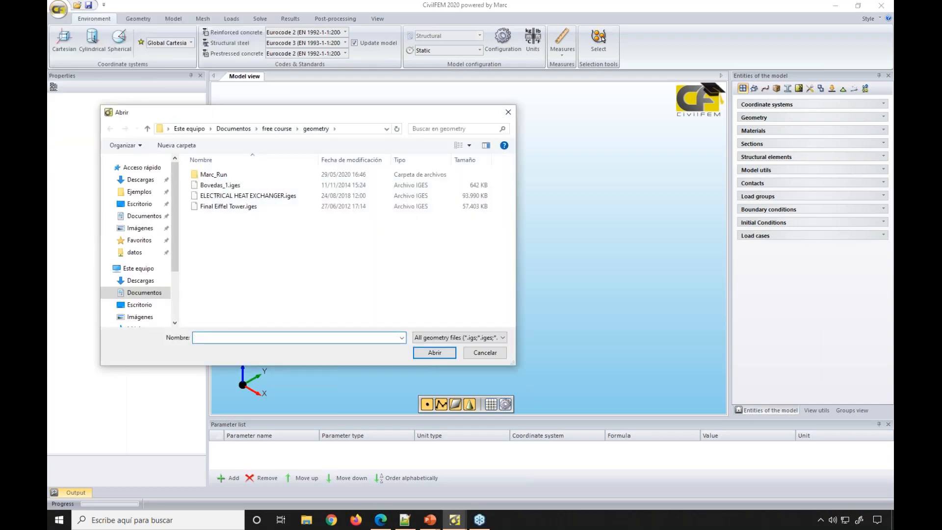
{"action": "double_click", "coordinate": [220, 185]}
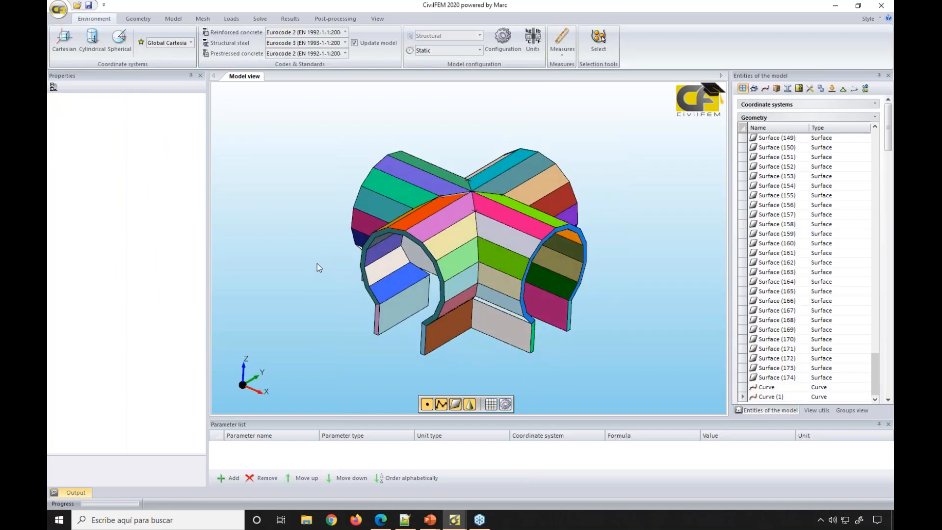
- Examine the geometric attributes of one upper surface on the front arm of the imported vault
{"action": "left_click", "coordinate": [437, 229]}
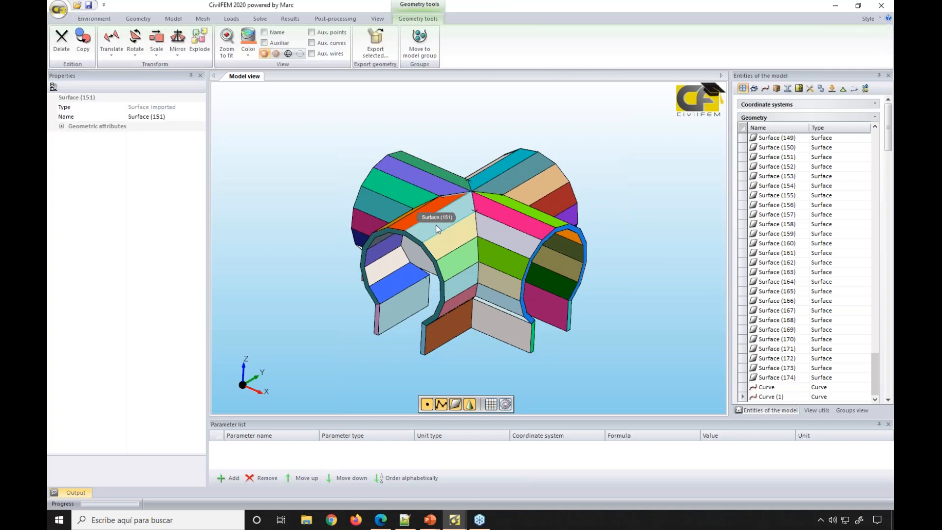
{"action": "left_click", "coordinate": [62, 126]}
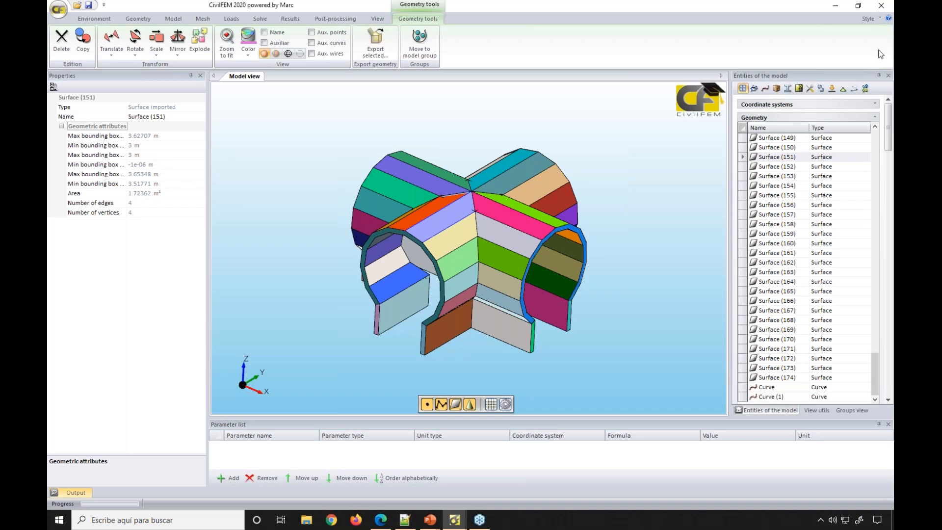
{"action": "left_click", "coordinate": [884, 36]}
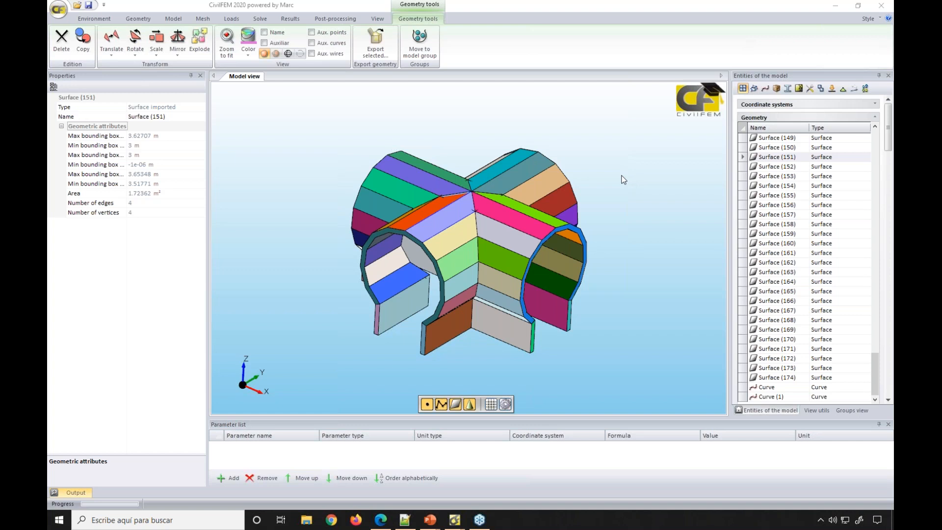
- Examine the imported cross vault from several sides, including its openings and the undersides of its arms
{"action": "middle_click_drag", "start_coordinate": [593, 185], "coordinate": [664, 222]}
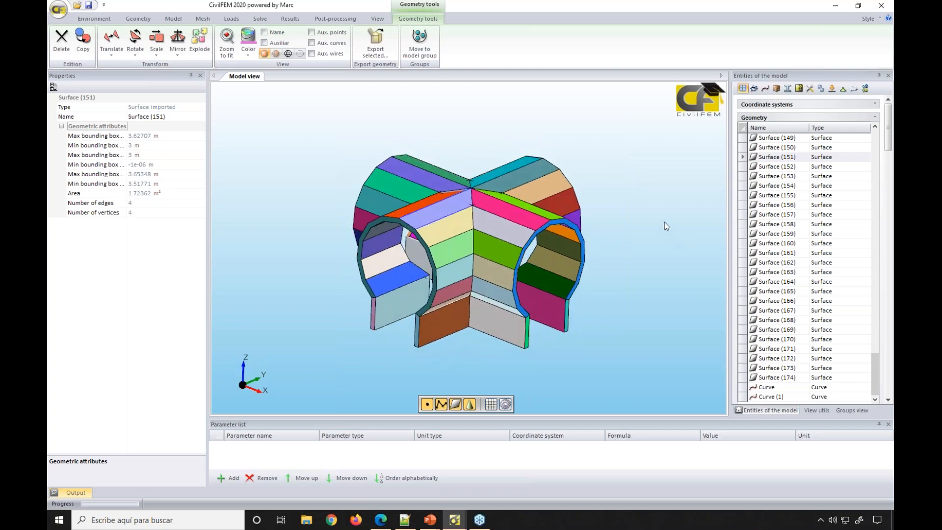
{"action": "middle_click_drag", "start_coordinate": [488, 142], "coordinate": [525, 128]}
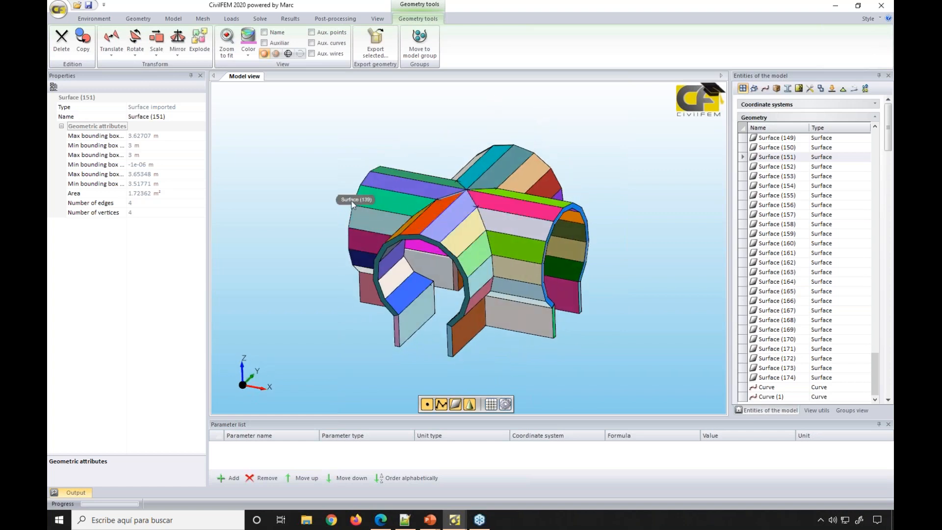
{"action": "middle_click_drag", "start_coordinate": [354, 206], "coordinate": [342, 198]}
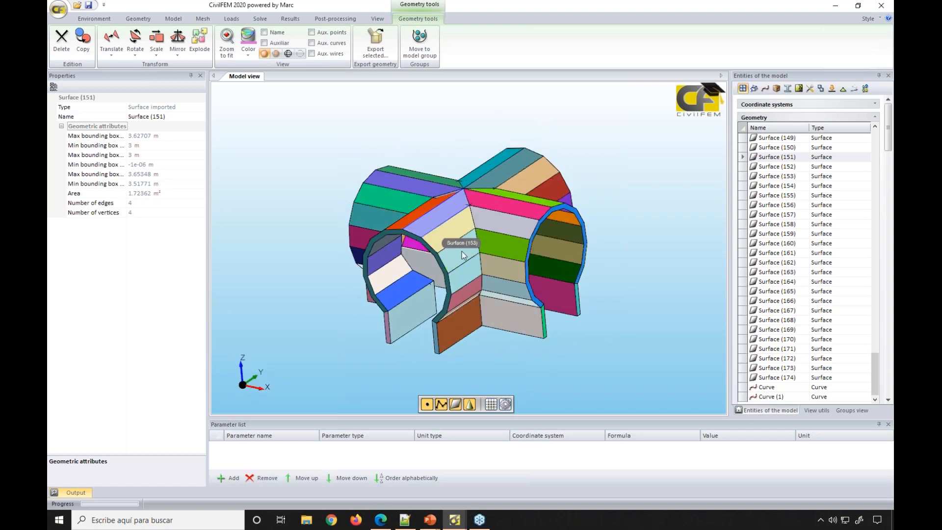
{"action": "scroll", "coordinate": [432, 252], "scroll_direction": "up", "scroll_amount": 2}
{"action": "middle_click_drag", "start_coordinate": [431, 252], "coordinate": [385, 288]}
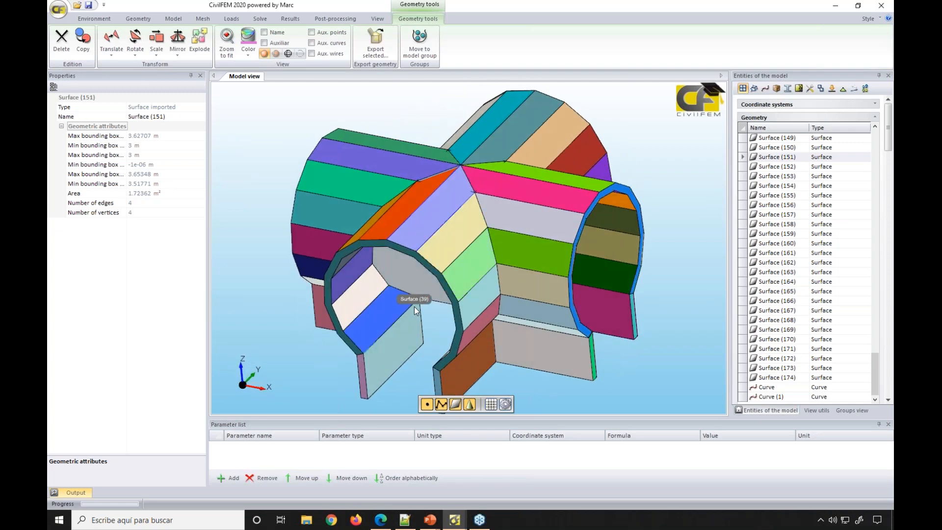
{"action": "mouse_move", "coordinate": [423, 316]}
{"action": "middle_mouse_down"}
{"action": "mouse_move", "coordinate": [448, 235]}
{"action": "mouse_move", "coordinate": [431, 304]}
{"action": "middle_mouse_up"}
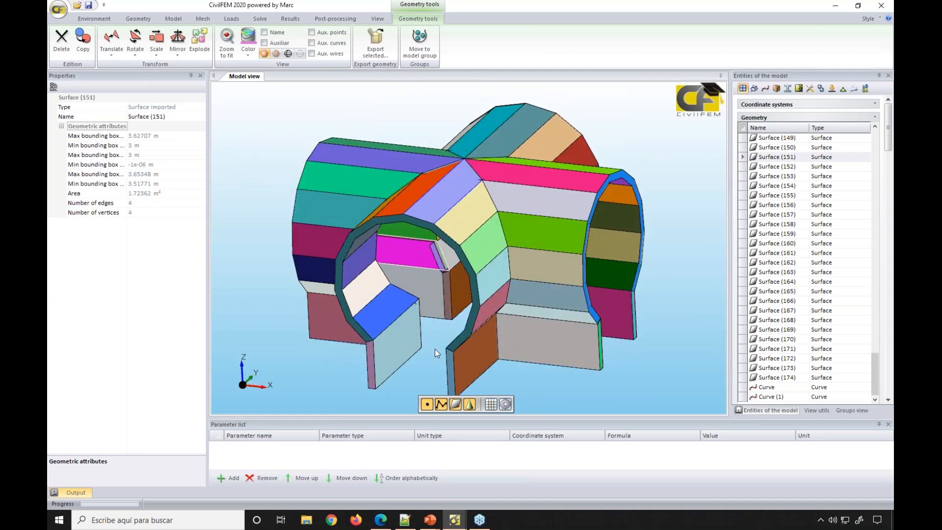
{"action": "scroll", "coordinate": [435, 348], "scroll_direction": "down", "scroll_amount": 1}
{"action": "scroll", "coordinate": [435, 350], "scroll_direction": "up", "scroll_amount": 2}
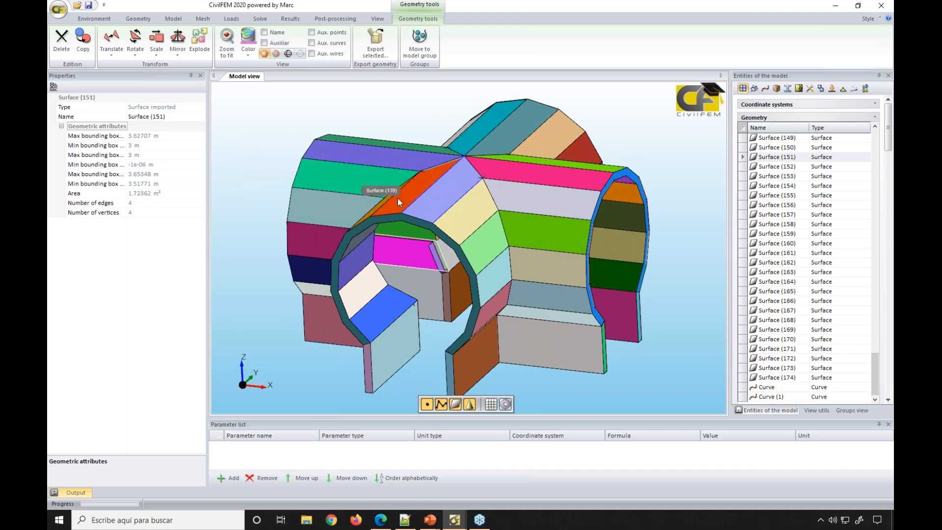
{"action": "middle_click_drag", "start_coordinate": [302, 208], "coordinate": [368, 239]}
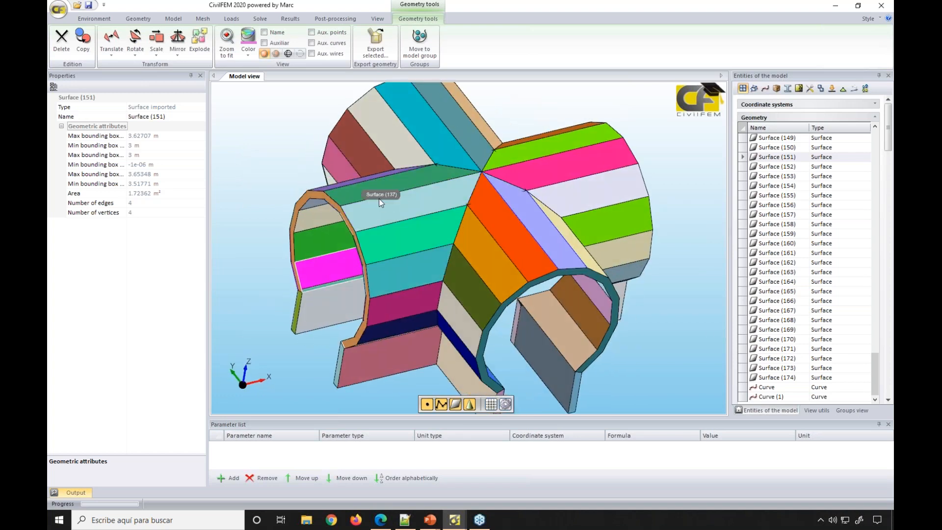
{"action": "middle_click_drag", "start_coordinate": [337, 175], "coordinate": [360, 186]}
{"action": "middle_click_drag", "start_coordinate": [359, 220], "coordinate": [395, 192]}
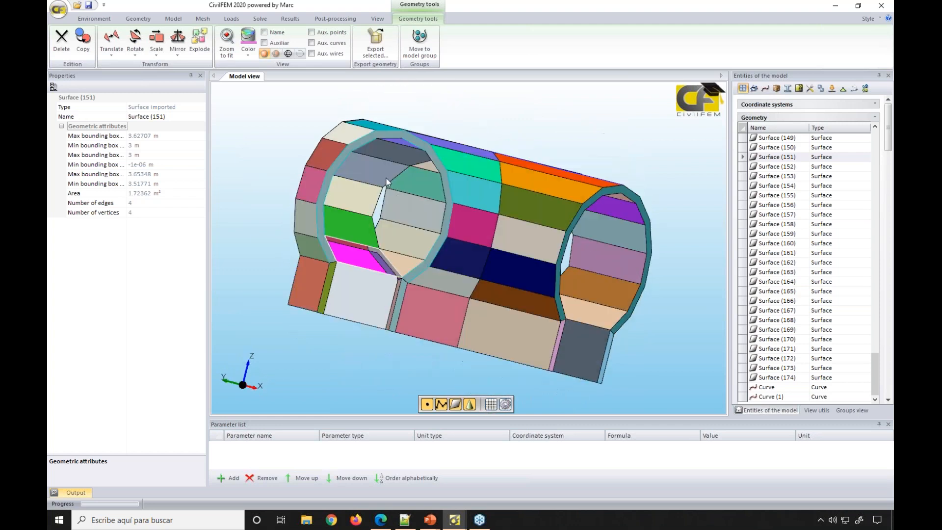
{"action": "mouse_move", "coordinate": [336, 223]}
{"action": "middle_mouse_down"}
{"action": "mouse_move", "coordinate": [404, 219]}
{"action": "mouse_move", "coordinate": [334, 210]}
{"action": "middle_mouse_up"}
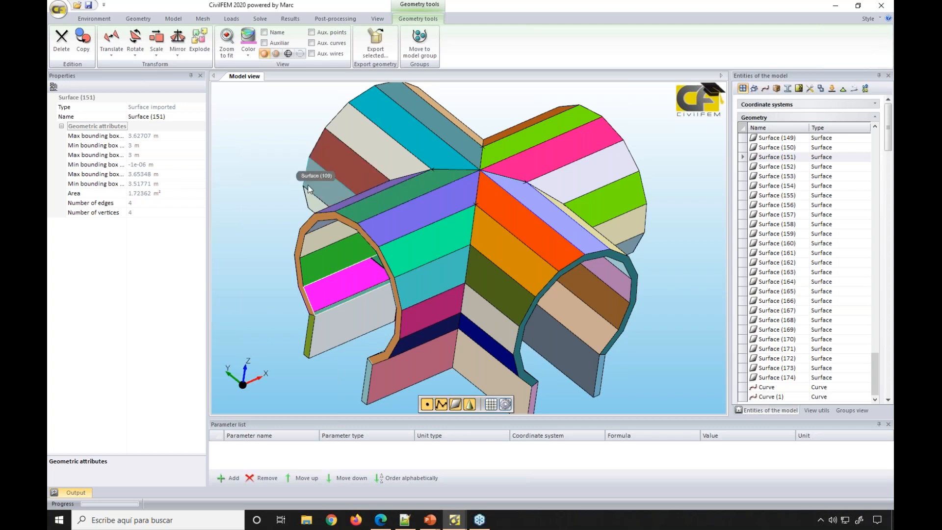
{"action": "scroll", "coordinate": [316, 184], "scroll_direction": "down", "scroll_amount": 2}
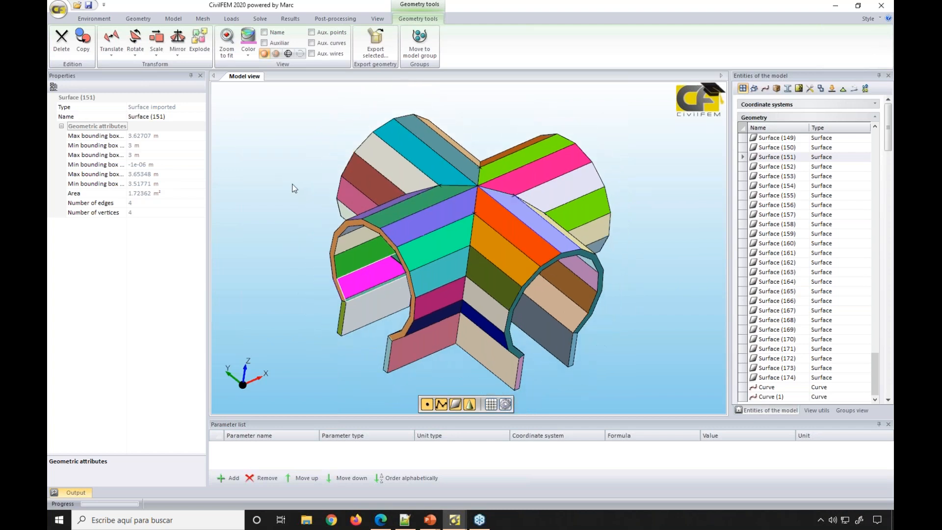
- Create a concrete material of class C8/10 with its default properties
{"action": "left_click", "coordinate": [173, 20]}
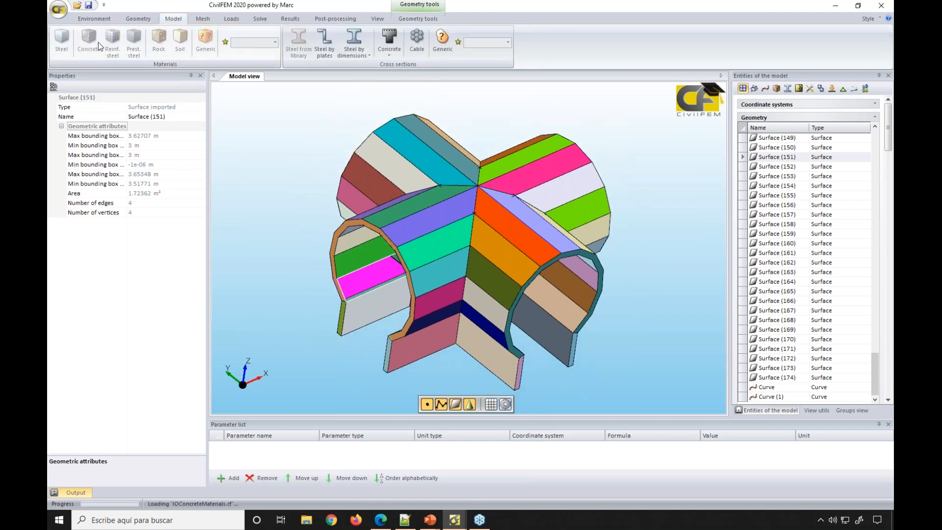
{"action": "left_click", "coordinate": [59, 478]}
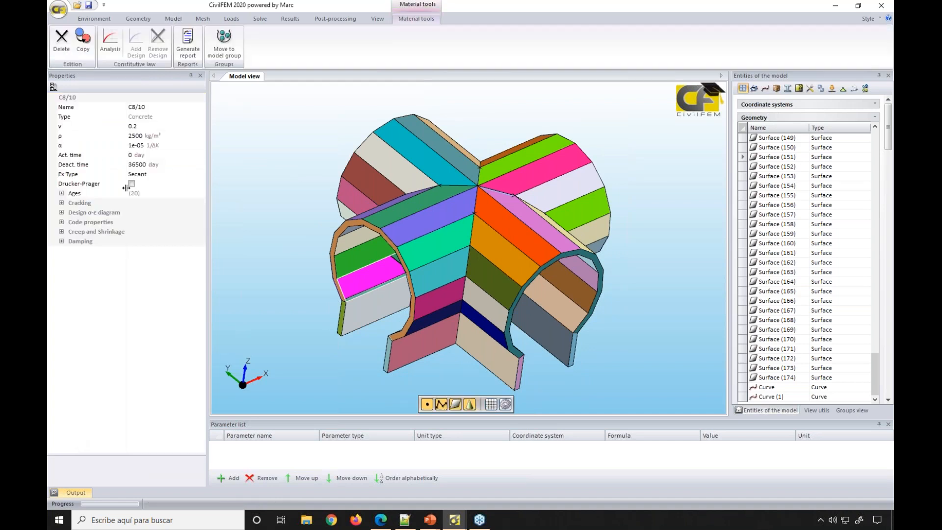
- Create separate 0.2 m thick C8/10 shell elements on three adjacent roof surfaces of one vault arm
{"action": "left_click", "coordinate": [202, 19]}
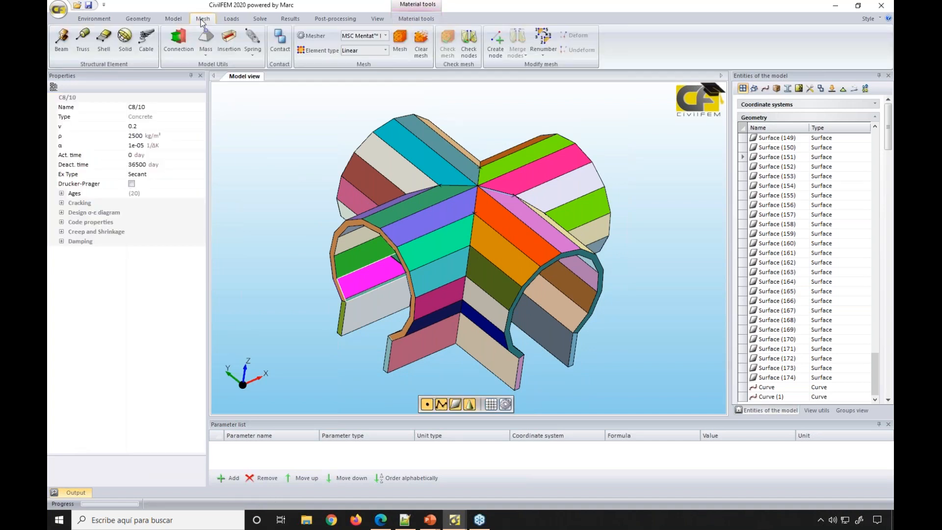
{"action": "left_click", "coordinate": [104, 39]}
{"action": "left_click", "coordinate": [408, 137]}
{"action": "left_click", "coordinate": [431, 134], "text": "shift"}
{"action": "left_click", "coordinate": [387, 157], "text": "shift"}
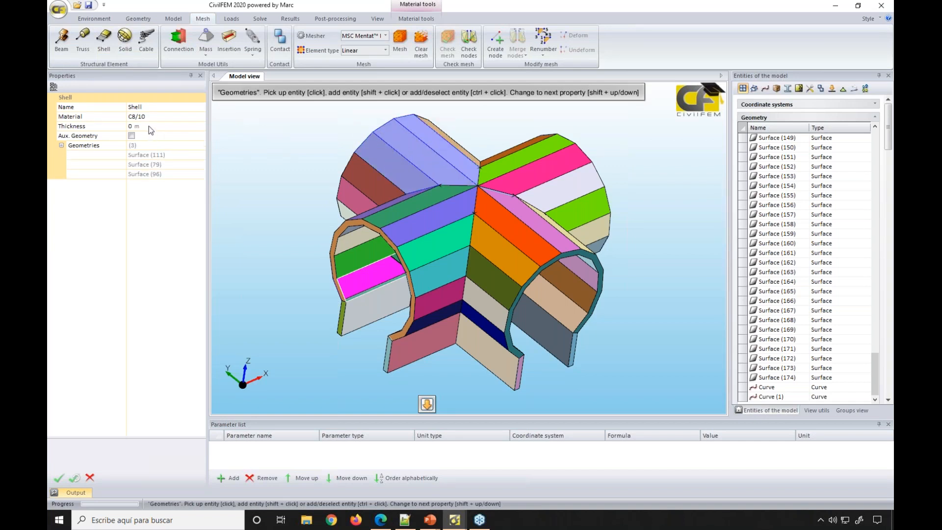
{"action": "middle_click_drag", "start_coordinate": [282, 158], "coordinate": [397, 201]}
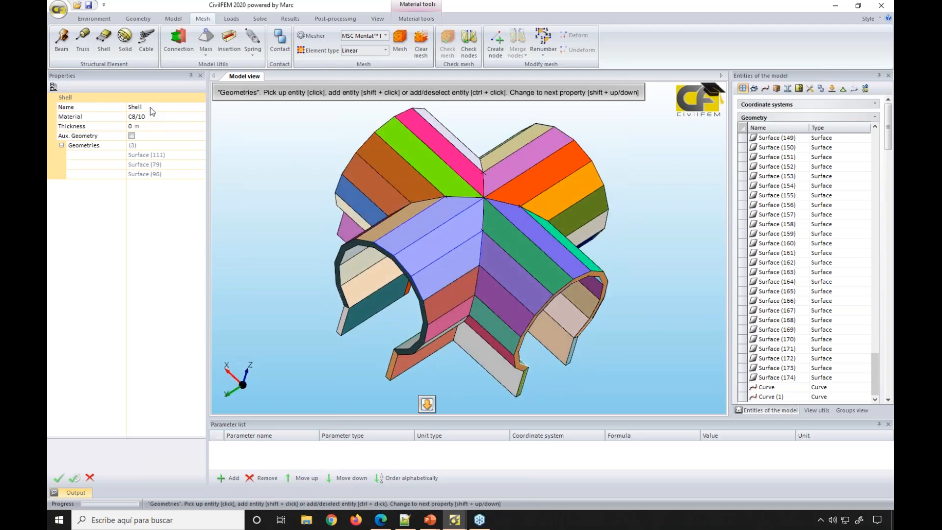
{"action": "left_click", "coordinate": [112, 127]}
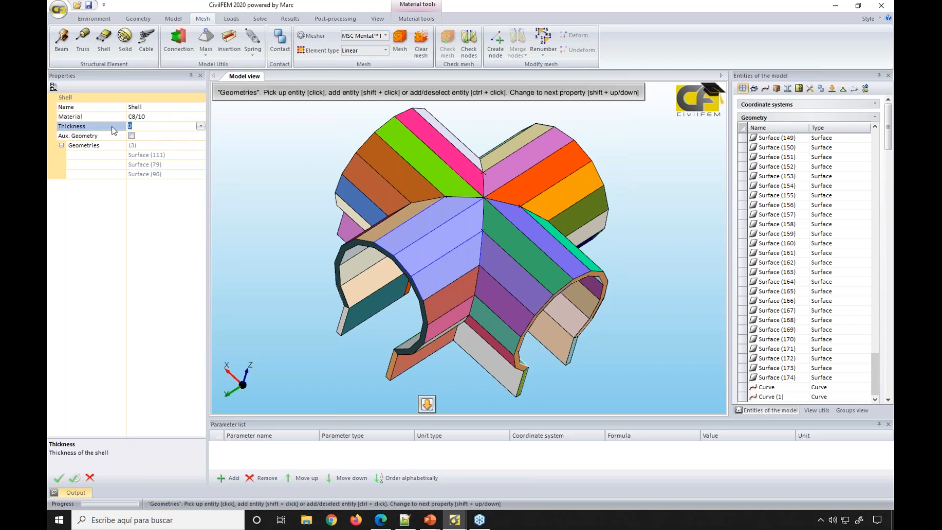
{"action": "type", "text": ".2"}
{"action": "left_click", "coordinate": [72, 479]}
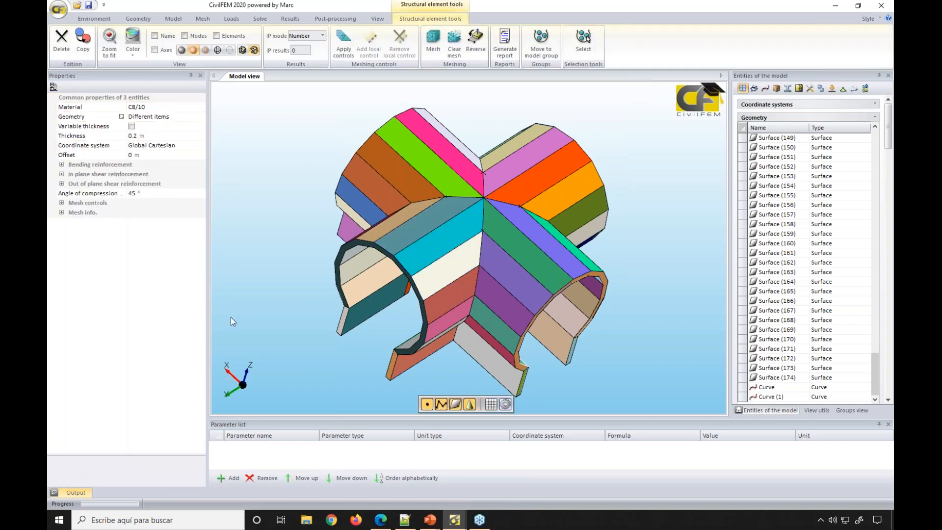
- Apply Parasolid mesh controls to the three shells, using quadrangle elements with an edge size of 0.5 m
{"action": "left_click", "coordinate": [801, 89]}
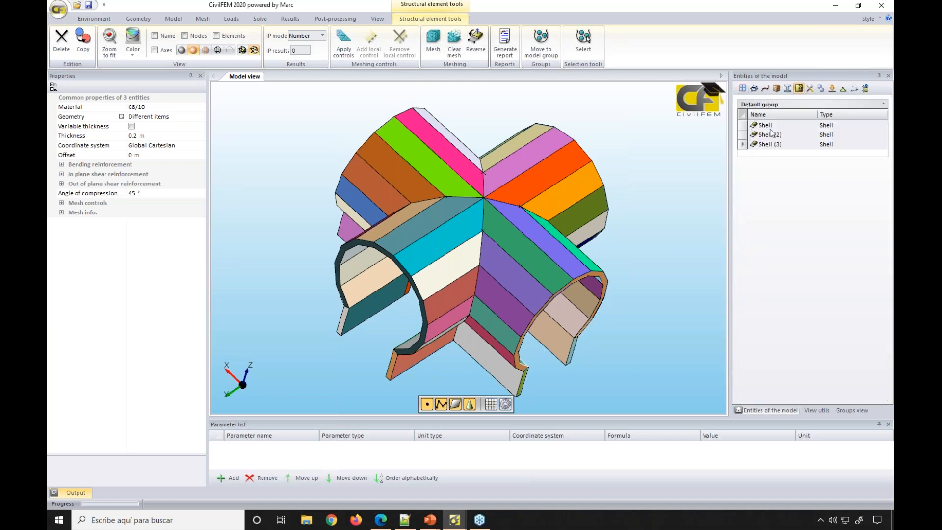
{"action": "left_click", "coordinate": [342, 52]}
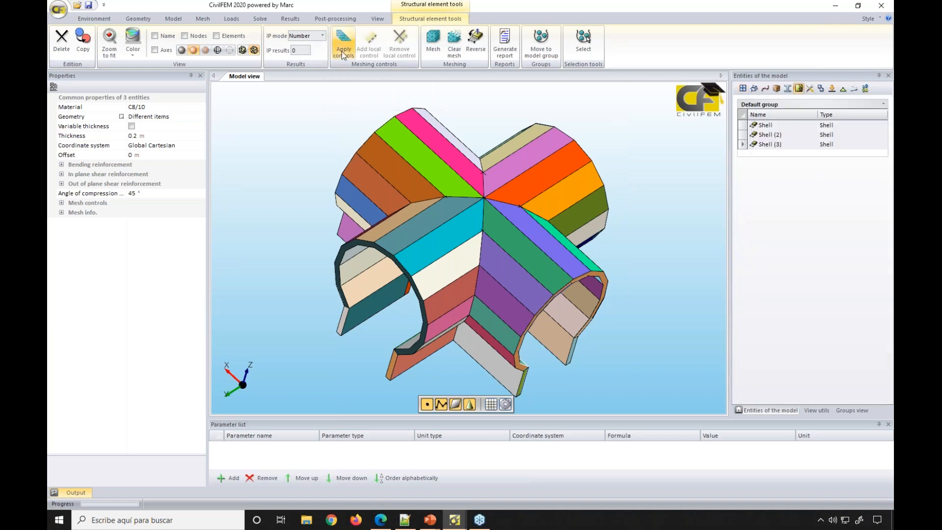
{"action": "left_click", "coordinate": [348, 54]}
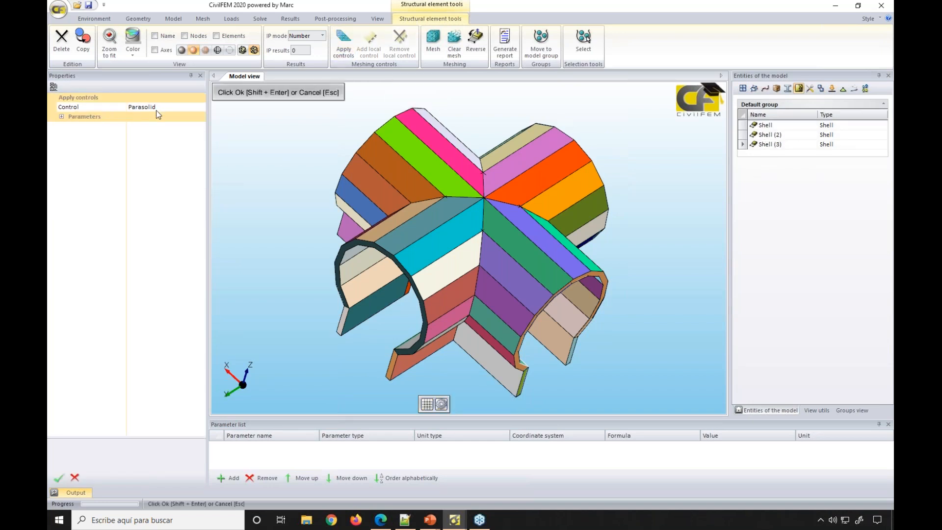
{"action": "left_click", "coordinate": [61, 116]}
{"action": "left_click", "coordinate": [157, 126]}
{"action": "left_click", "coordinate": [155, 145]}
{"action": "left_click", "coordinate": [151, 145]}
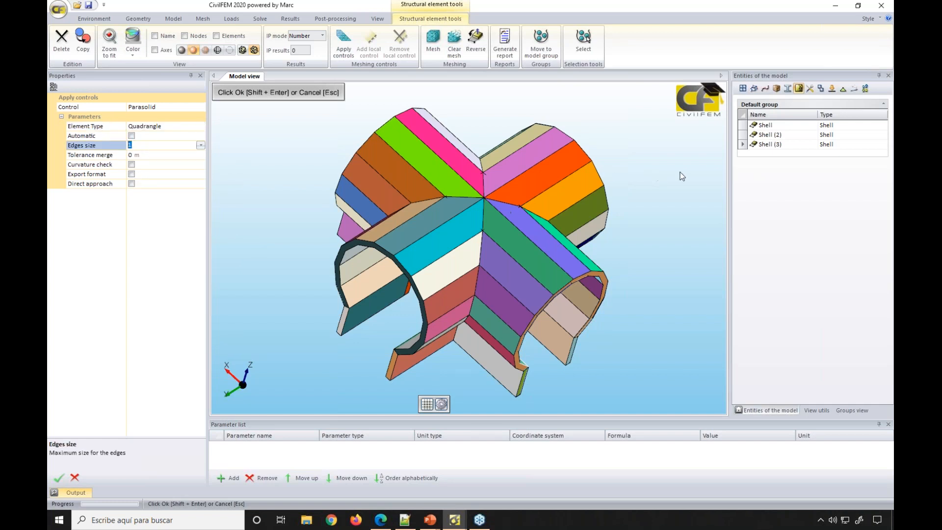
{"action": "type", "text": "0.5"}
{"action": "left_click", "coordinate": [59, 479]}
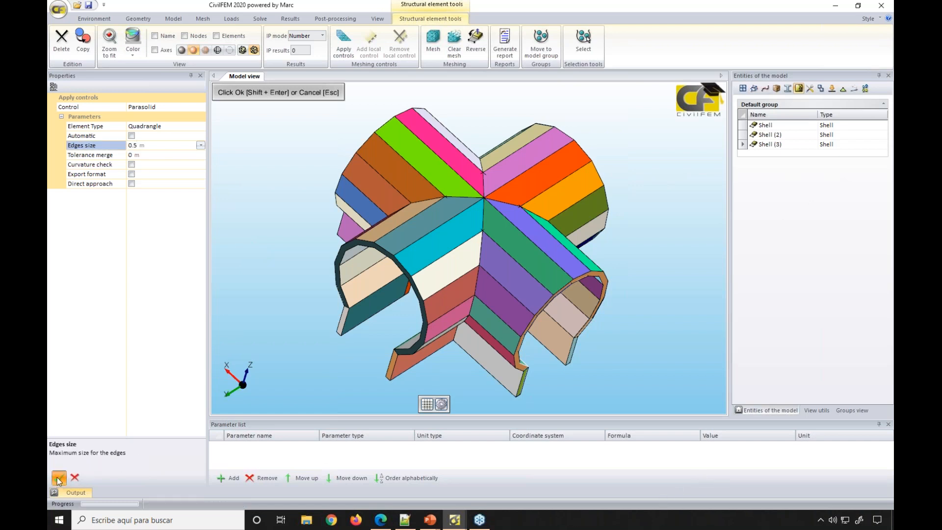
- Mesh the three shells, saving the model as test02.cf in the geometry folder
{"action": "left_click", "coordinate": [432, 47]}
{"action": "left_click", "coordinate": [429, 281]}
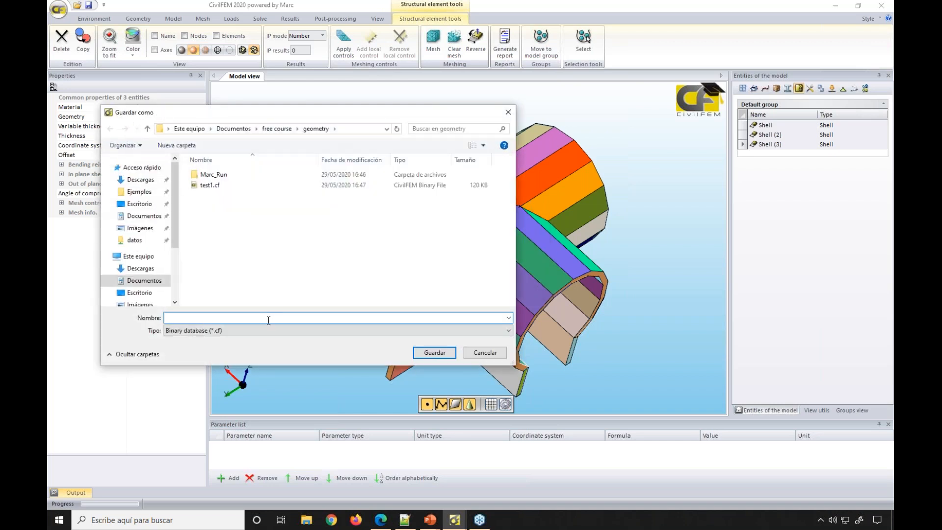
{"action": "type", "text": "te"}
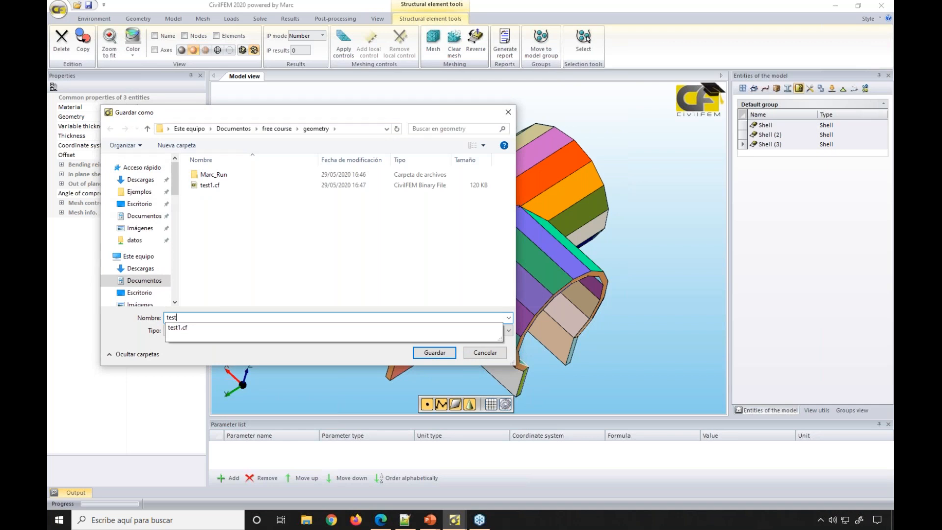
{"action": "type", "text": "st"}
{"action": "key", "text": "Return"}
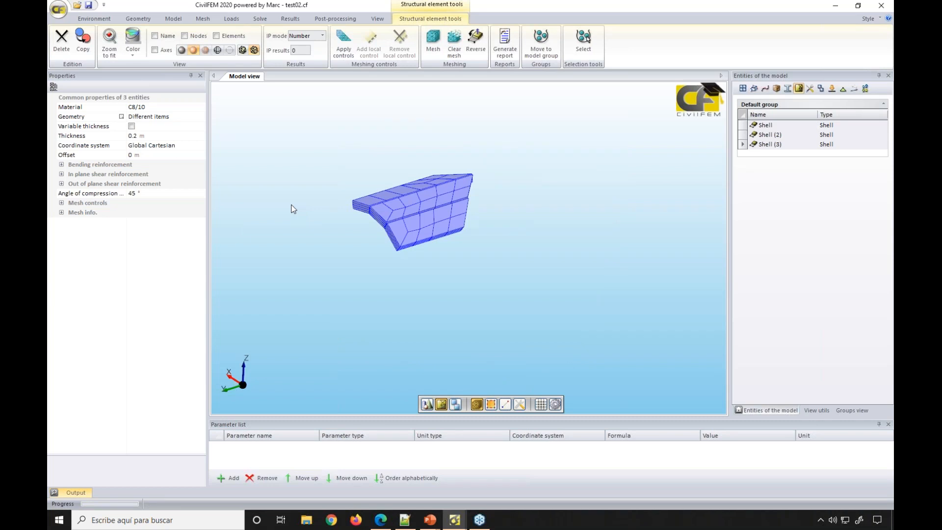
- Examine the shell mesh and the mesh control types available for the three shells
{"action": "middle_click_drag", "start_coordinate": [501, 412], "coordinate": [487, 343]}
{"action": "middle_click_drag", "start_coordinate": [637, 209], "coordinate": [760, 142]}
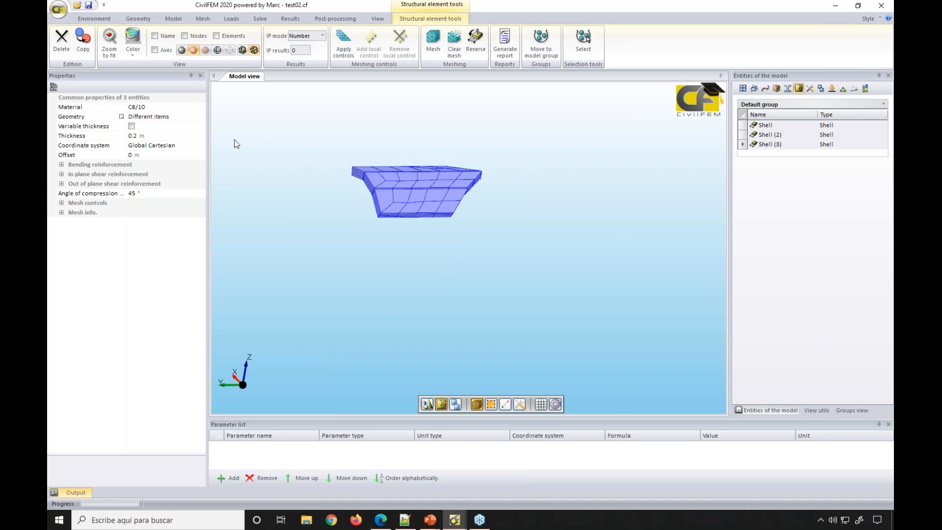
{"action": "left_click", "coordinate": [345, 60]}
{"action": "left_click", "coordinate": [187, 107]}
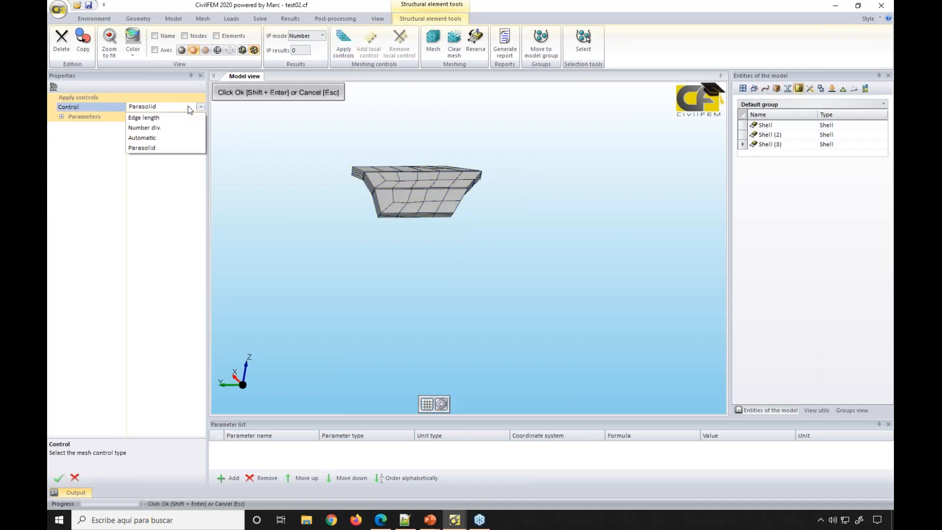
{"action": "left_click", "coordinate": [265, 130]}
- View the meshed shells from the side and show the properties of the first shell
{"action": "middle_click_drag", "start_coordinate": [266, 130], "coordinate": [437, 247]}
{"action": "middle_click_drag", "start_coordinate": [434, 285], "coordinate": [501, 222]}
{"action": "left_click", "coordinate": [769, 126]}
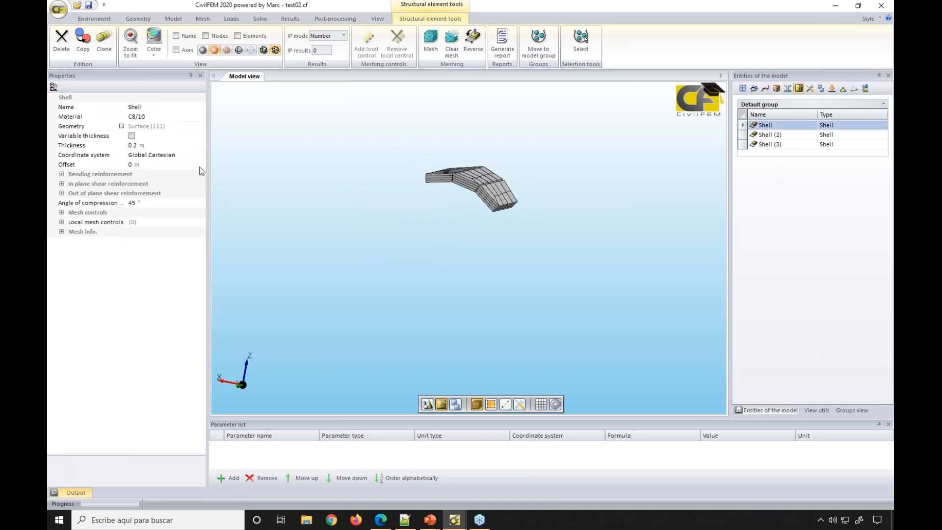
- Set the first shell's thickness to 0.05 m and show its bending and in-plane shear reinforcement properties
{"action": "left_click", "coordinate": [147, 146]}
{"action": "type", "text": ".05"}
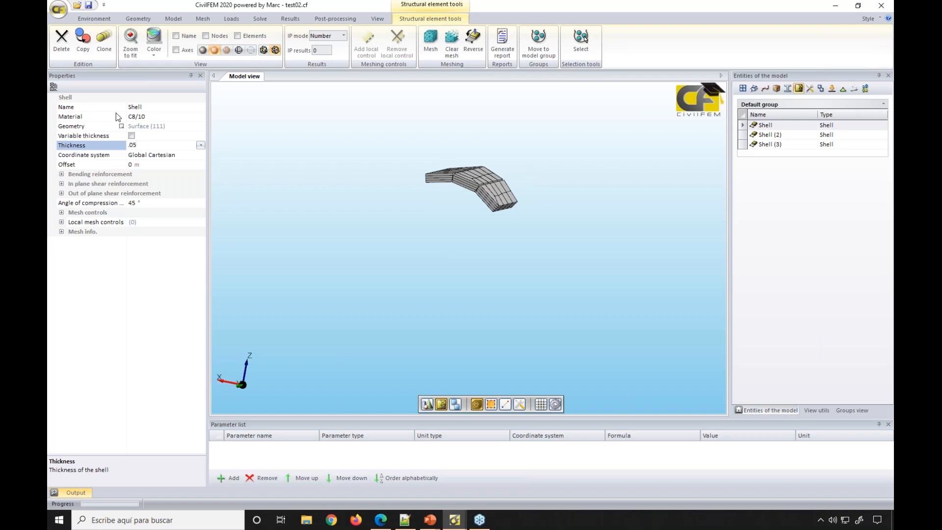
{"action": "key", "text": "Return"}
{"action": "scroll", "coordinate": [486, 179], "scroll_direction": "up", "scroll_amount": 4}
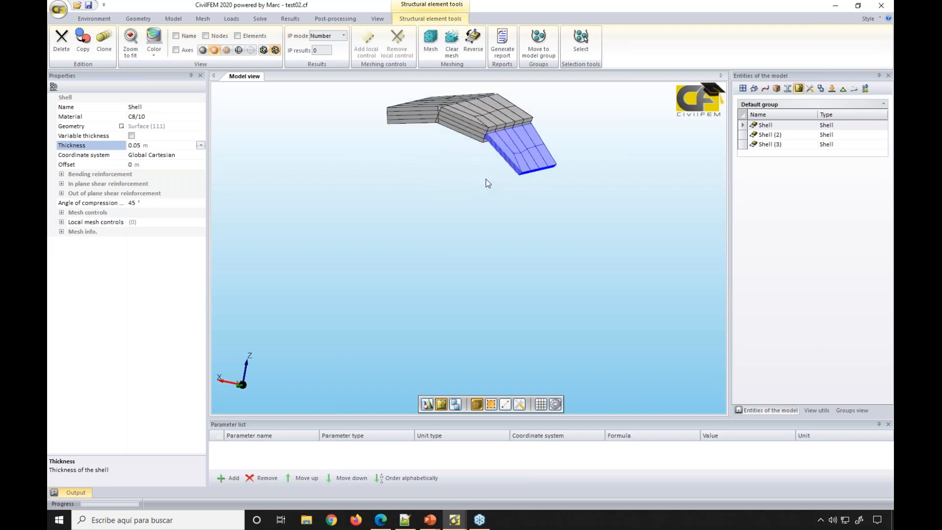
{"action": "middle_click_drag", "start_coordinate": [465, 242], "coordinate": [499, 328]}
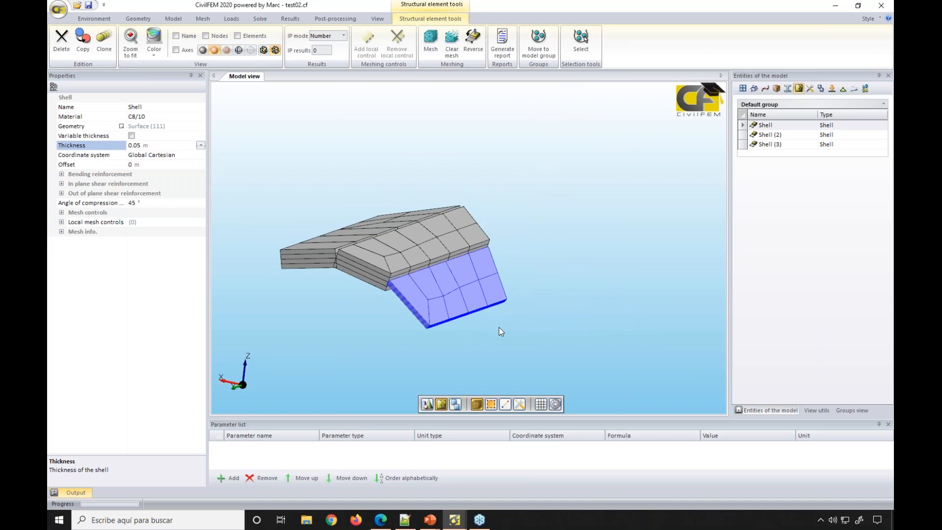
{"action": "left_click", "coordinate": [61, 174]}
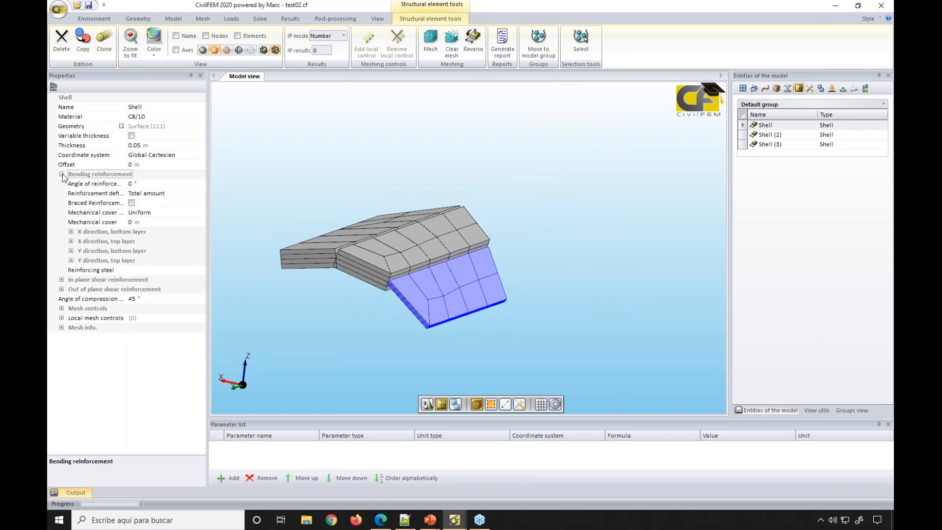
{"action": "left_click", "coordinate": [61, 280]}
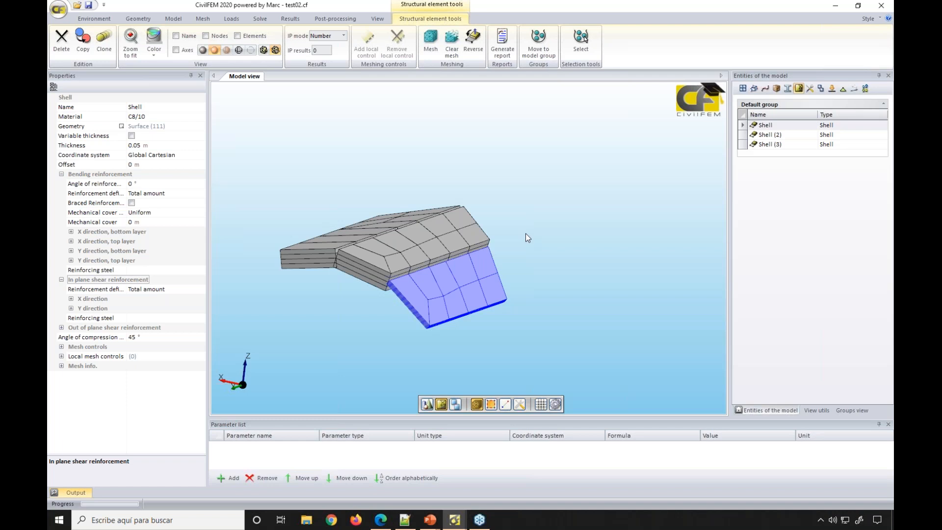
- Switch to the arch dam.cf model and display the structural element mesh of the dam and soil
{"action": "mouse_move", "coordinate": [454, 520]}
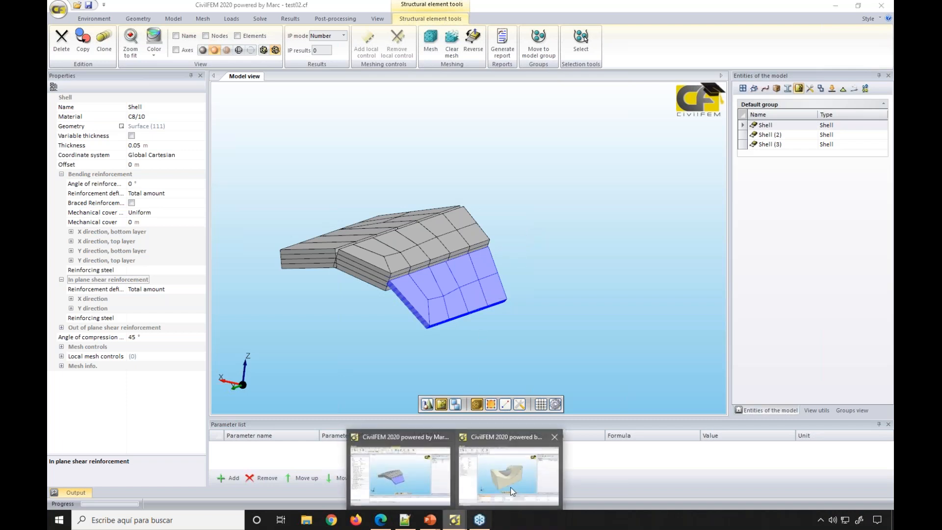
{"action": "left_click", "coordinate": [487, 505]}
{"action": "scroll", "coordinate": [675, 331], "scroll_direction": "up", "scroll_amount": 5}
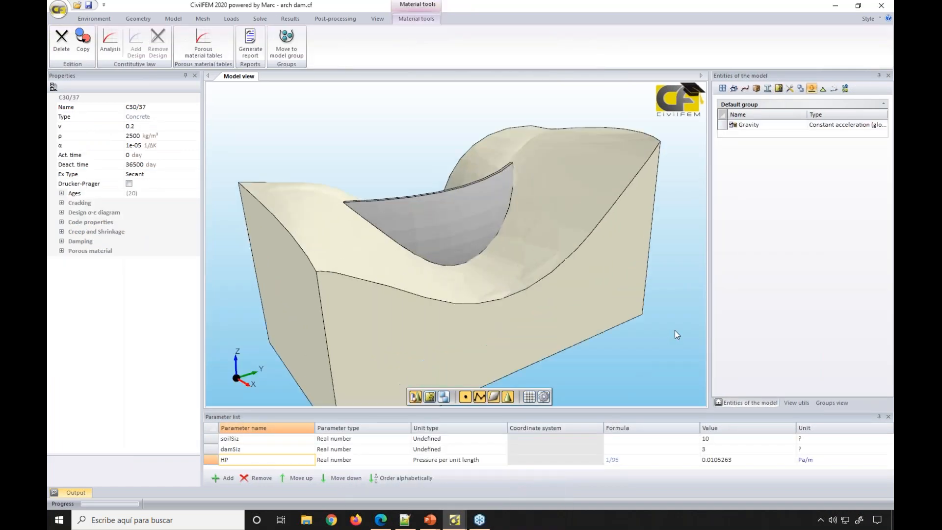
{"action": "scroll", "coordinate": [648, 308], "scroll_direction": "down", "scroll_amount": 5}
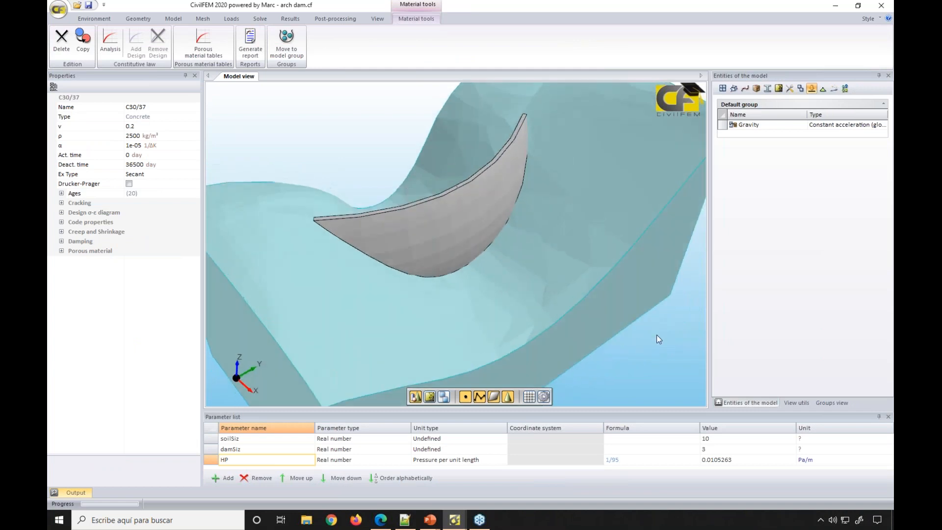
{"action": "middle_click_drag", "start_coordinate": [599, 222], "coordinate": [560, 323]}
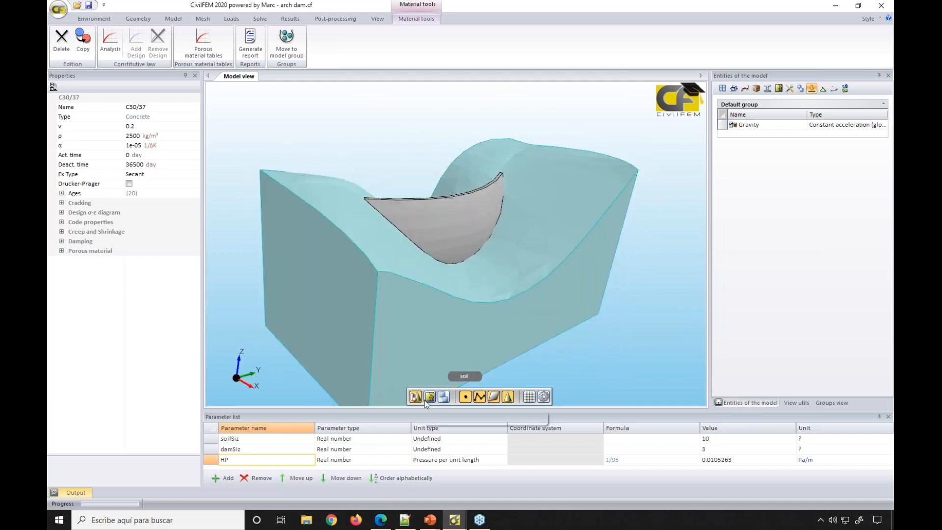
{"action": "left_click", "coordinate": [432, 397]}
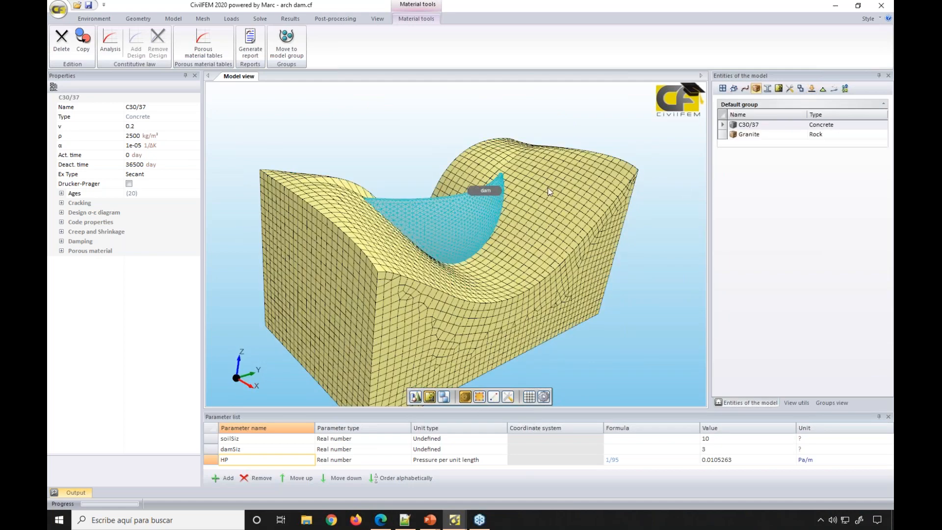
- Assign the short term loads diagram as the analysis stress-strain diagram of the C30/37 concrete
{"action": "left_click", "coordinate": [738, 123]}
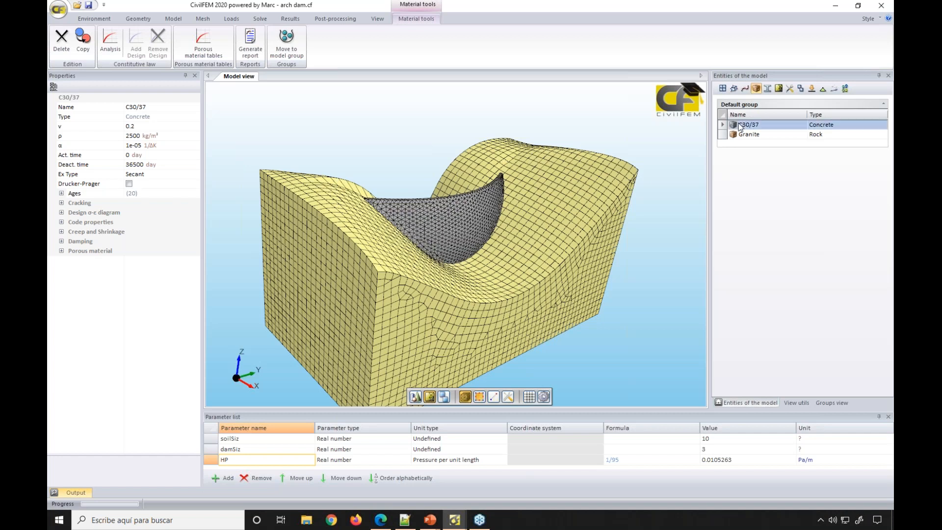
{"action": "left_click", "coordinate": [113, 52]}
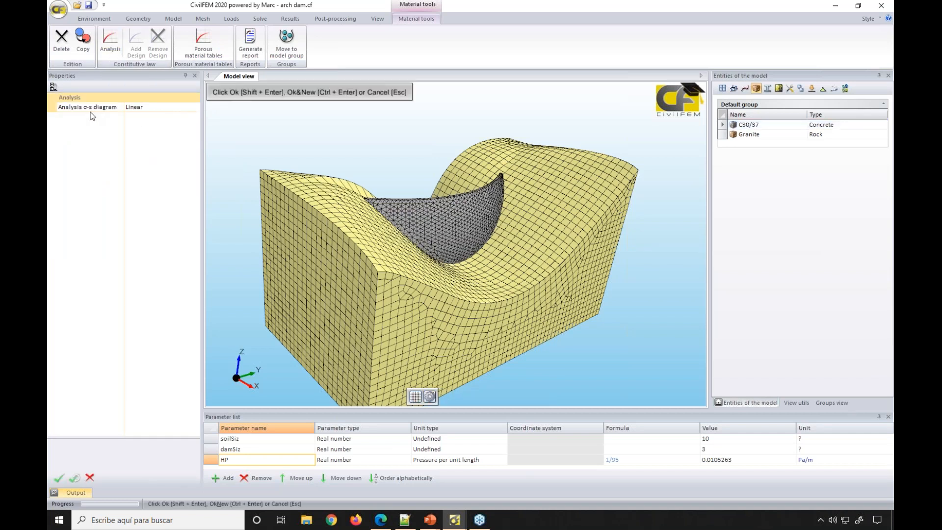
{"action": "left_click", "coordinate": [189, 108]}
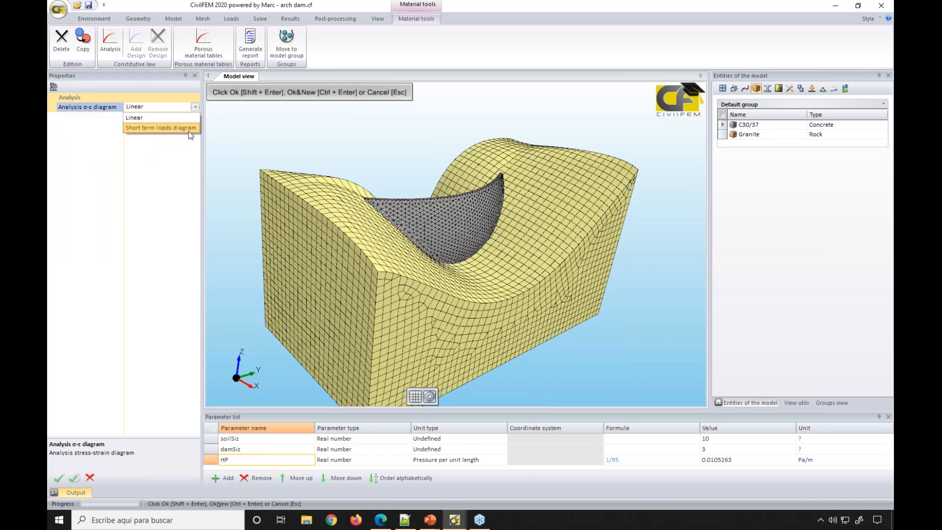
{"action": "left_click", "coordinate": [188, 129]}
{"action": "left_click", "coordinate": [55, 476]}
- Examine the C30/37 analysis stress-strain diagram data and chart the curve for 28 days
{"action": "left_click", "coordinate": [61, 203]}
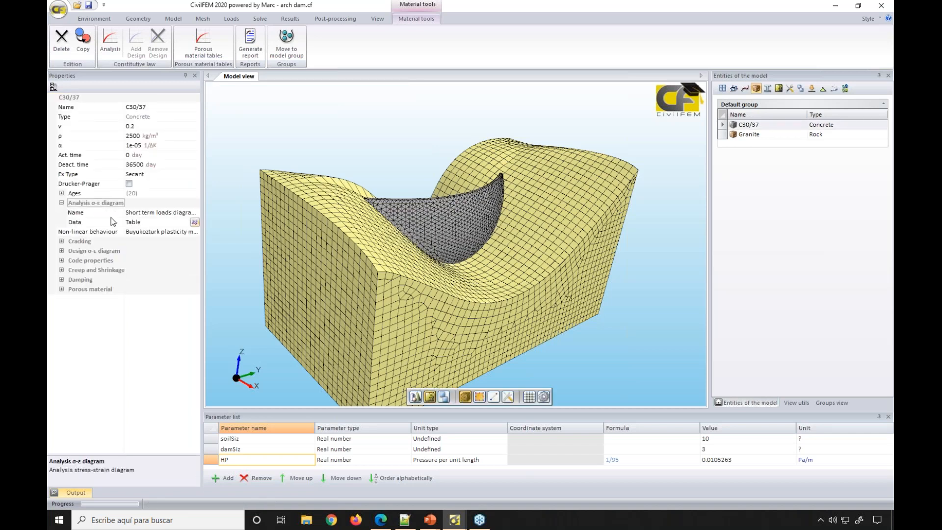
{"action": "left_click_drag", "start_coordinate": [202, 244], "coordinate": [303, 242]}
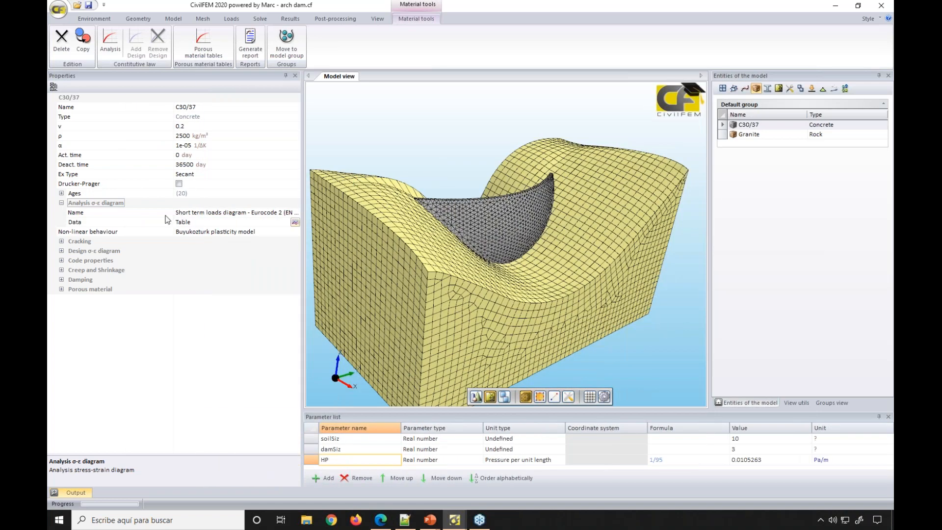
{"action": "left_click", "coordinate": [260, 215]}
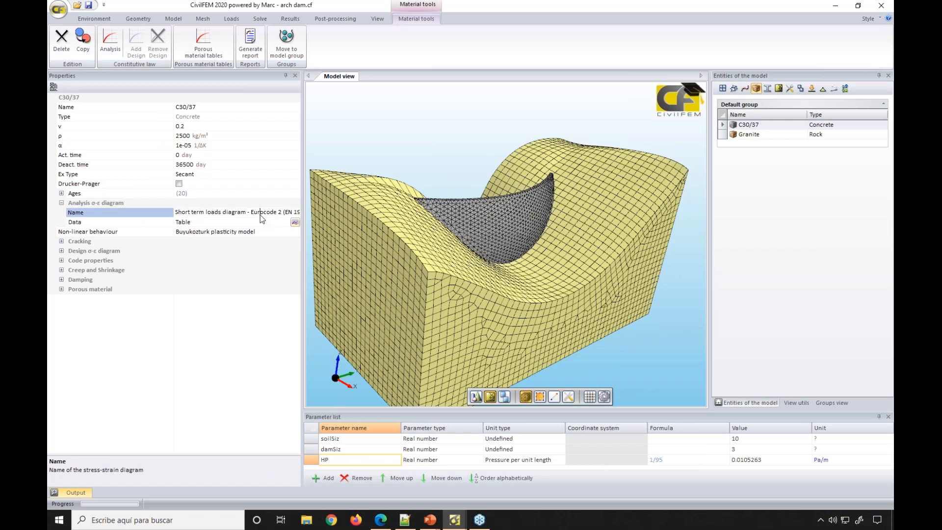
{"action": "left_click", "coordinate": [298, 221]}
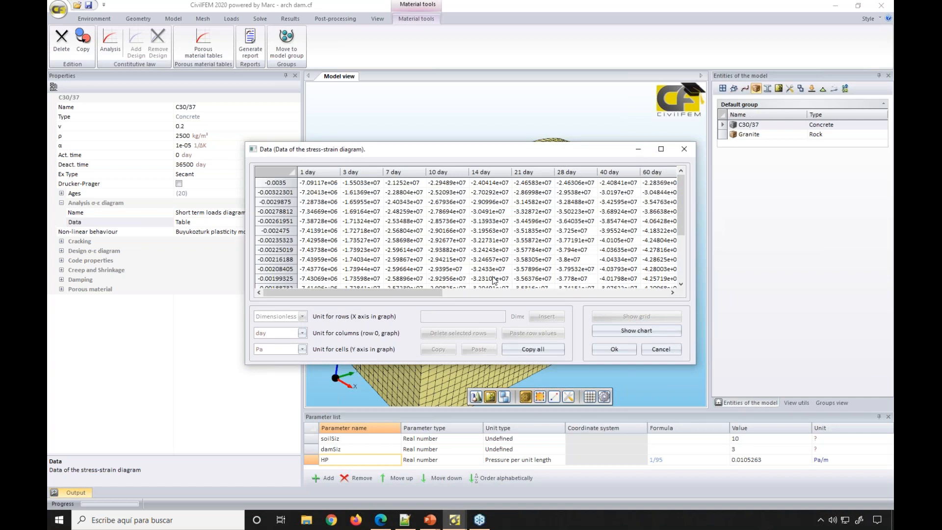
{"action": "left_click", "coordinate": [574, 173]}
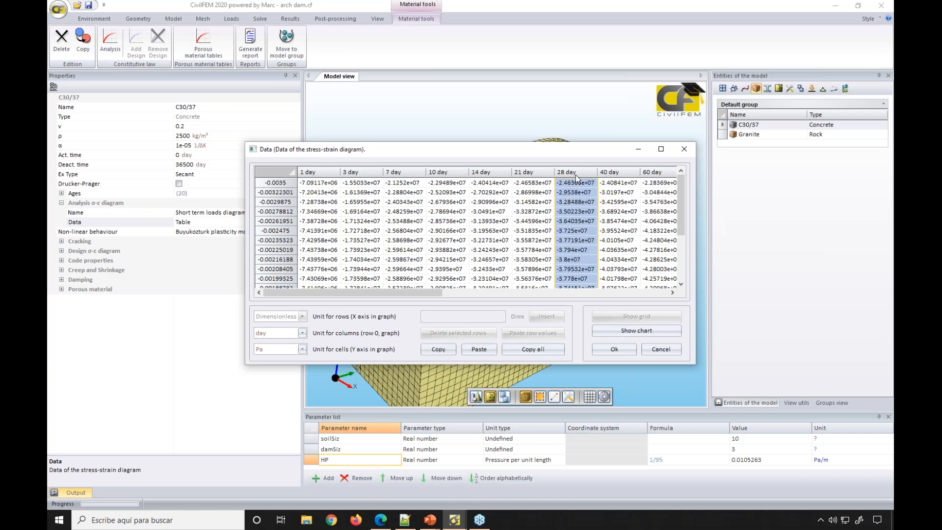
{"action": "left_click", "coordinate": [638, 332]}
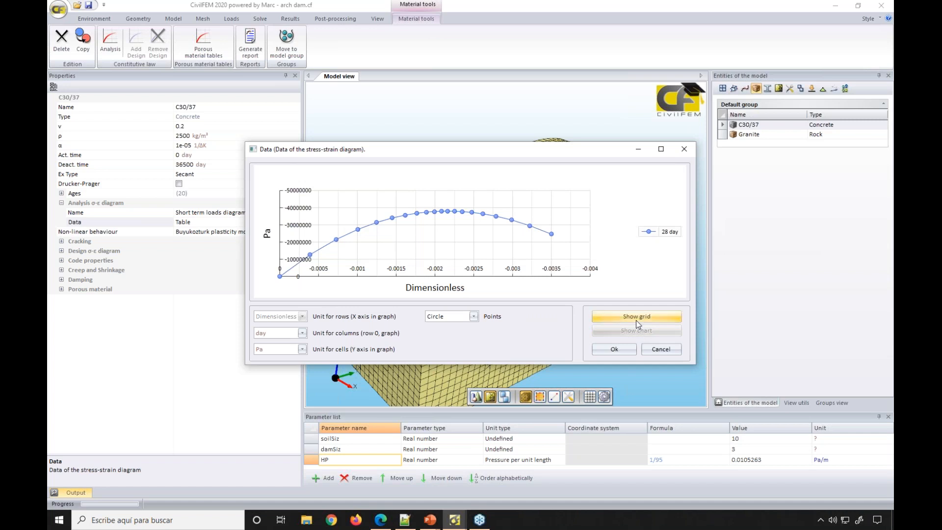
{"action": "mouse_move", "coordinate": [450, 214]}
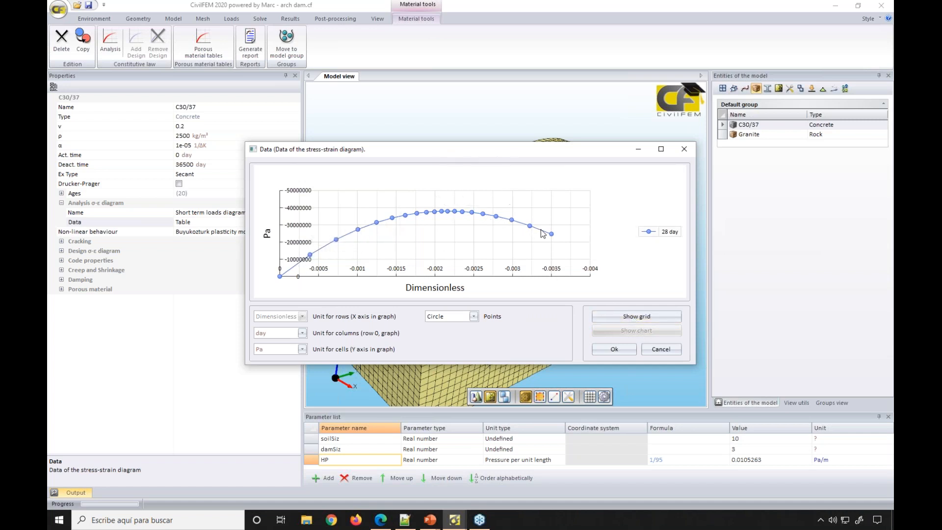
- Inspect individual stresses in the diagram's data table, view them in ksi and close the table without keeping changes
{"action": "left_click", "coordinate": [609, 318]}
{"action": "double_click", "coordinate": [479, 193]}
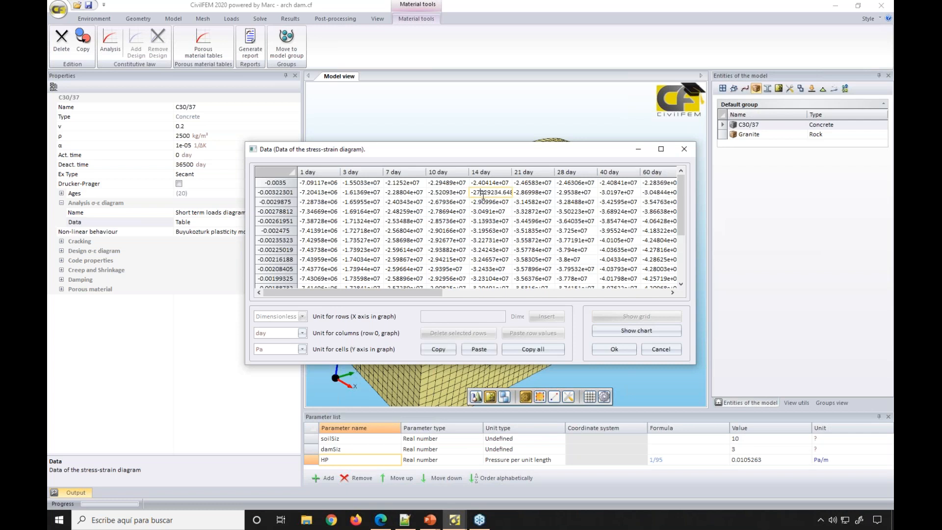
{"action": "left_click", "coordinate": [534, 203]}
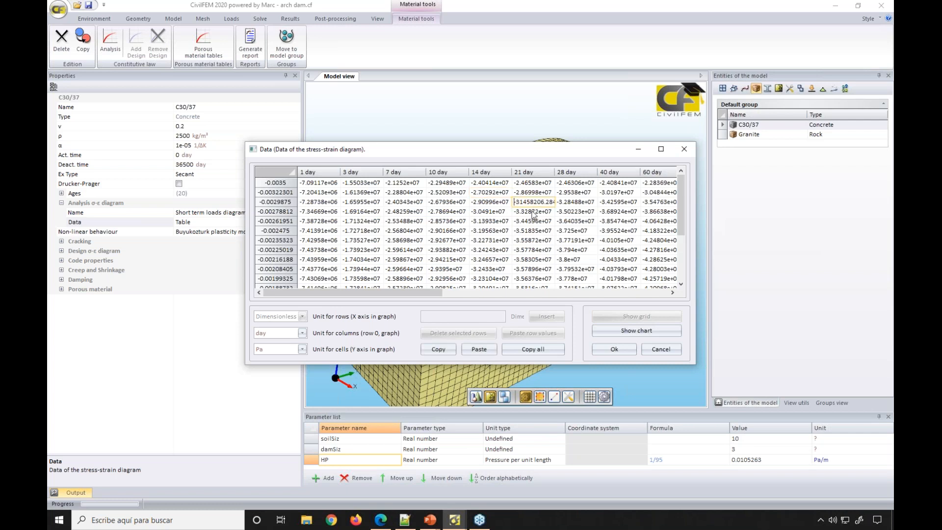
{"action": "left_click", "coordinate": [281, 350]}
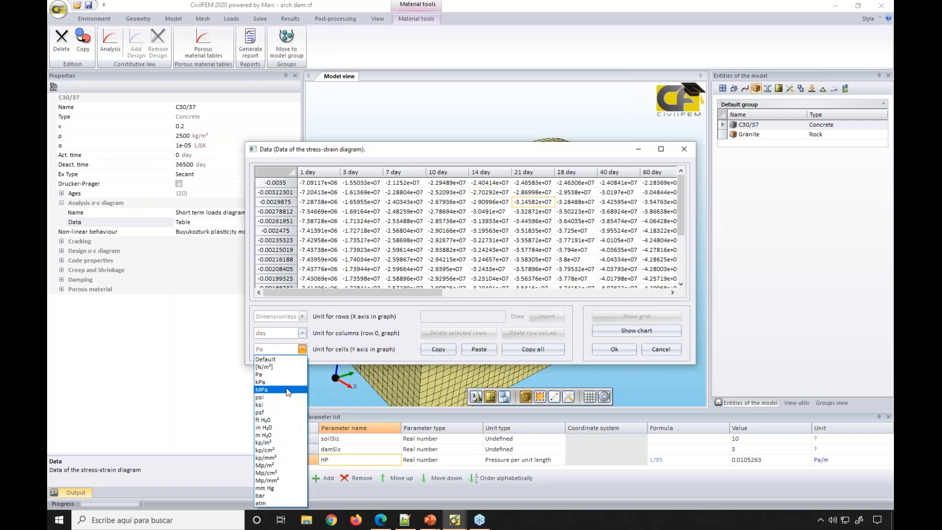
{"action": "left_click", "coordinate": [280, 404]}
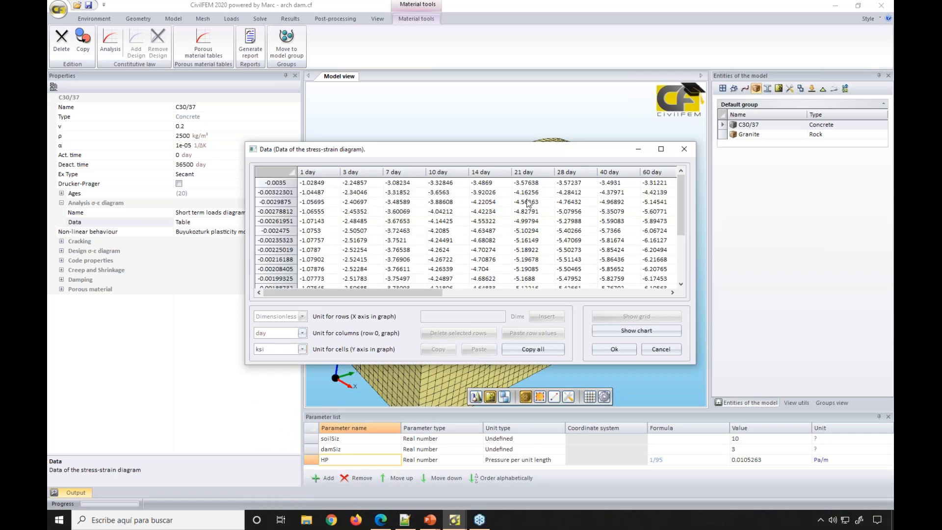
{"action": "left_click", "coordinate": [660, 350]}
{"action": "left_click", "coordinate": [461, 279]}
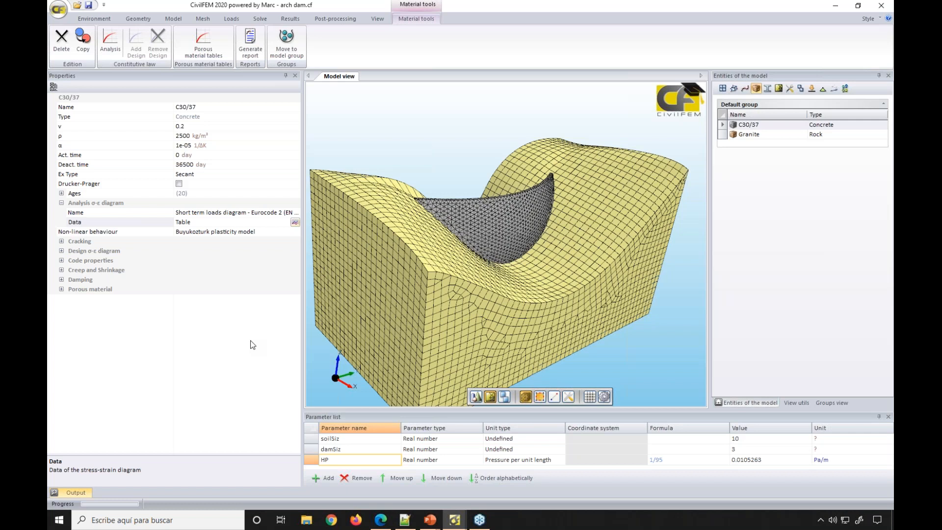
- Set the non-linear behaviour of the C30/37 concrete to Multilinear elastic
{"action": "left_click", "coordinate": [294, 231]}
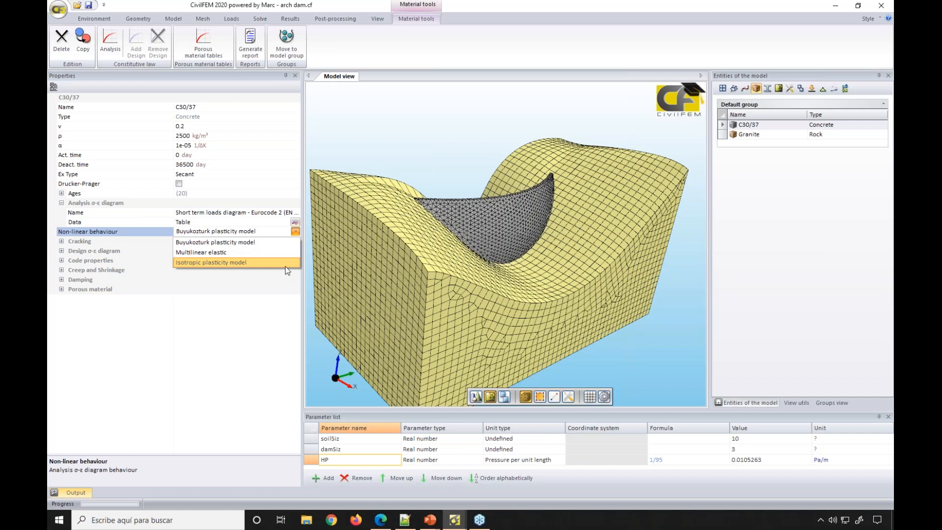
{"action": "left_click", "coordinate": [211, 252]}
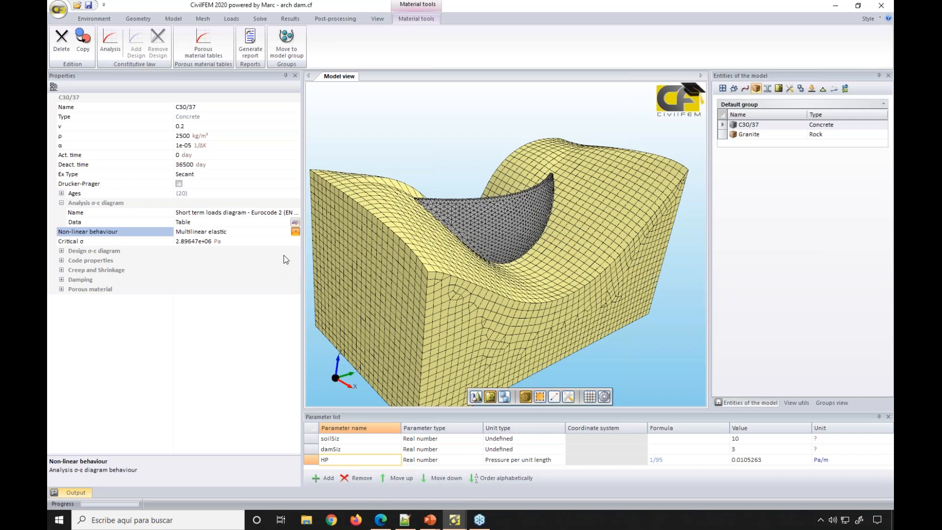
- Assign Mohr-Coulomb plastic behavior to the Granite rock and show its Mohr-Coulomb parameters
{"action": "left_click", "coordinate": [748, 134]}
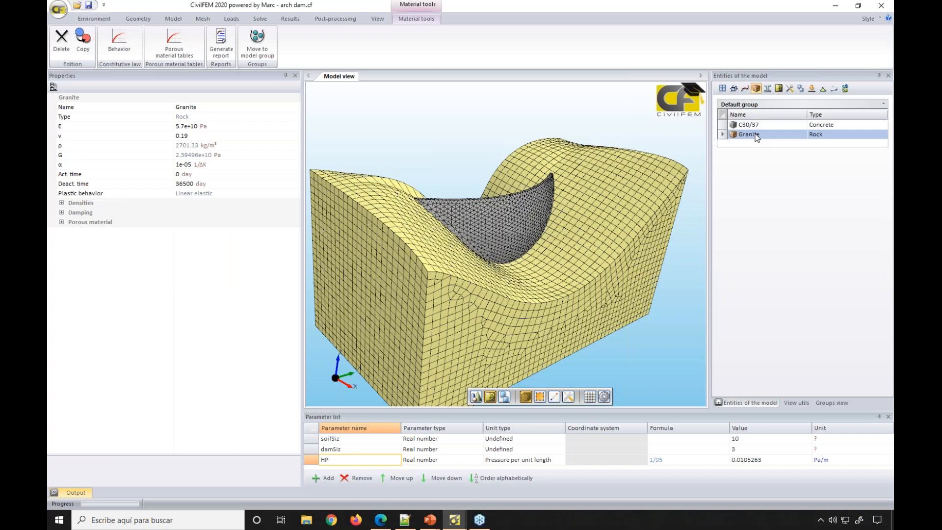
{"action": "left_click", "coordinate": [117, 37]}
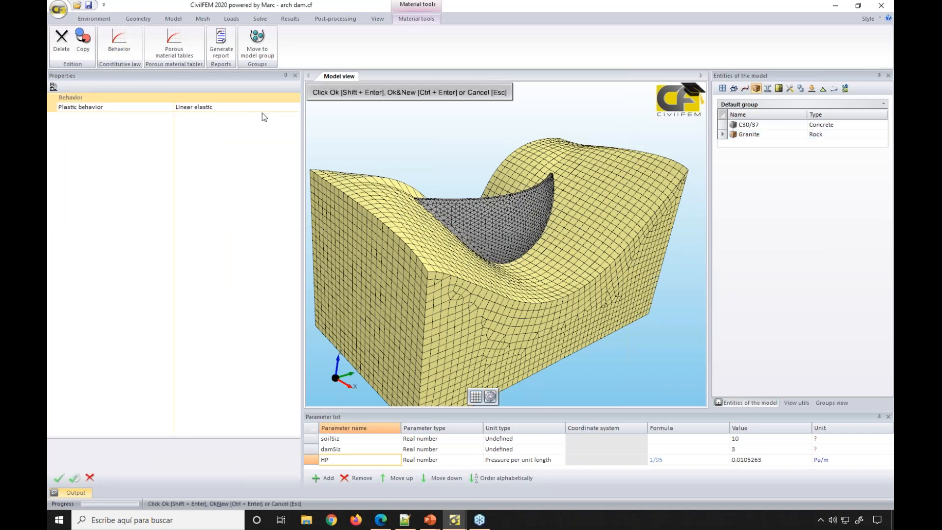
{"action": "left_click", "coordinate": [294, 106]}
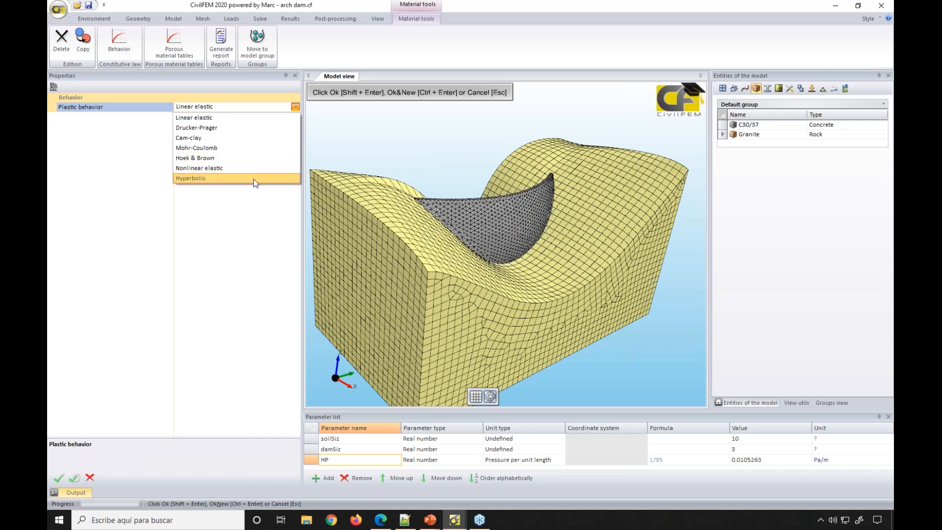
{"action": "left_click", "coordinate": [246, 148]}
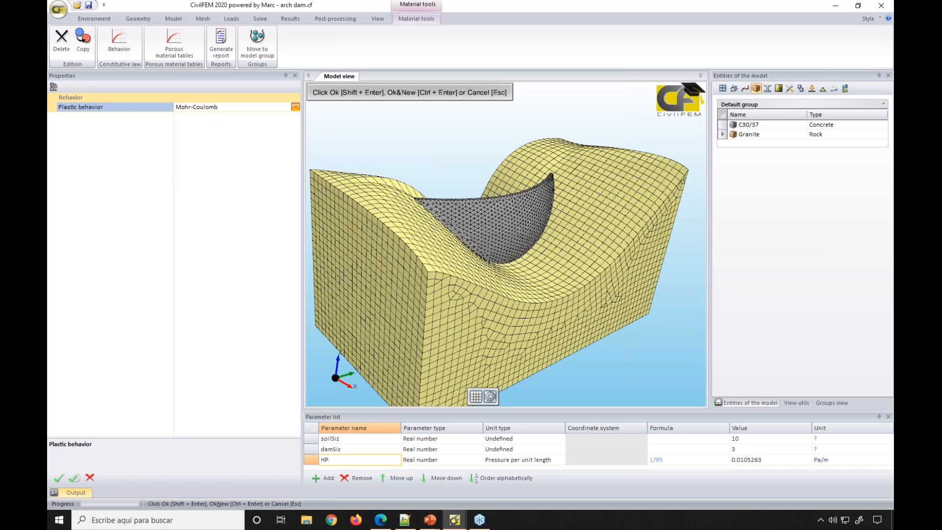
{"action": "left_click", "coordinate": [58, 477]}
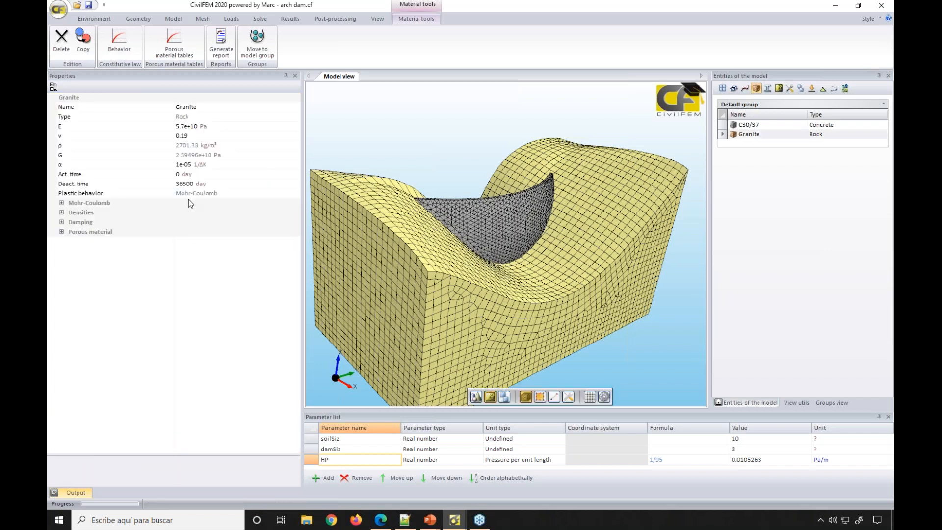
{"action": "left_click", "coordinate": [62, 204]}
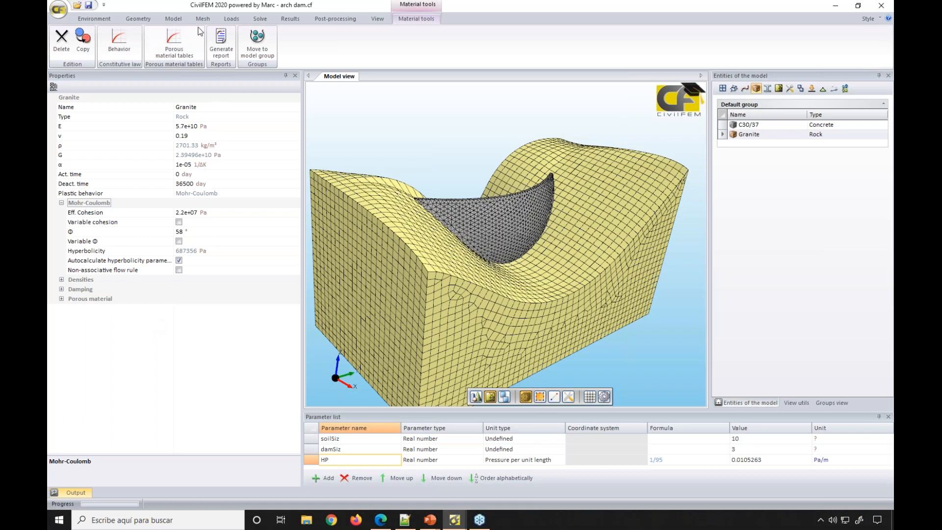
- Add an Fe360 structural steel material to the arch dam model
{"action": "left_click", "coordinate": [172, 20]}
{"action": "left_click", "coordinate": [56, 41]}
{"action": "left_click", "coordinate": [57, 483]}
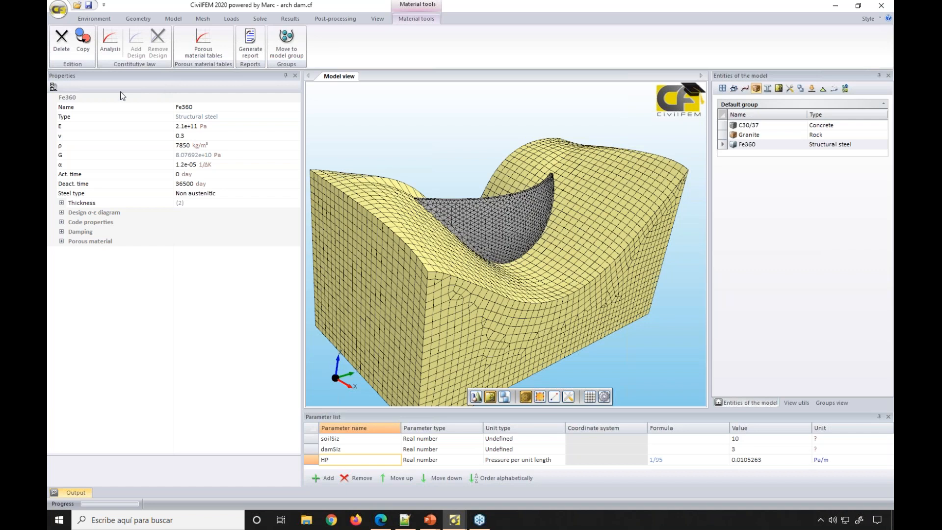
- Set the analysis stress-strain diagram of the Fe360 structural steel to Bilinear
{"action": "left_click", "coordinate": [110, 41]}
{"action": "left_click", "coordinate": [194, 106]}
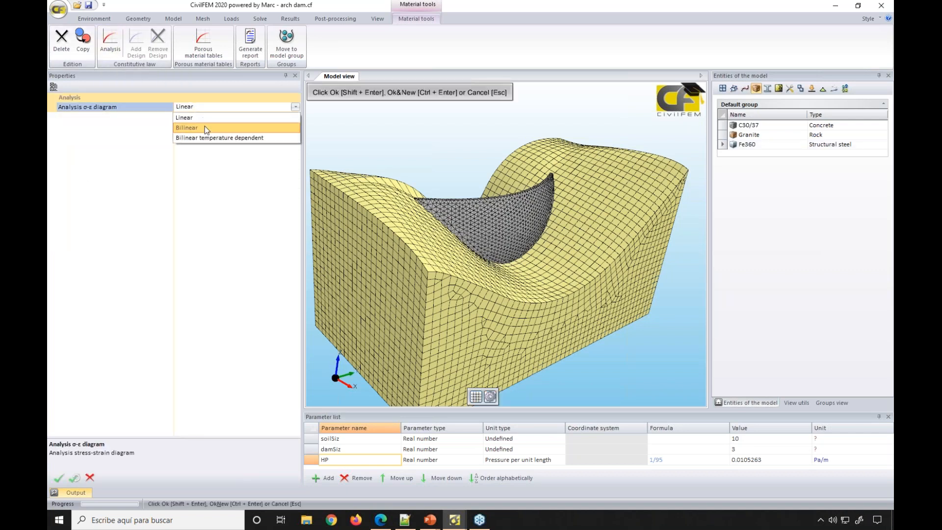
{"action": "left_click", "coordinate": [272, 128]}
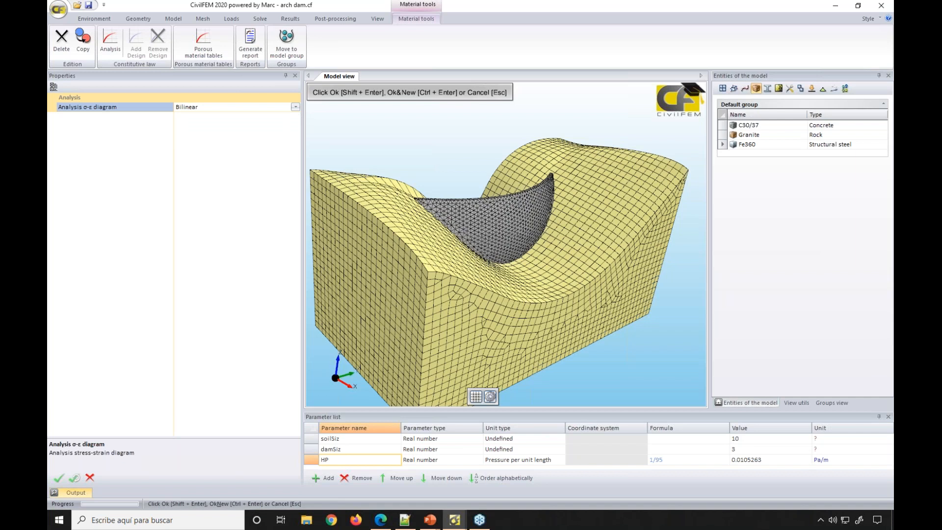
{"action": "left_click", "coordinate": [60, 478]}
- Examine the Fe360 bilinear stress-strain data as a table and a chart, and close it without keeping changes
{"action": "left_click", "coordinate": [62, 223]}
{"action": "left_click", "coordinate": [295, 242]}
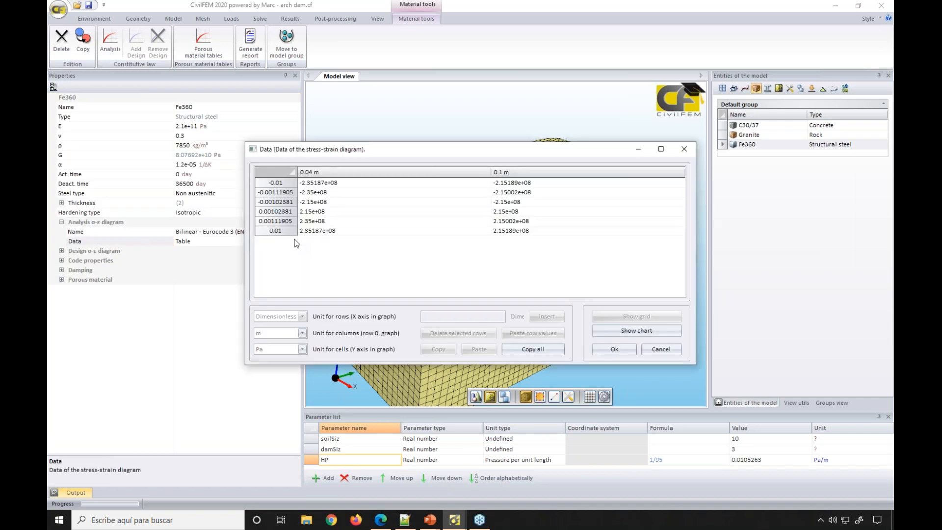
{"action": "left_click", "coordinate": [663, 336]}
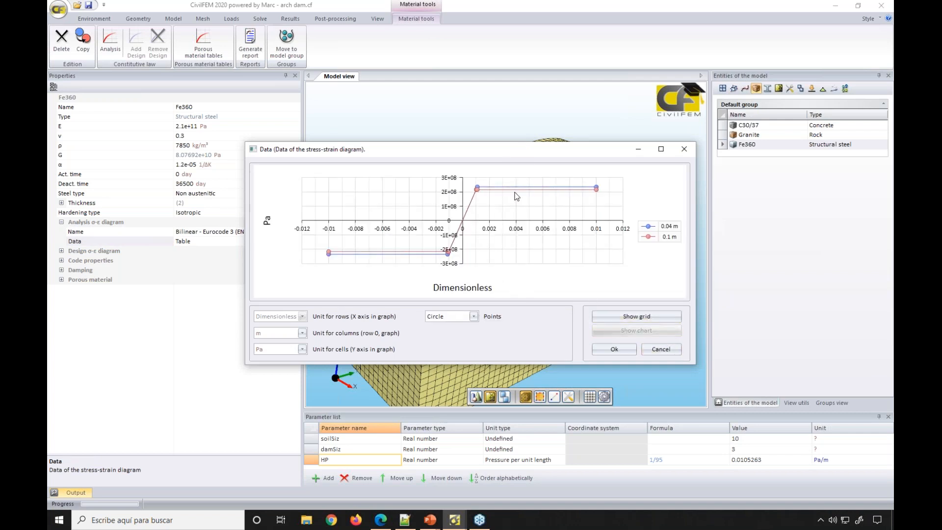
{"action": "mouse_move", "coordinate": [481, 193]}
{"action": "left_click", "coordinate": [609, 315]}
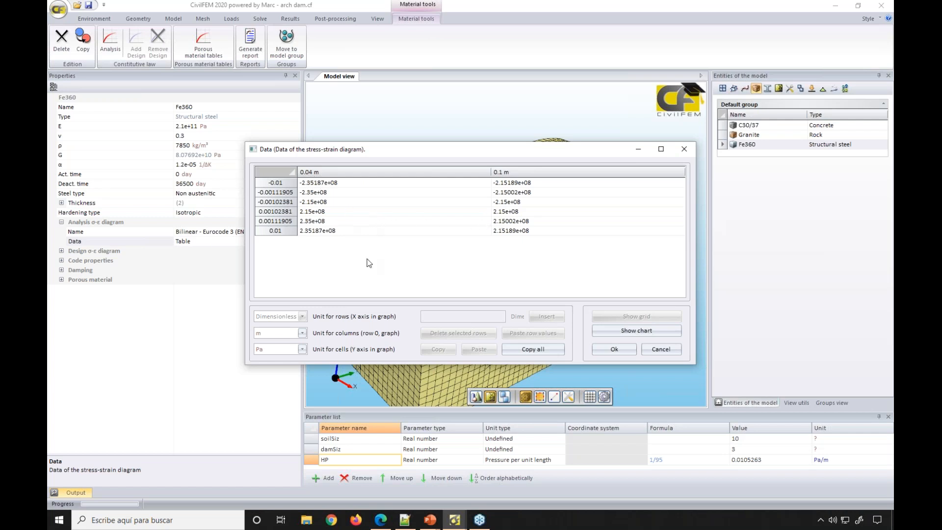
{"action": "left_click", "coordinate": [614, 332]}
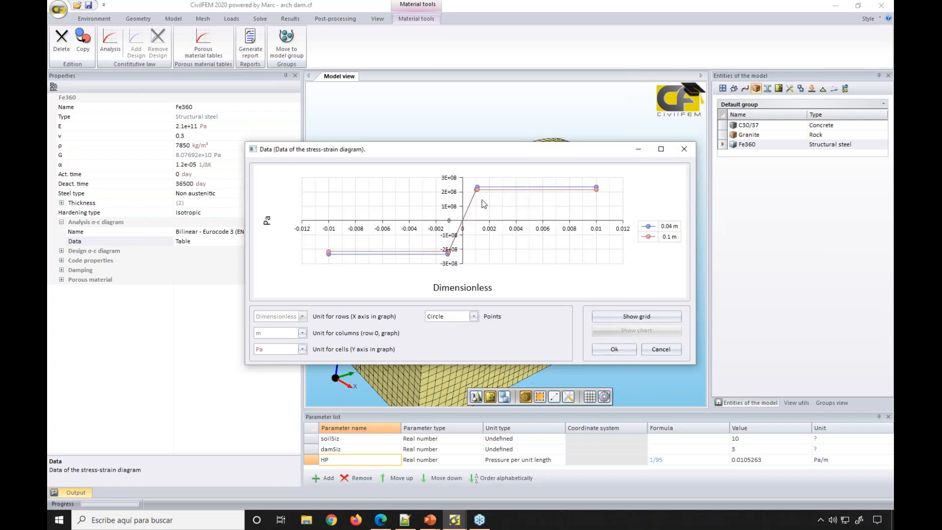
{"action": "mouse_move", "coordinate": [596, 197]}
{"action": "mouse_move", "coordinate": [478, 191]}
{"action": "left_click", "coordinate": [673, 352]}
{"action": "left_click", "coordinate": [459, 281]}
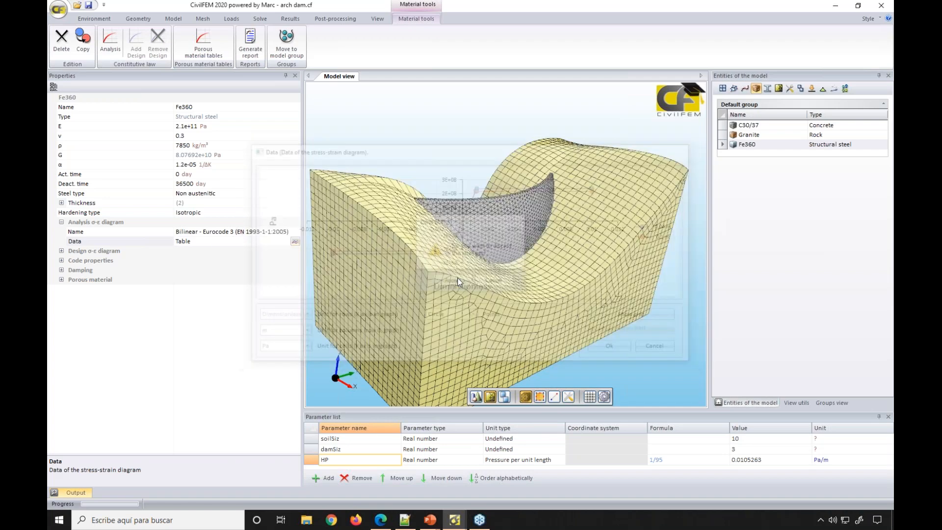
{"action": "scroll", "coordinate": [481, 244], "scroll_direction": "up", "scroll_amount": 3}
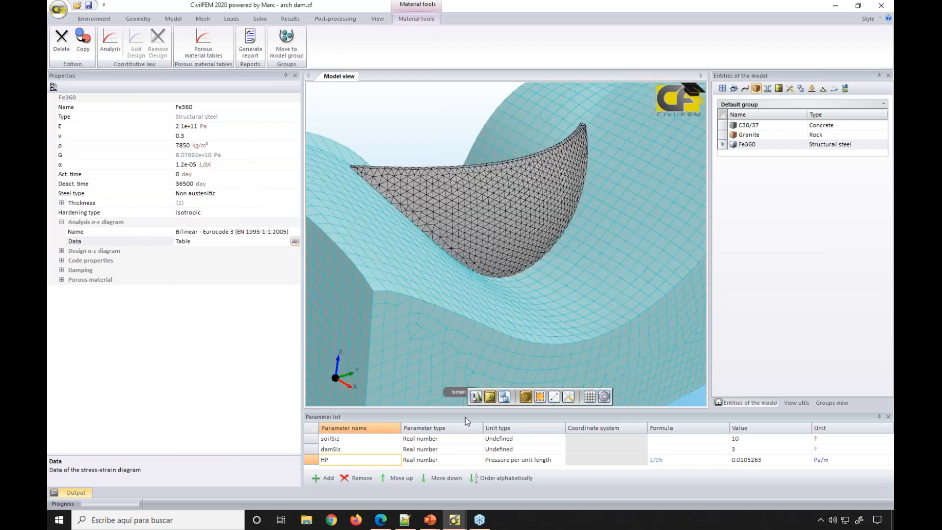
- Switch to the test02 model and start a new 3D static structural model without saving the active one
{"action": "mouse_move", "coordinate": [463, 519]}
{"action": "left_click", "coordinate": [416, 475]}
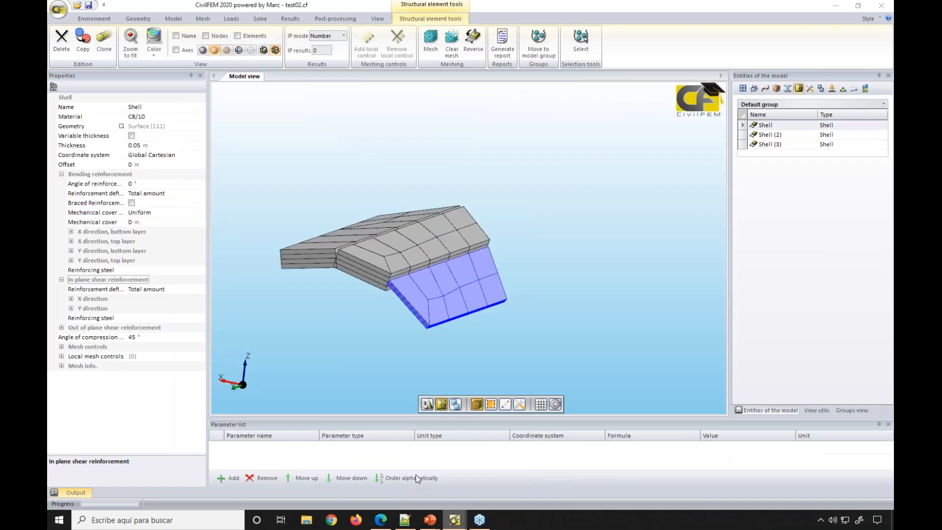
{"action": "left_click", "coordinate": [58, 11]}
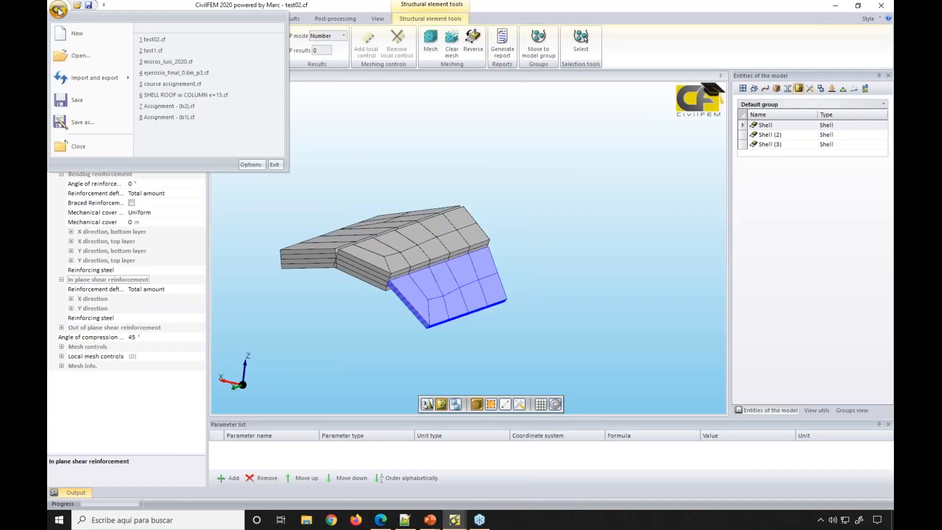
{"action": "left_click", "coordinate": [99, 35]}
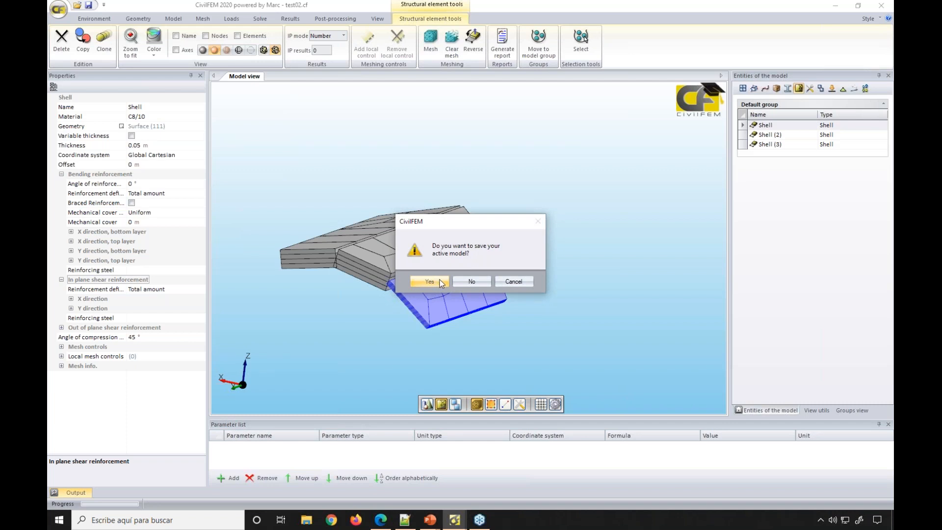
{"action": "left_click", "coordinate": [472, 281]}
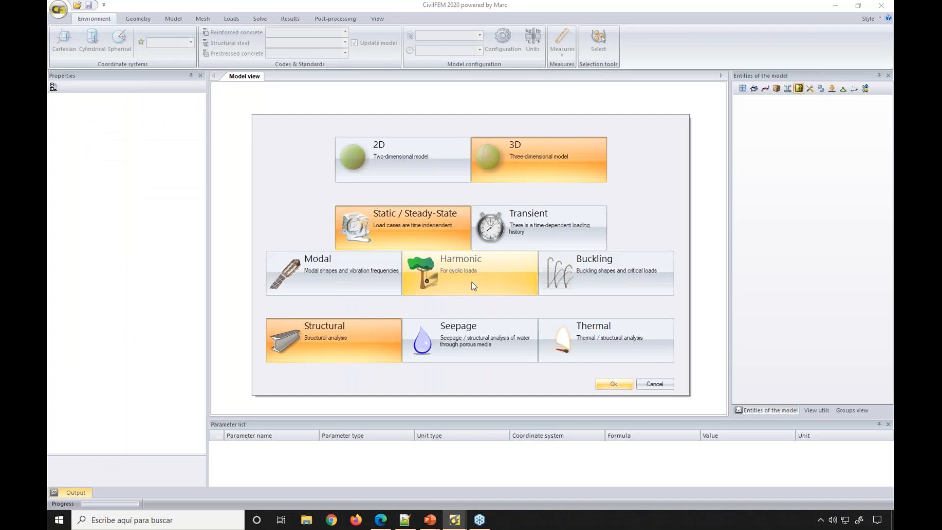
{"action": "left_click", "coordinate": [614, 383]}
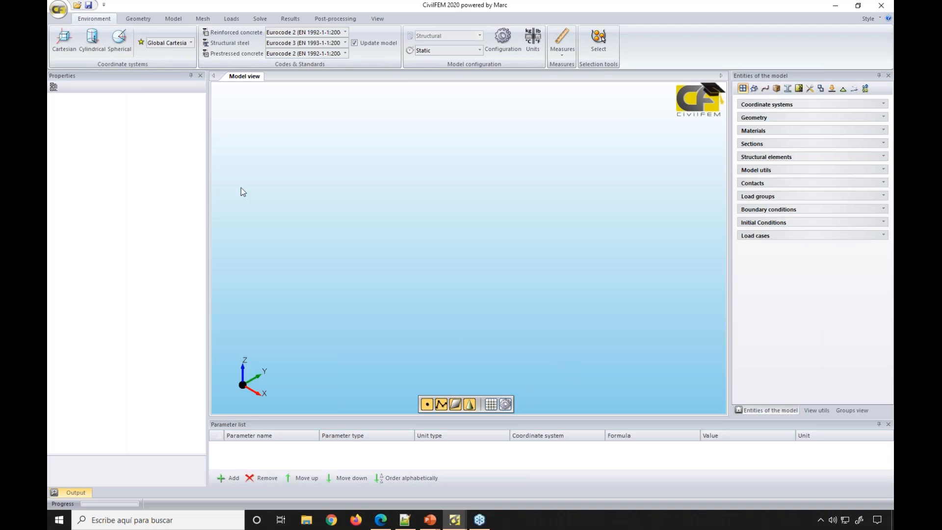
- Show the grid and create a box at the origin with DX 5 m, DY 5 m and DZ 0.5 m
{"action": "left_click", "coordinate": [492, 405]}
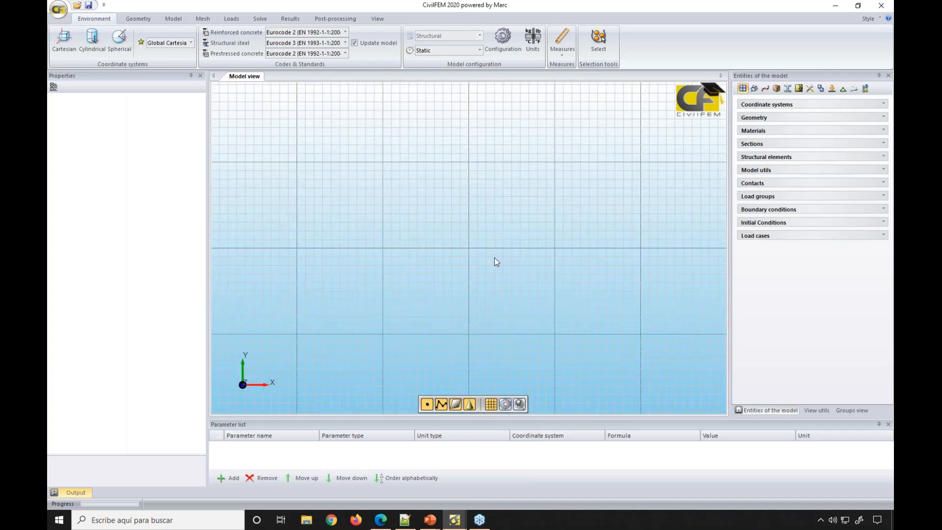
{"action": "left_click", "coordinate": [138, 20]}
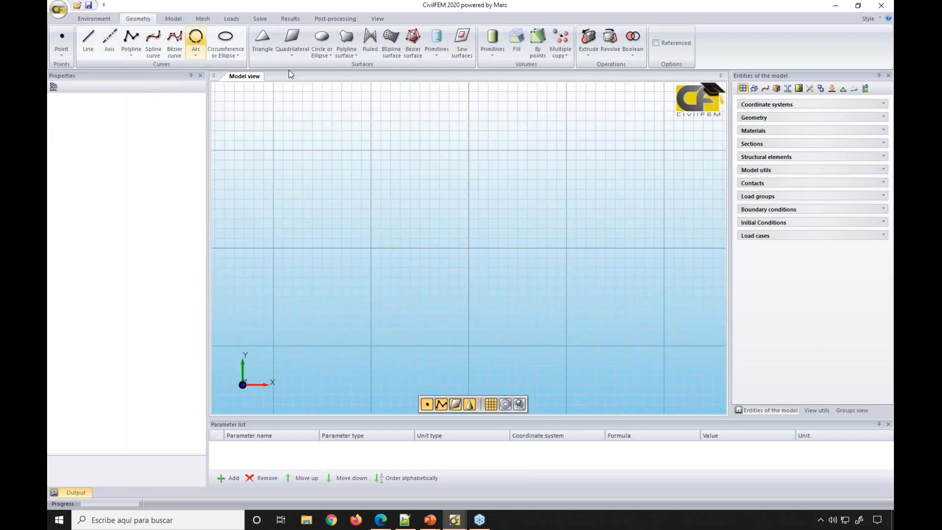
{"action": "left_click", "coordinate": [491, 53]}
{"action": "mouse_move", "coordinate": [504, 102]}
{"action": "left_click", "coordinate": [578, 105]}
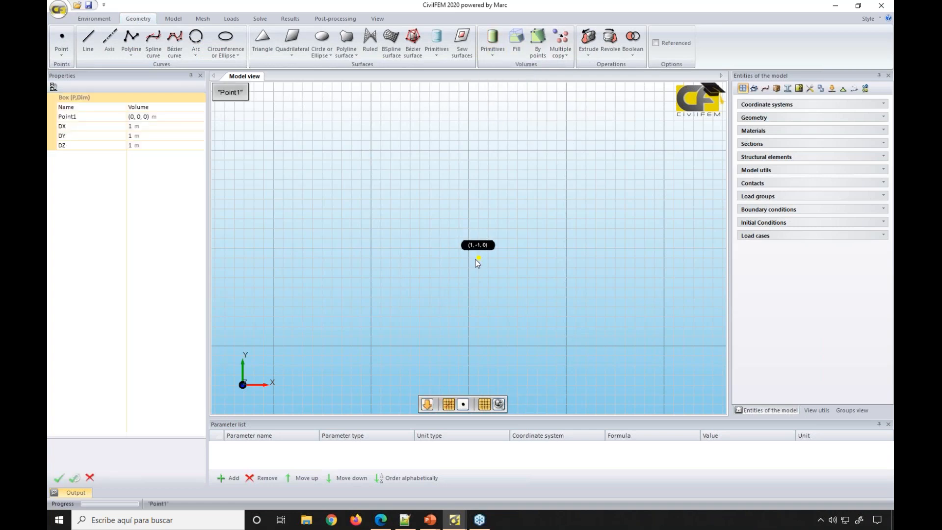
{"action": "left_click", "coordinate": [469, 248]}
{"action": "left_click", "coordinate": [137, 126]}
{"action": "type", "text": "5"}
{"action": "left_click", "coordinate": [152, 137]}
{"action": "type", "text": "5"}
{"action": "left_click", "coordinate": [118, 145]}
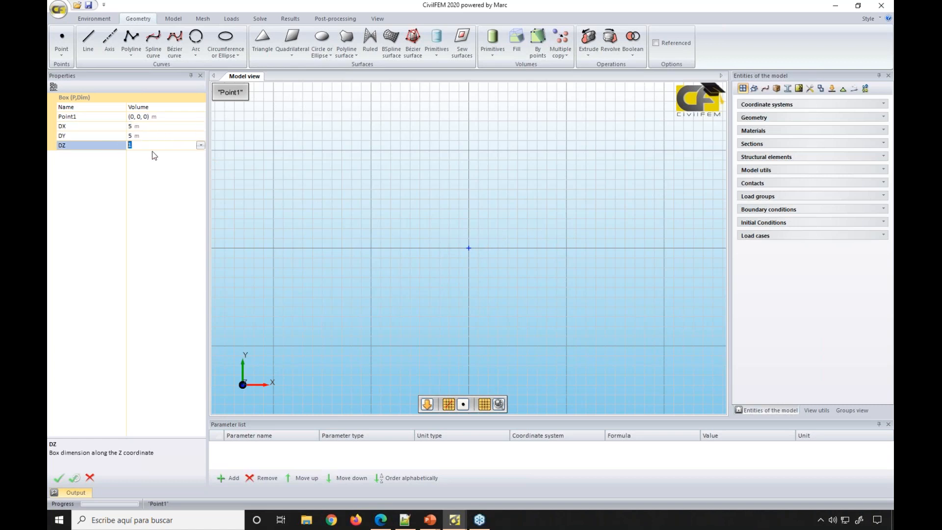
{"action": "type", "text": "0.5"}
{"action": "left_click", "coordinate": [58, 478]}
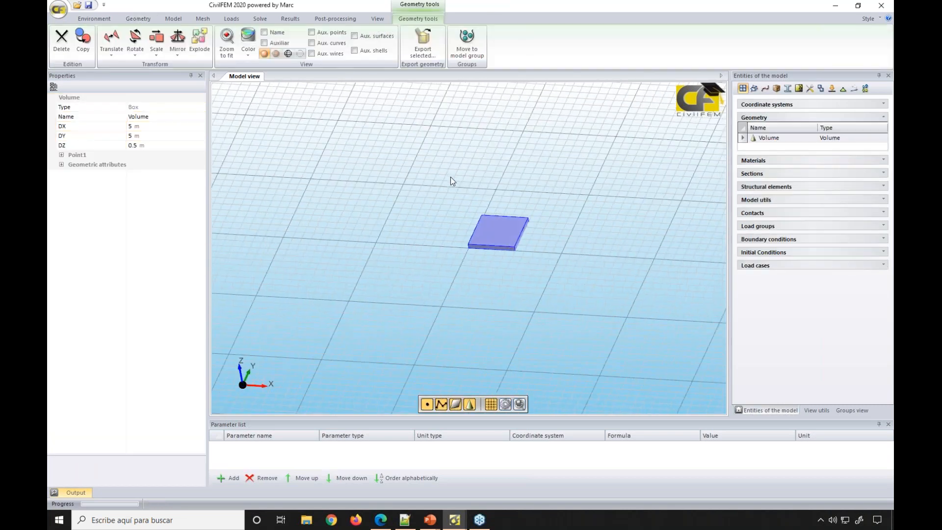
- Raise the working grid by setting its center to (0, 0, 0.15) m
{"action": "left_click", "coordinate": [506, 405]}
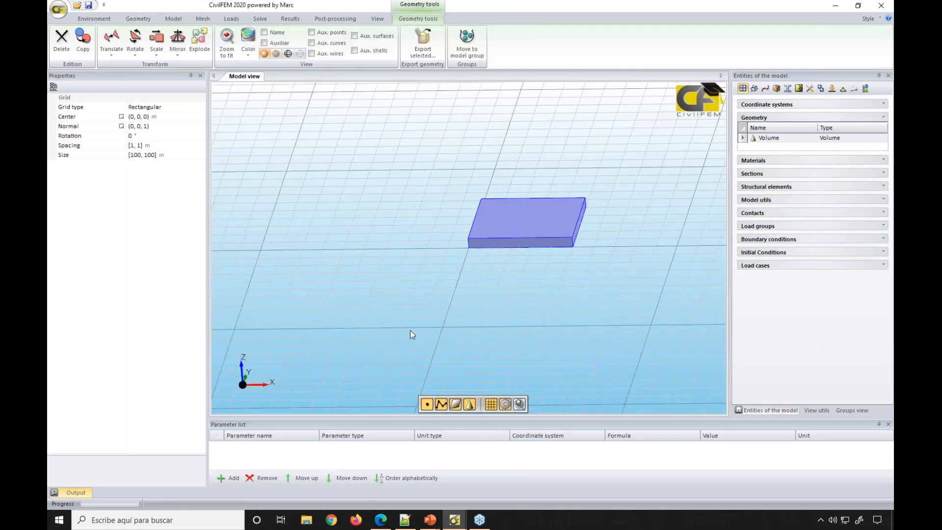
{"action": "left_click", "coordinate": [147, 117]}
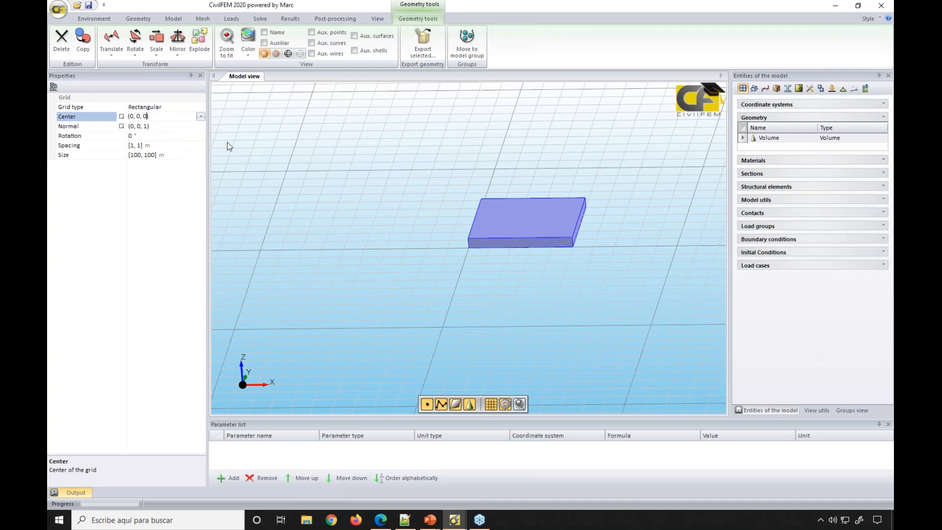
{"action": "type", "text": ".15"}
{"action": "key", "text": "Return"}
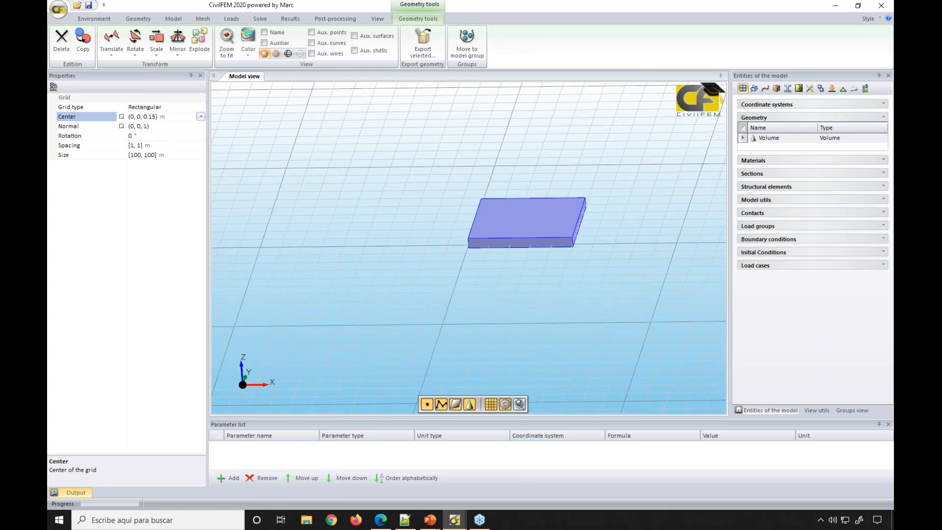
- Display the box volume as transparent so its interior can be seen
{"action": "left_click", "coordinate": [513, 232]}
{"action": "left_click", "coordinate": [275, 53]}
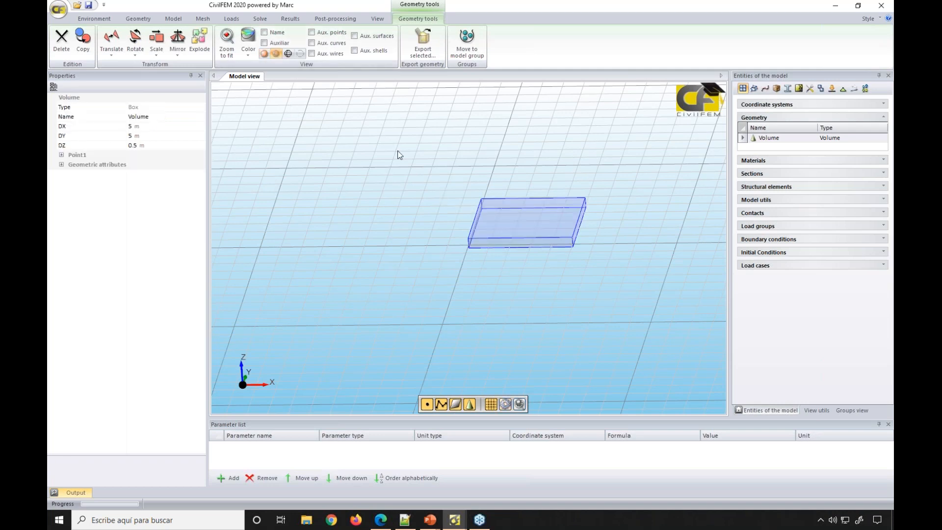
{"action": "scroll", "coordinate": [400, 162], "scroll_direction": "up", "scroll_amount": 5}
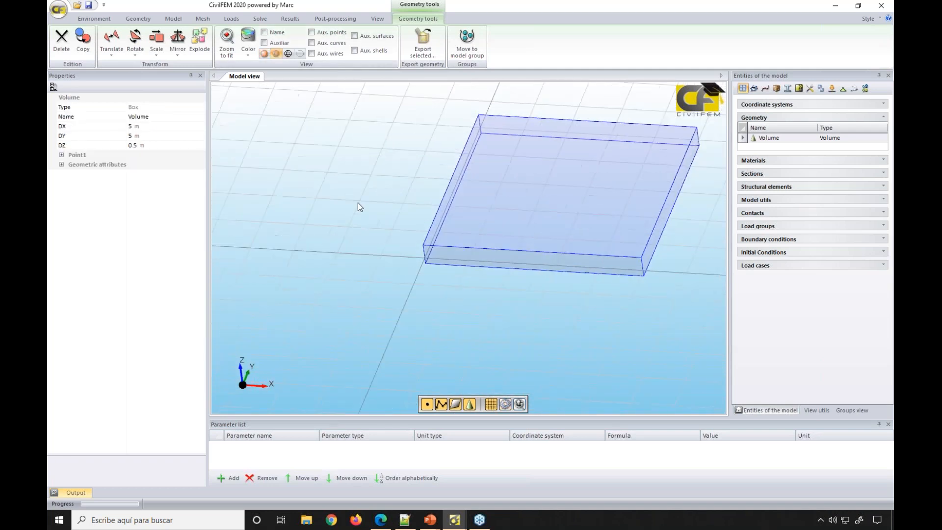
- Draw four parallel lines through the box at X = 1, 2, 3 and 4 m, from Y = 0 to Y = 5 at Z = 0.15 m
{"action": "left_click", "coordinate": [139, 19]}
{"action": "left_click", "coordinate": [88, 40]}
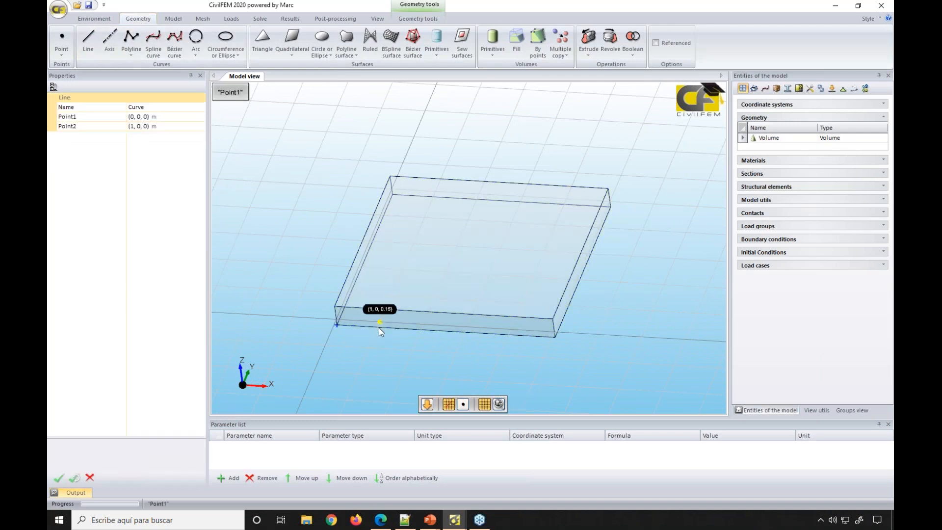
{"action": "mouse_move", "coordinate": [387, 342]}
{"action": "middle_mouse_down"}
{"action": "mouse_move", "coordinate": [387, 372]}
{"action": "mouse_move", "coordinate": [386, 324]}
{"action": "middle_mouse_up"}
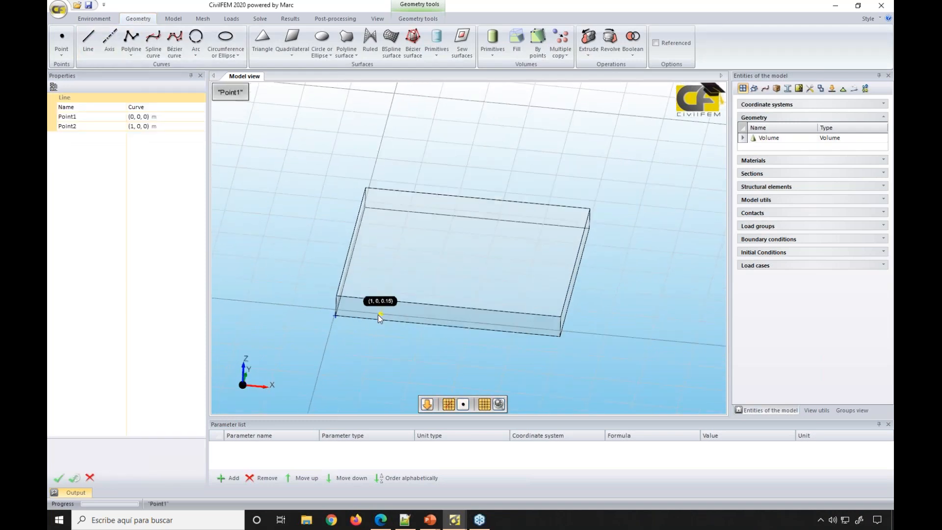
{"action": "left_click", "coordinate": [382, 317]}
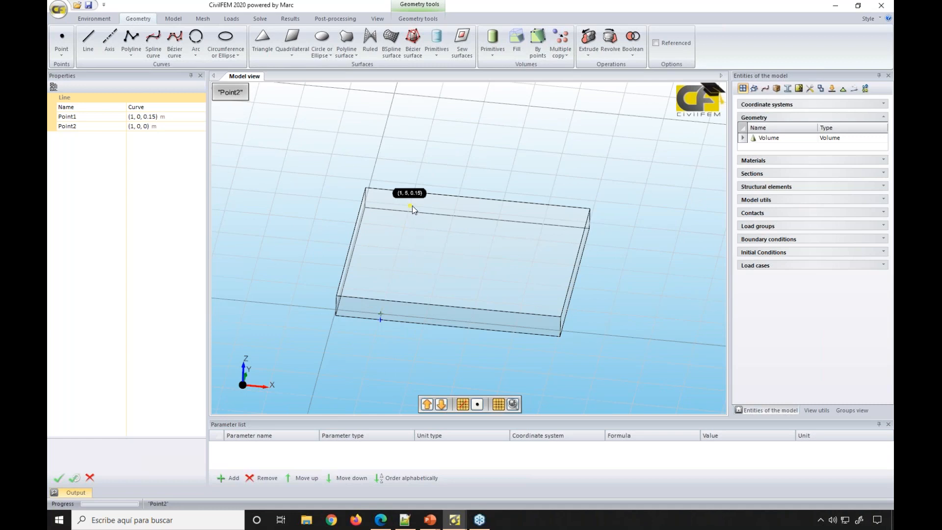
{"action": "left_click", "coordinate": [412, 205]}
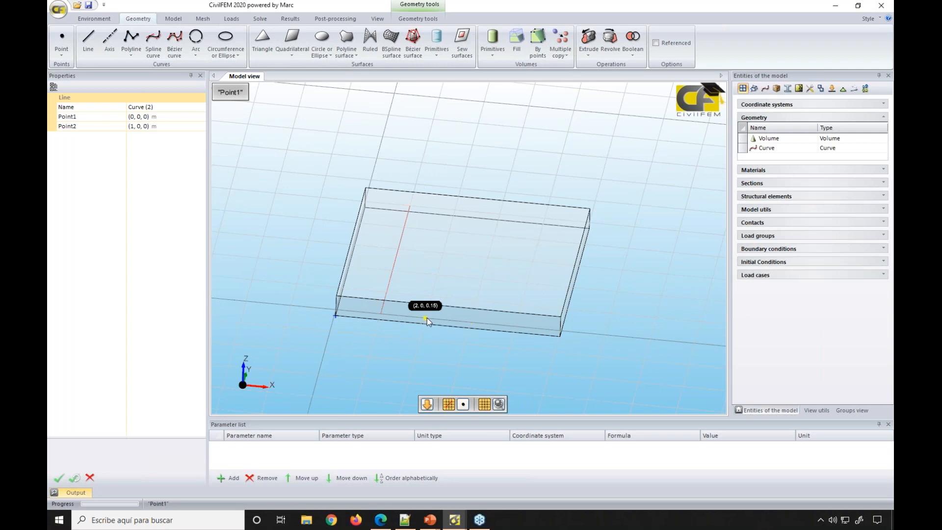
{"action": "left_click", "coordinate": [455, 211]}
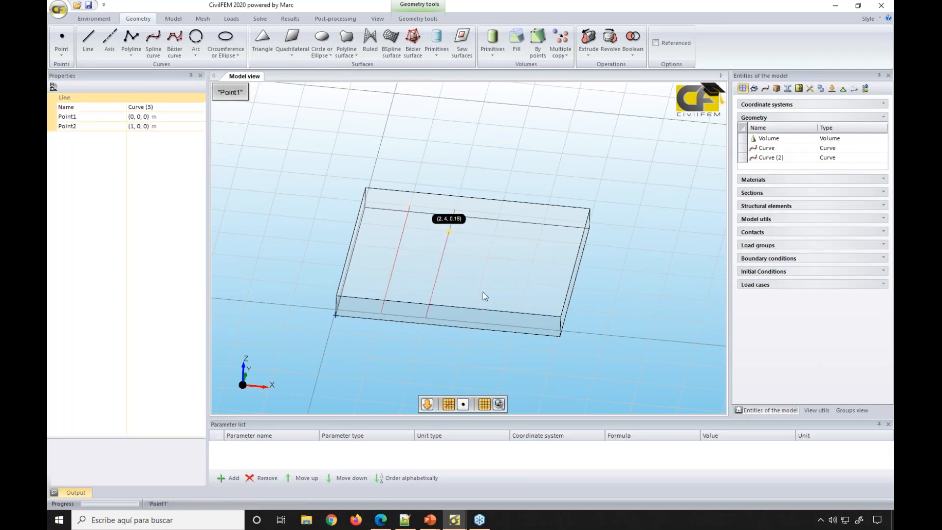
{"action": "left_click", "coordinate": [471, 322]}
{"action": "left_click", "coordinate": [499, 212]}
{"action": "left_click", "coordinate": [514, 324]}
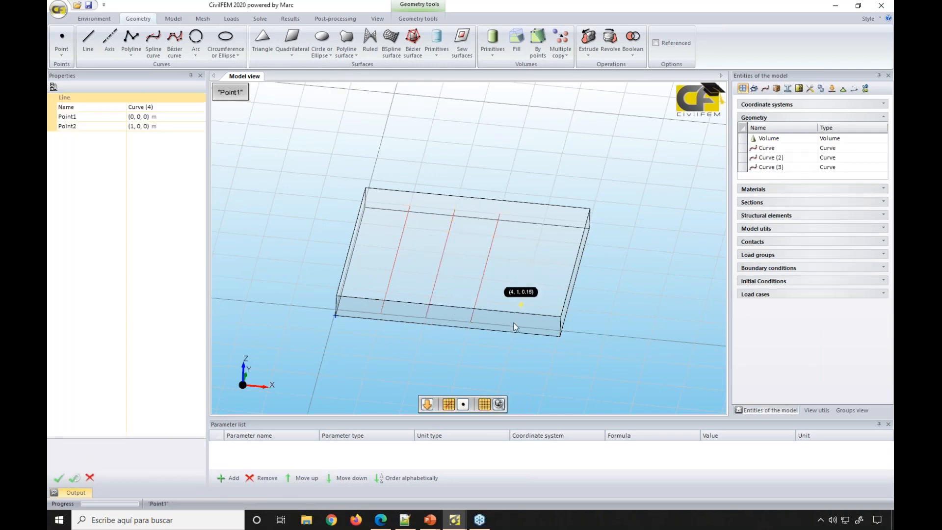
{"action": "left_click", "coordinate": [545, 218]}
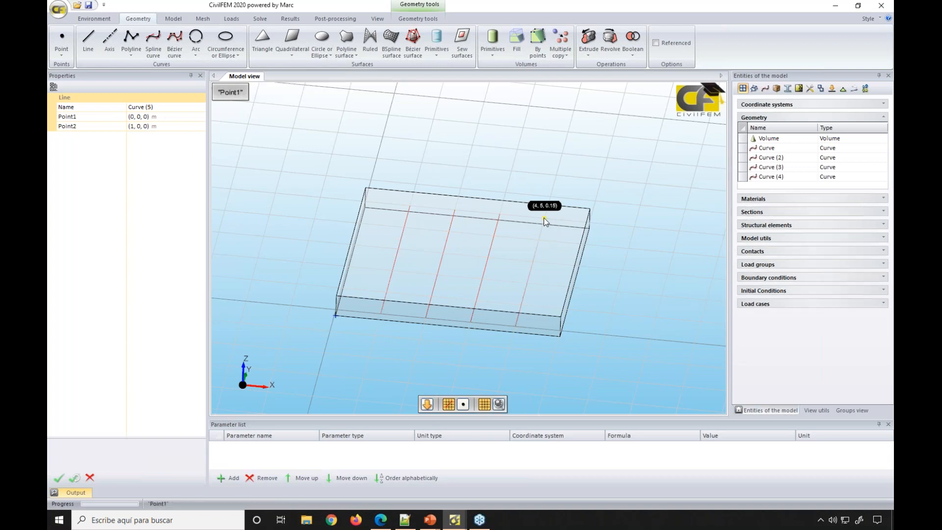
{"action": "left_click", "coordinate": [72, 478]}
- Add a Eurocode 2 C8/10 concrete and an S400 reinforcement steel material to the model
{"action": "scroll", "coordinate": [410, 179], "scroll_direction": "down", "scroll_amount": 3}
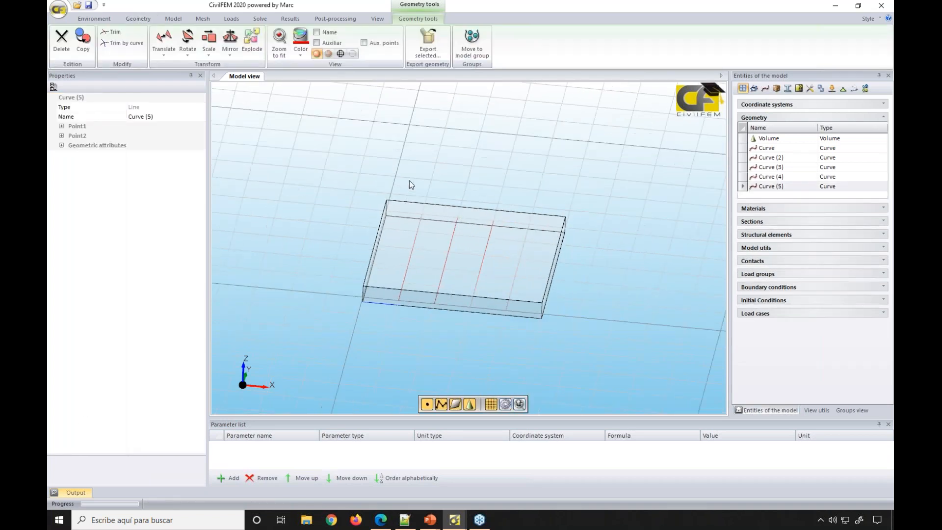
{"action": "scroll", "coordinate": [454, 243], "scroll_direction": "up", "scroll_amount": 4}
{"action": "scroll", "coordinate": [472, 244], "scroll_direction": "down", "scroll_amount": 2}
{"action": "left_click", "coordinate": [174, 19]}
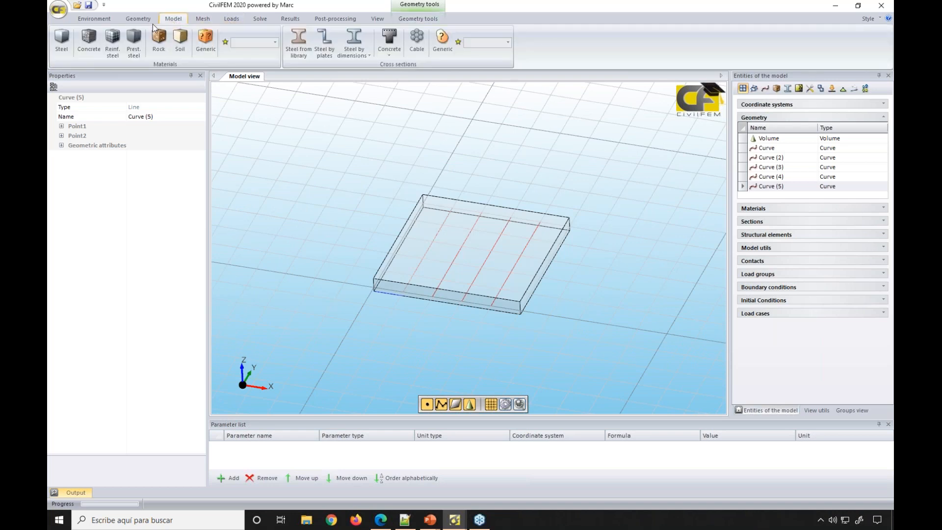
{"action": "left_click", "coordinate": [81, 47]}
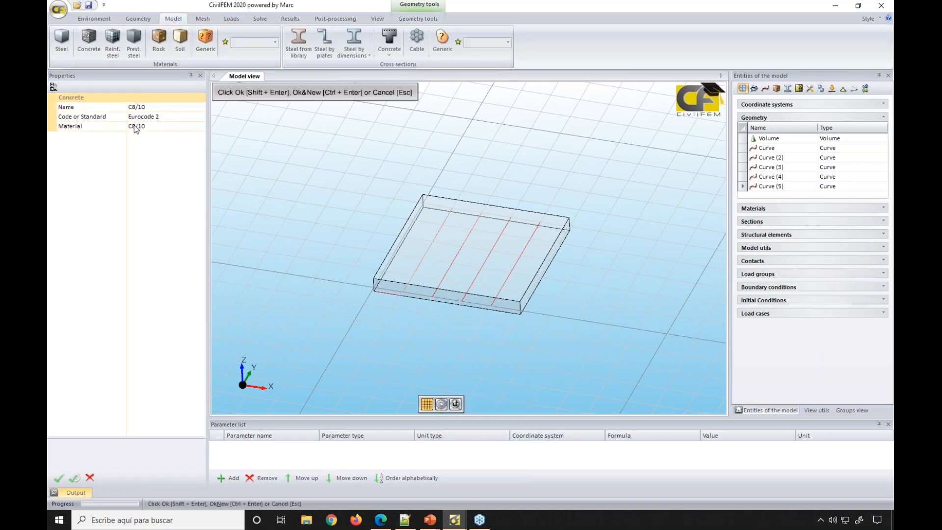
{"action": "left_click", "coordinate": [59, 477]}
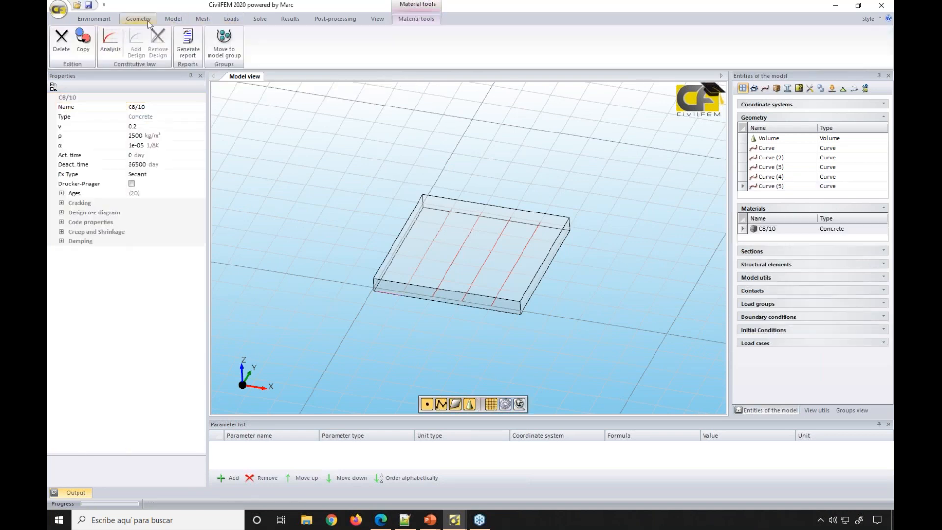
{"action": "left_click", "coordinate": [173, 18]}
{"action": "left_click", "coordinate": [113, 40]}
{"action": "left_click", "coordinate": [59, 477]}
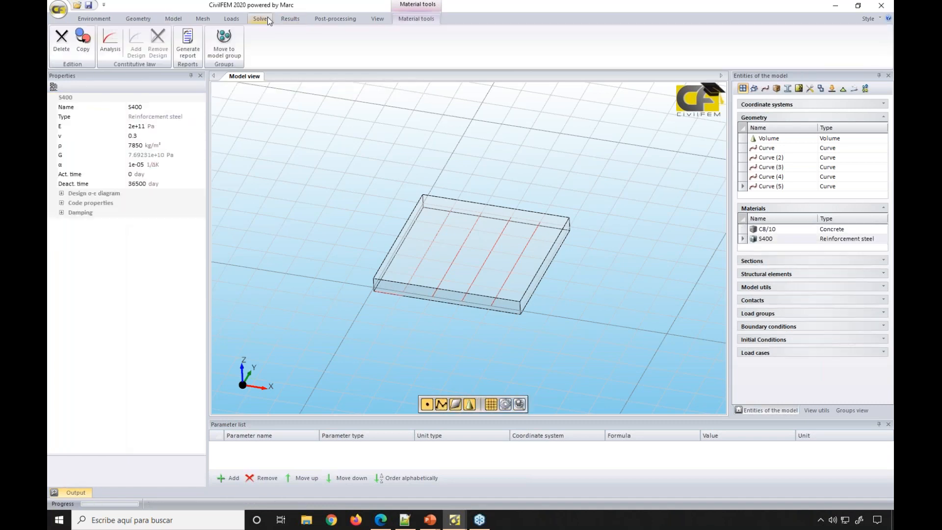
- Create a cable cross section of S400 reinforcement steel with a 20 mm outer diameter
{"action": "left_click", "coordinate": [180, 21]}
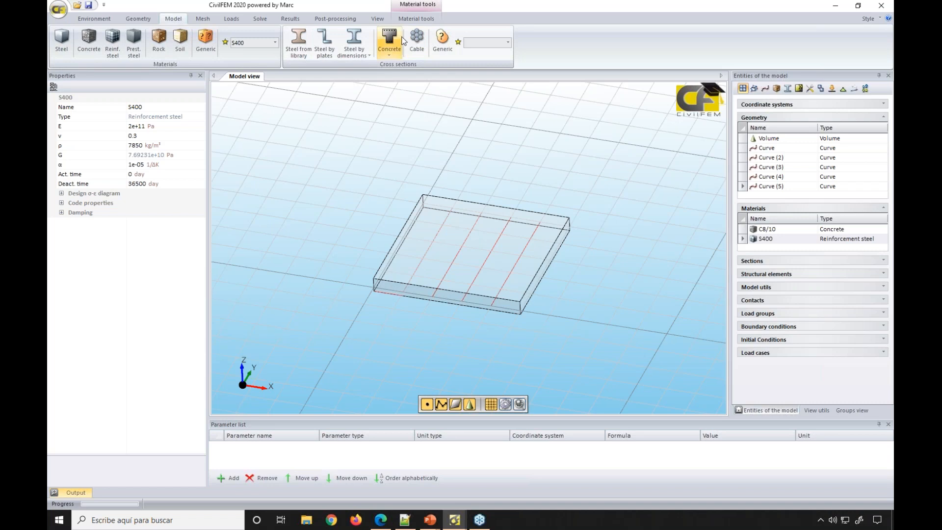
{"action": "left_click", "coordinate": [420, 40]}
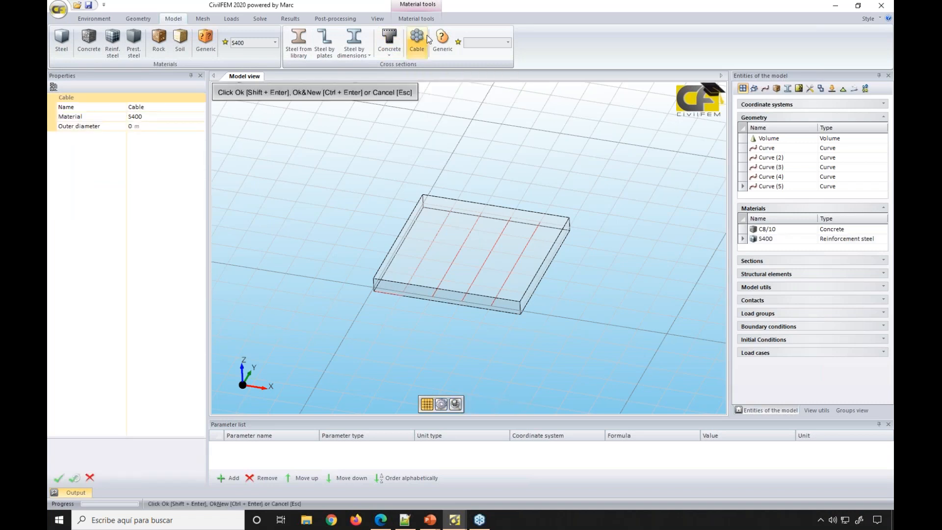
{"action": "left_click", "coordinate": [153, 126]}
{"action": "left_click", "coordinate": [200, 126]}
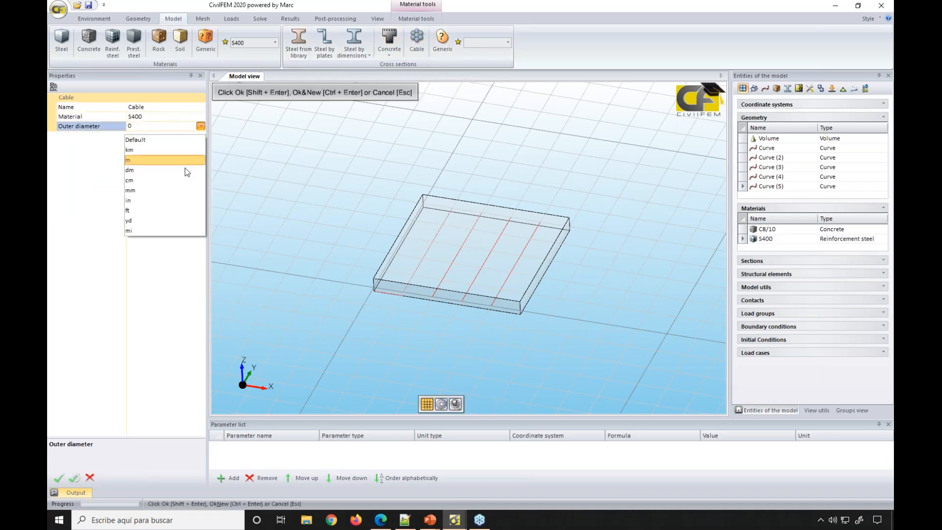
{"action": "left_click", "coordinate": [190, 190]}
{"action": "left_click", "coordinate": [200, 126]}
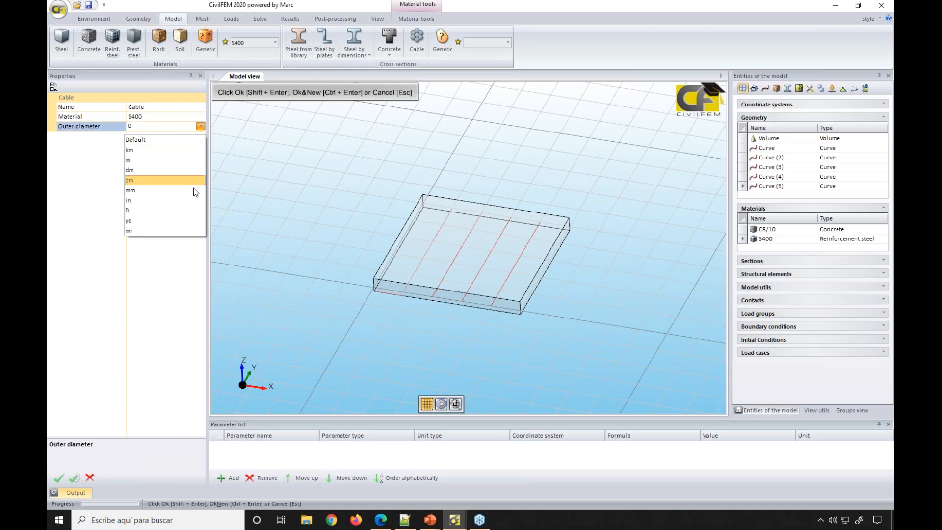
{"action": "left_click", "coordinate": [195, 191]}
{"action": "left_click", "coordinate": [101, 128]}
{"action": "type", "text": "20"}
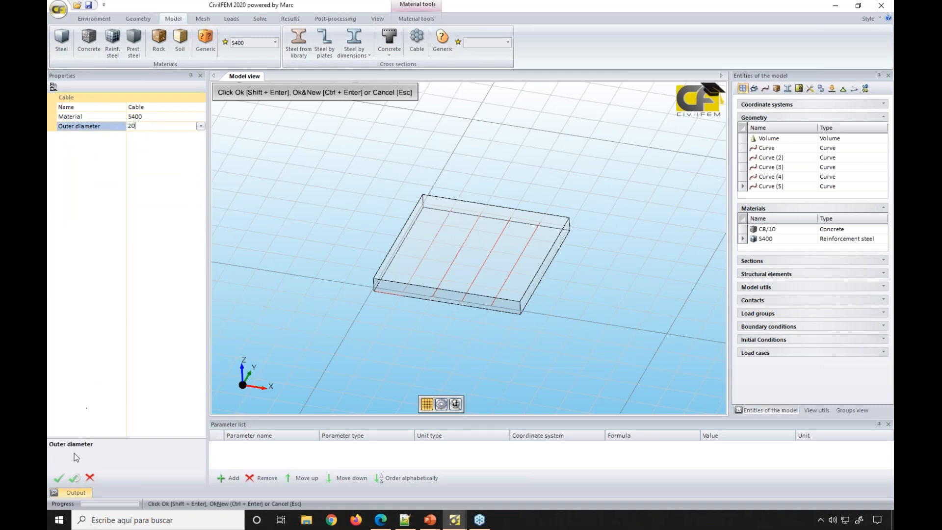
{"action": "left_click", "coordinate": [59, 477]}
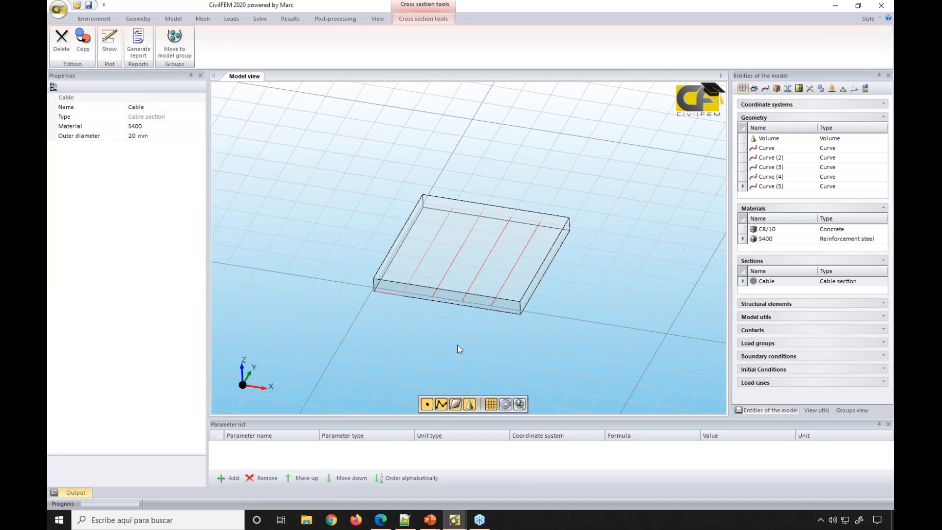
- Hide the working grid and delete the extra curve lying on the box's lower front edge
{"action": "left_click", "coordinate": [490, 403]}
{"action": "mouse_move", "coordinate": [520, 280]}
{"action": "middle_mouse_down"}
{"action": "mouse_move", "coordinate": [520, 264]}
{"action": "mouse_move", "coordinate": [523, 293]}
{"action": "middle_mouse_up"}
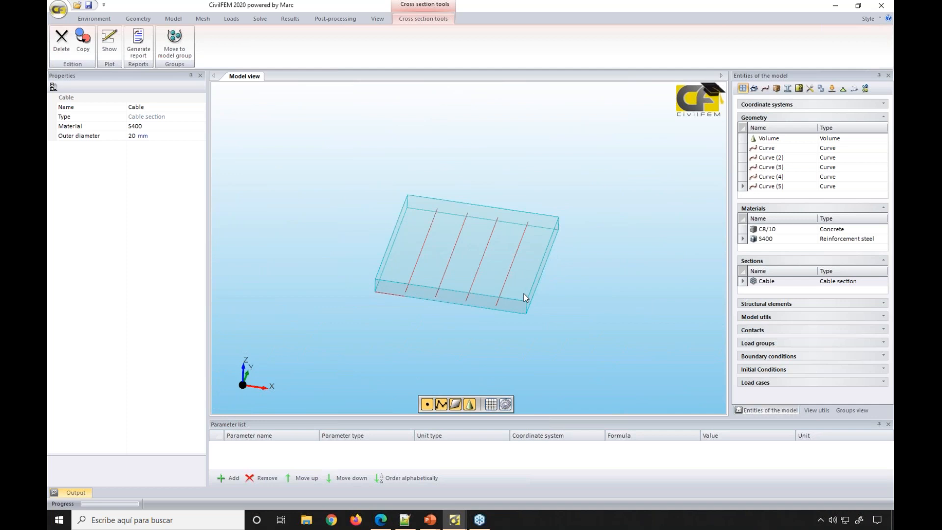
{"action": "left_click", "coordinate": [393, 296]}
{"action": "left_click", "coordinate": [61, 41]}
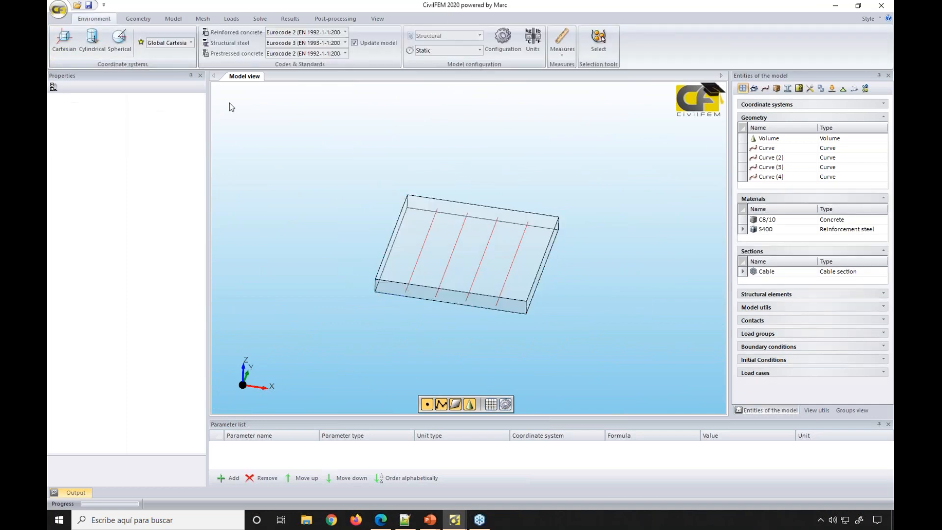
{"action": "middle_click_drag", "start_coordinate": [354, 339], "coordinate": [345, 345]}
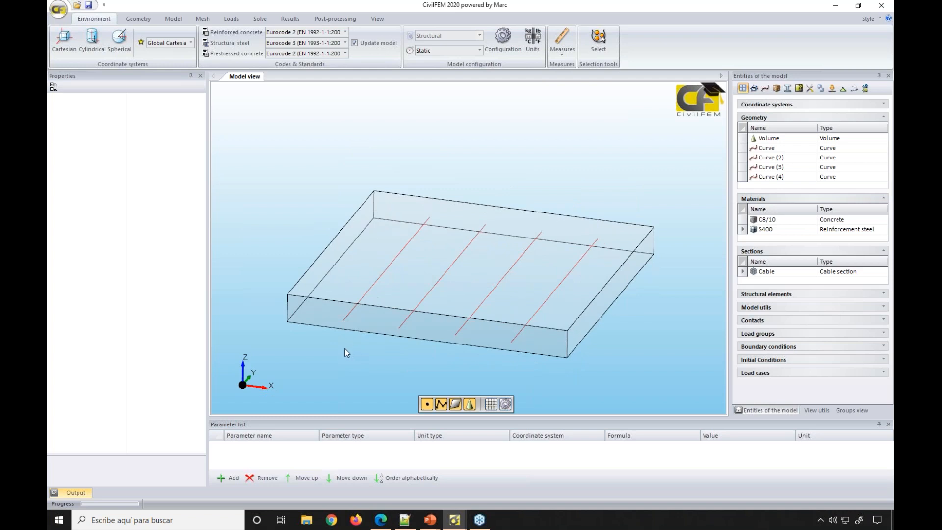
- Create truss structural elements with the Cable cross section on the four parallel lines inside the box
{"action": "left_click", "coordinate": [203, 18]}
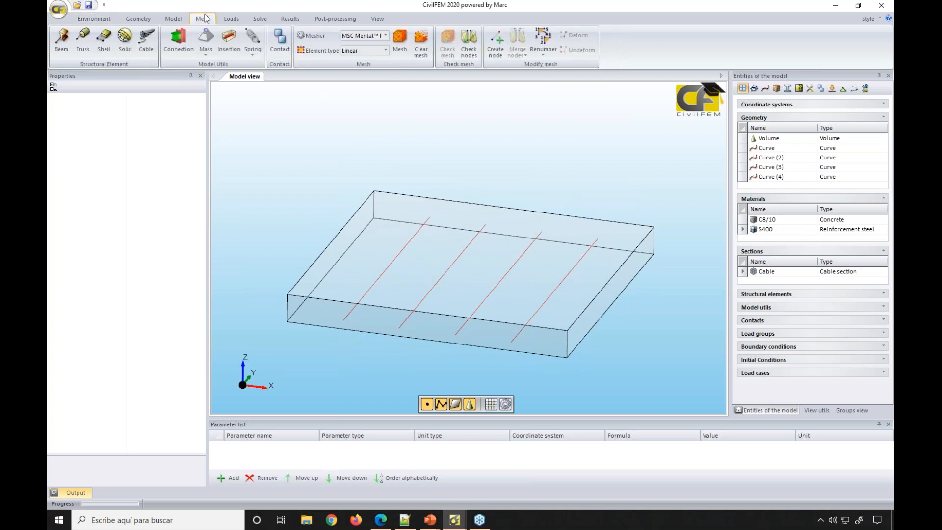
{"action": "left_click", "coordinate": [83, 49]}
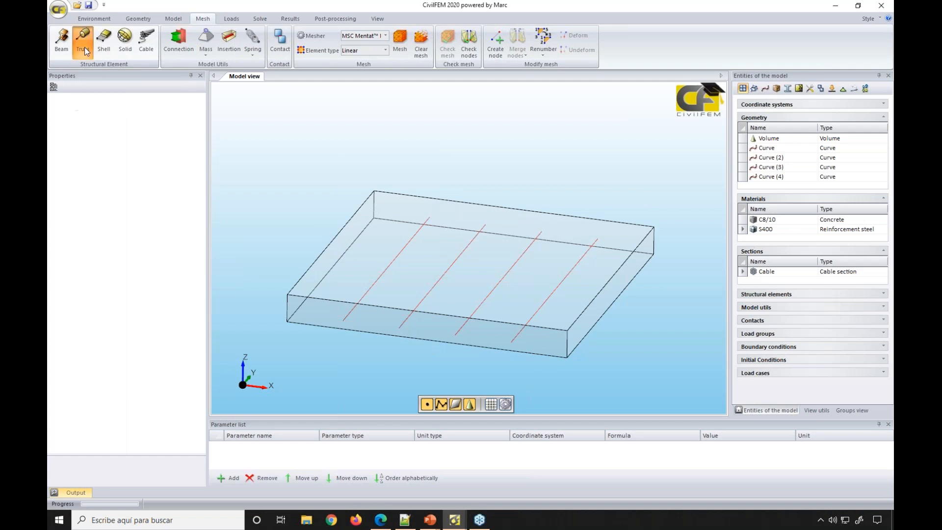
{"action": "left_click", "coordinate": [405, 250]}
{"action": "left_click", "coordinate": [454, 263], "text": "shift"}
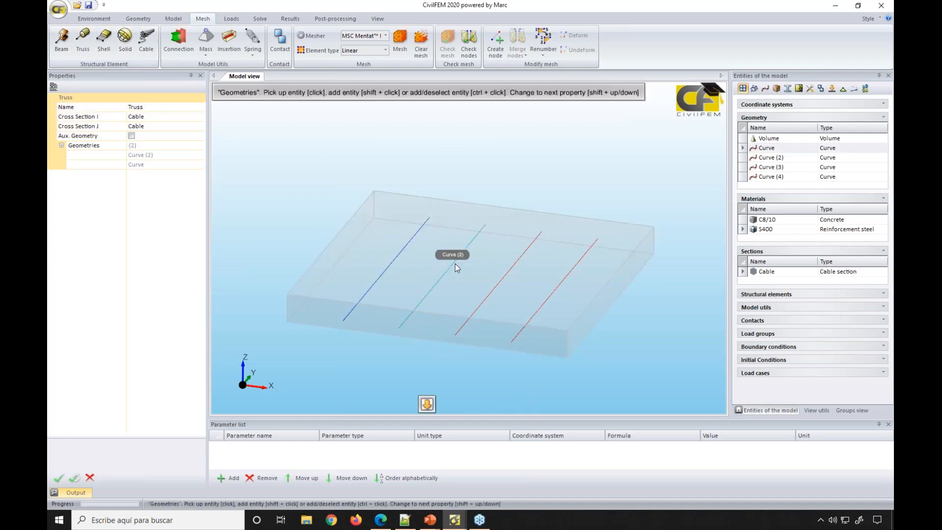
{"action": "left_click", "coordinate": [510, 273], "text": "shift"}
{"action": "left_click", "coordinate": [563, 282], "text": "shift"}
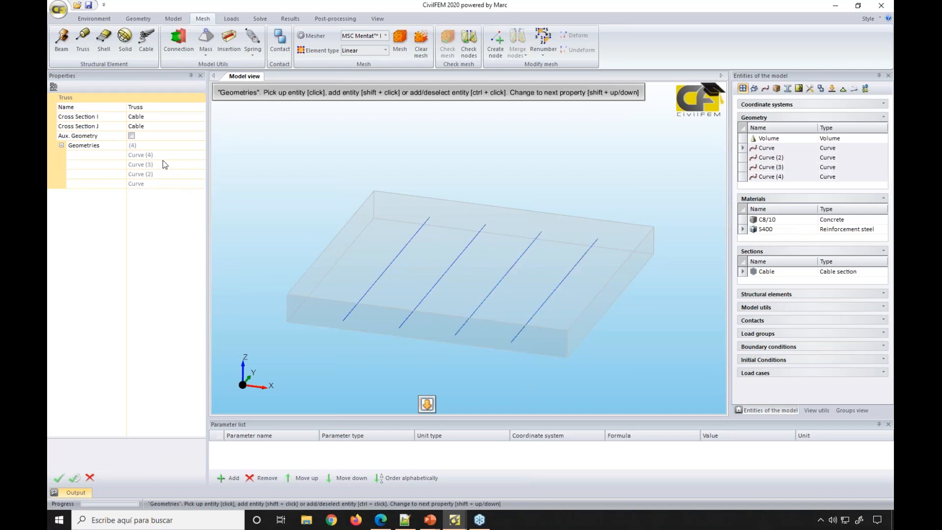
{"action": "left_click", "coordinate": [59, 477]}
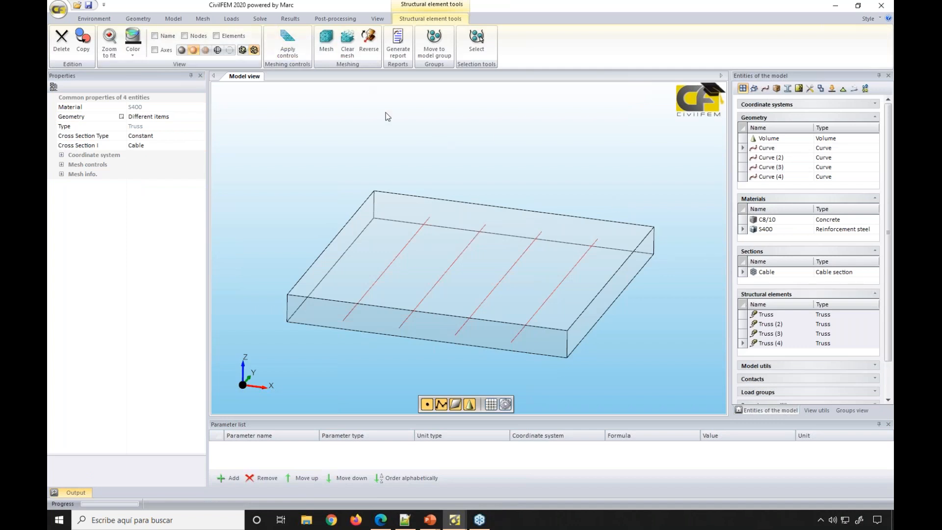
- Apply a uniform length-based mesh control with a 0.25 m segment length to the four trusses
{"action": "left_click", "coordinate": [287, 46]}
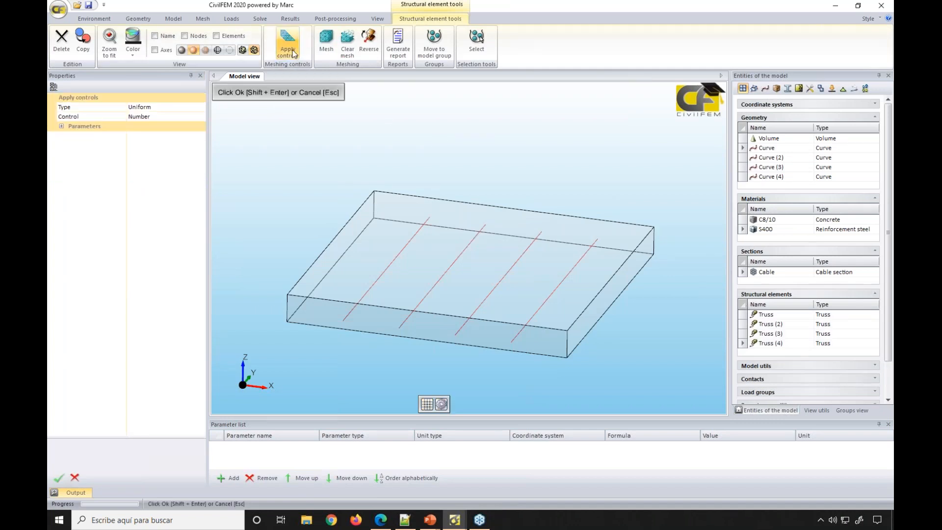
{"action": "left_click", "coordinate": [62, 126]}
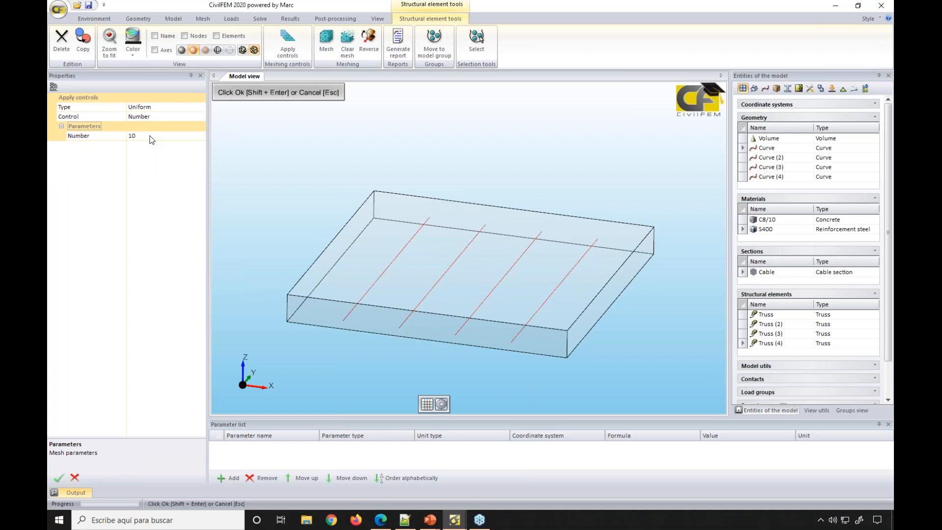
{"action": "left_click", "coordinate": [166, 120]}
{"action": "left_click", "coordinate": [165, 138]}
{"action": "left_click", "coordinate": [101, 135]}
{"action": "key", "text": "Return"}
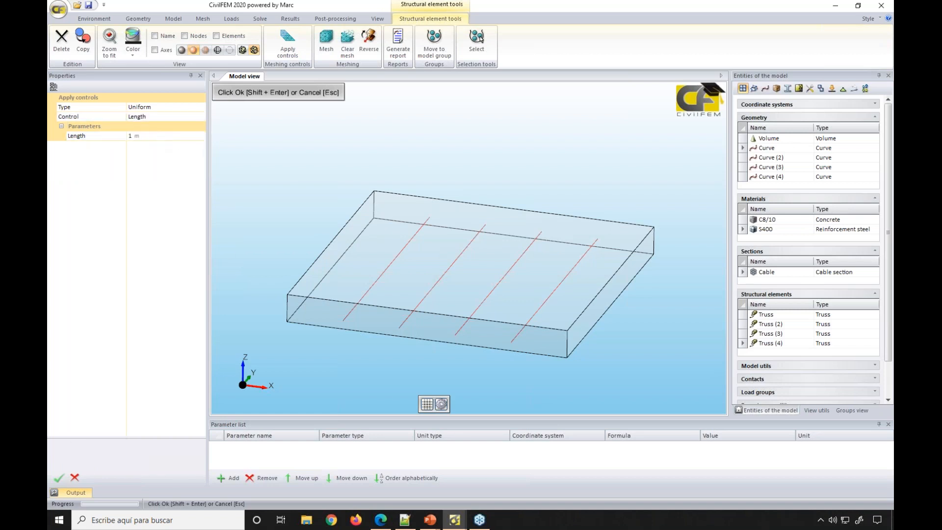
{"action": "left_click", "coordinate": [157, 136]}
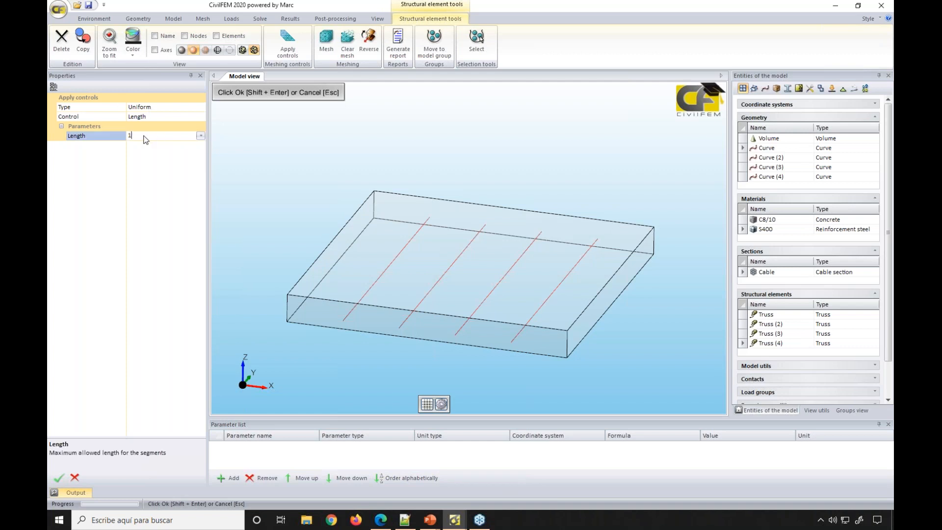
{"action": "key", "text": "BackSpace"}
{"action": "type", "text": ".25"}
{"action": "left_click", "coordinate": [59, 478]}
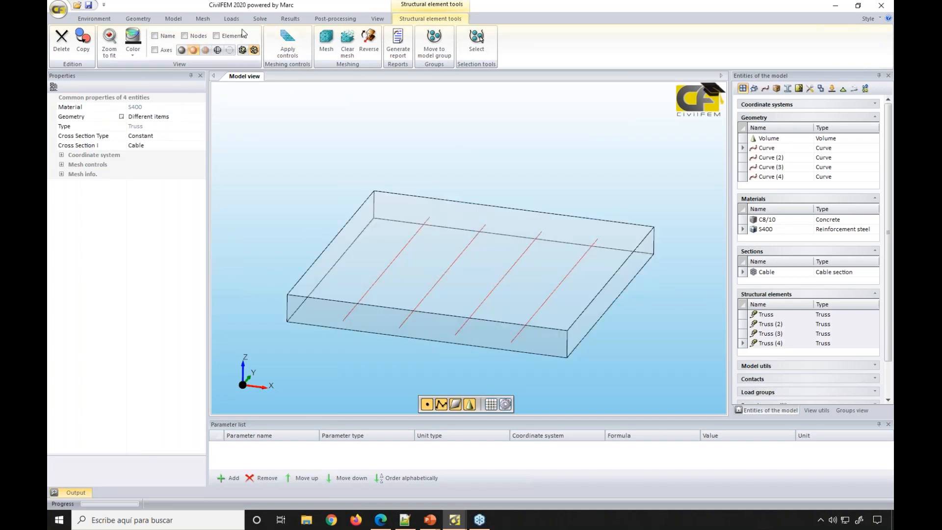
- Create a 3D solid structural element from the box volume
{"action": "left_click", "coordinate": [203, 19]}
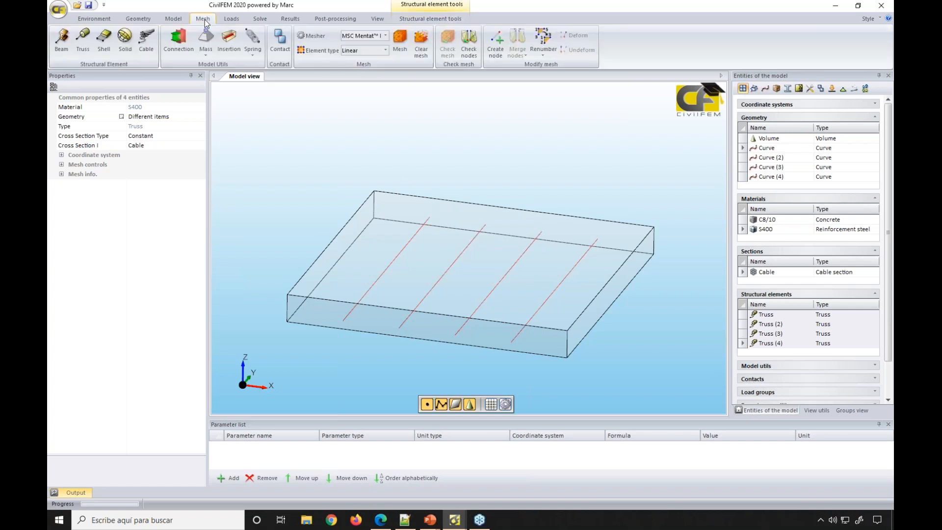
{"action": "left_click", "coordinate": [131, 45]}
{"action": "left_click", "coordinate": [404, 232]}
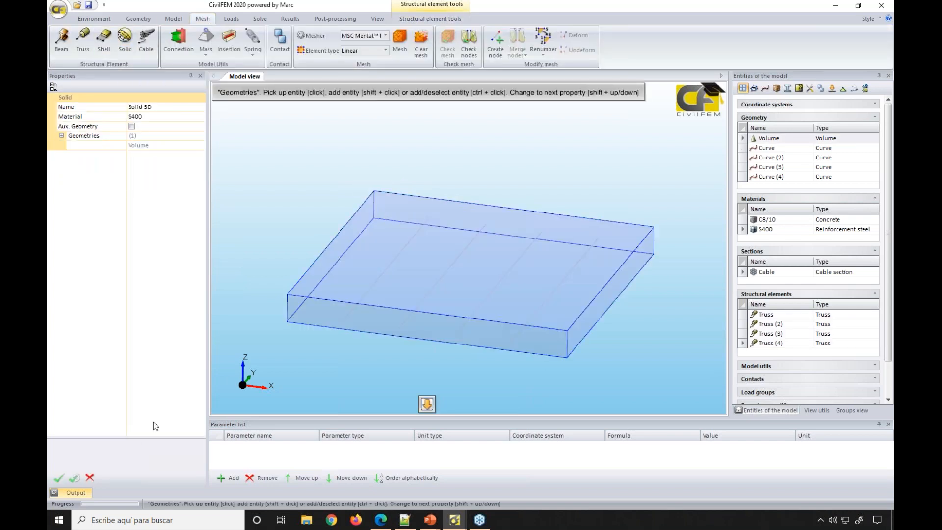
{"action": "left_click", "coordinate": [60, 478]}
- Set the solid's mesh control to Extrude surface mesh with an extrude size of 0.3 m
{"action": "left_click", "coordinate": [61, 145]}
{"action": "left_click", "coordinate": [165, 155]}
{"action": "left_click", "coordinate": [158, 175]}
{"action": "left_click", "coordinate": [71, 165]}
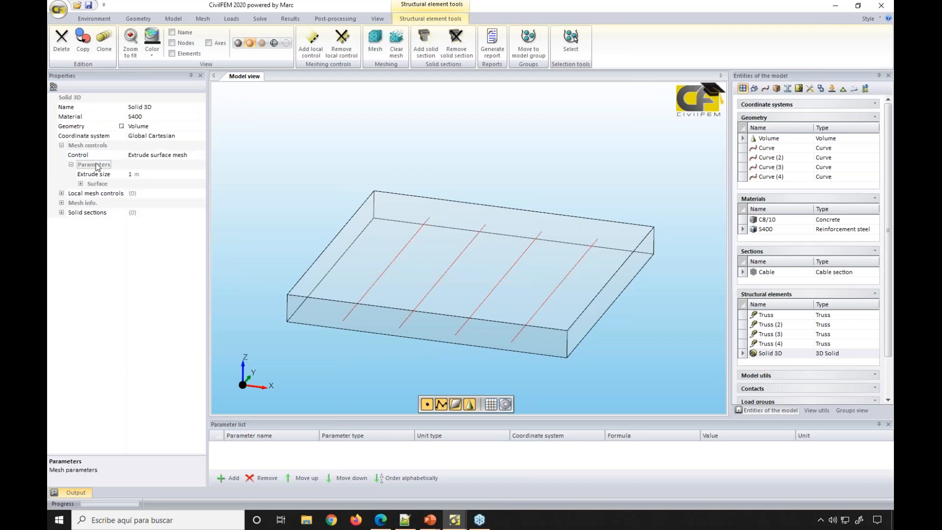
{"action": "left_click", "coordinate": [81, 184]}
{"action": "left_click", "coordinate": [147, 176]}
{"action": "type", "text": "0.3"}
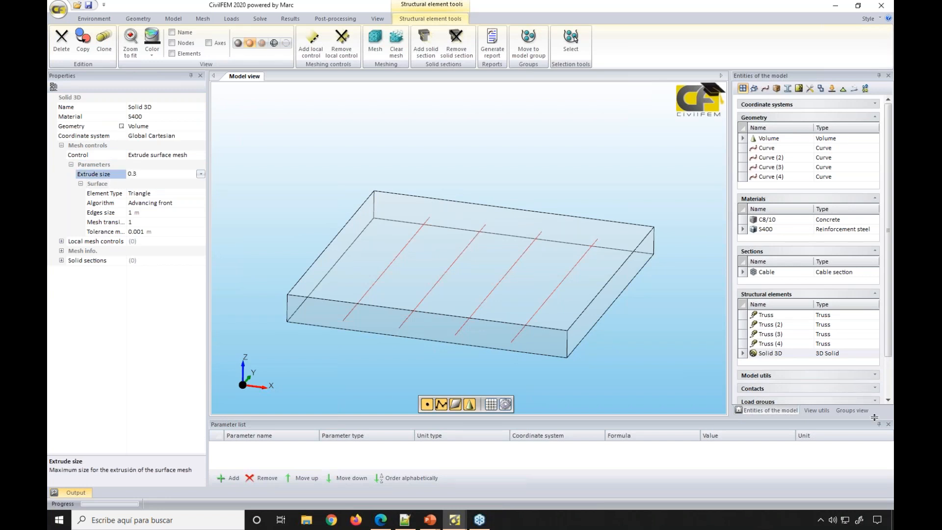
- Set the solid's surface mesh to Quadrangle elements with an edges size of 0.3 m
{"action": "left_click", "coordinate": [178, 195]}
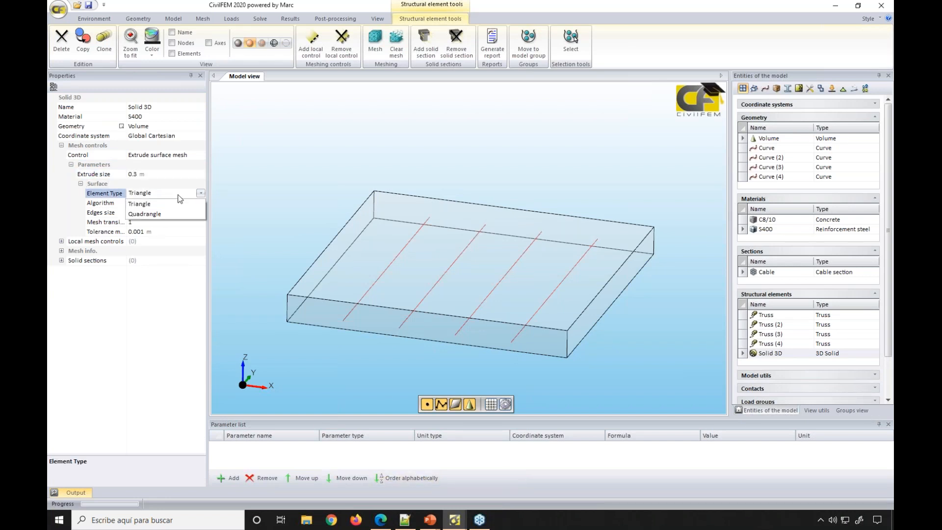
{"action": "left_click", "coordinate": [179, 214]}
{"action": "left_click", "coordinate": [160, 212]}
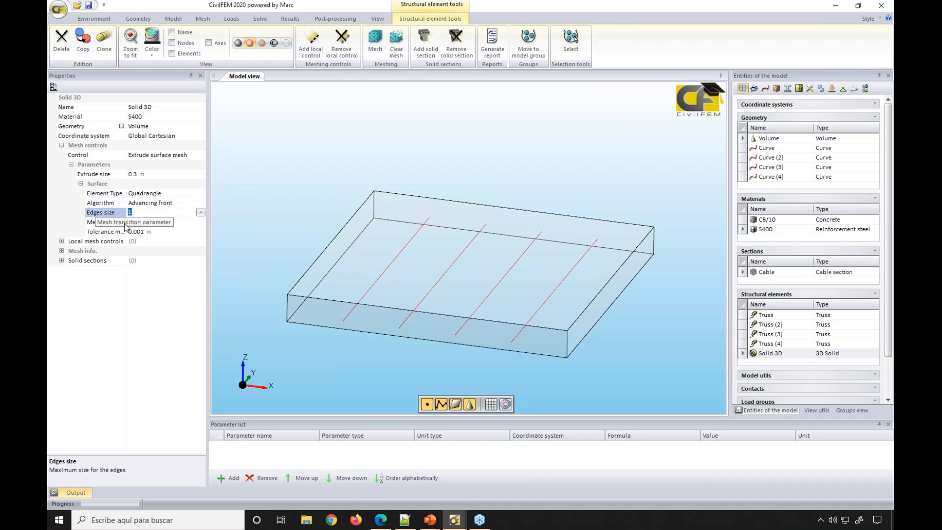
{"action": "type", "text": ".3"}
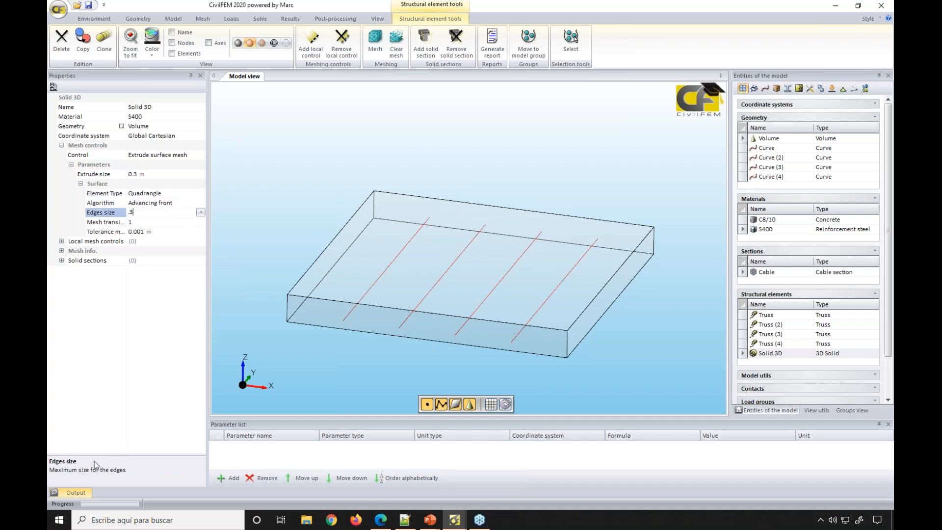
{"action": "left_click", "coordinate": [253, 280]}
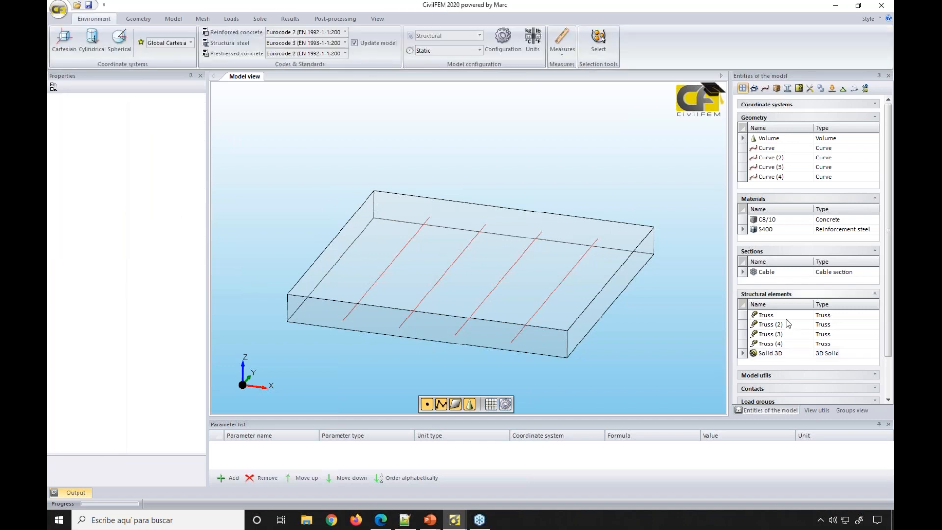
- Mesh the whole model, saving it first as slab in the geometry folder
{"action": "left_click", "coordinate": [769, 354]}
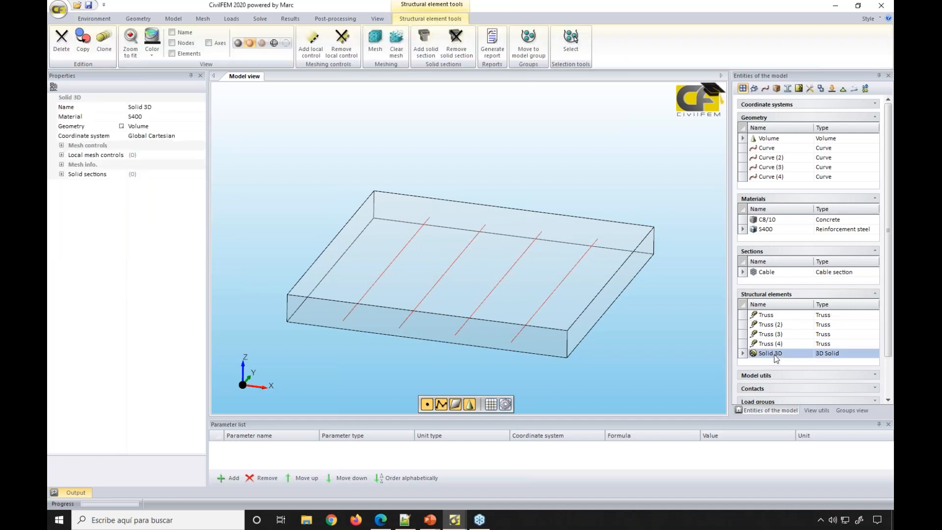
{"action": "left_click", "coordinate": [777, 316]}
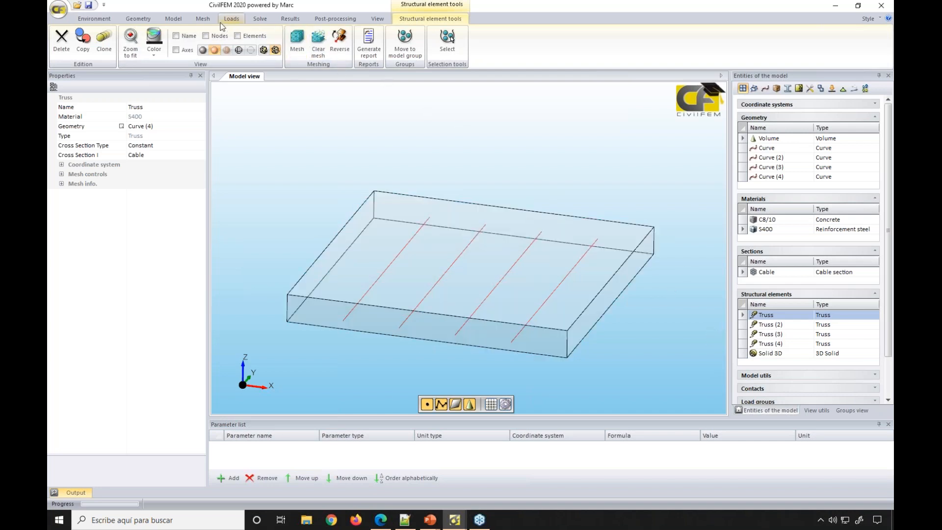
{"action": "left_click", "coordinate": [202, 18]}
{"action": "left_click", "coordinate": [398, 51]}
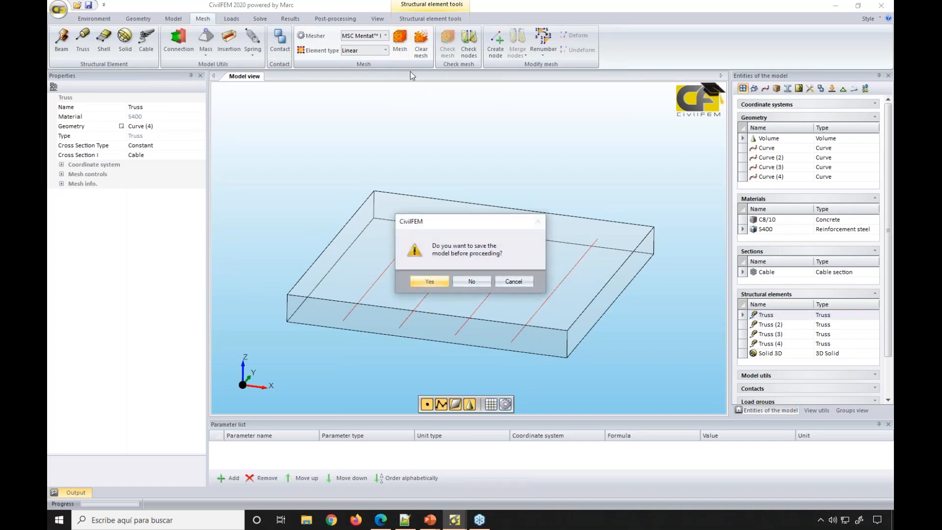
{"action": "left_click", "coordinate": [445, 283]}
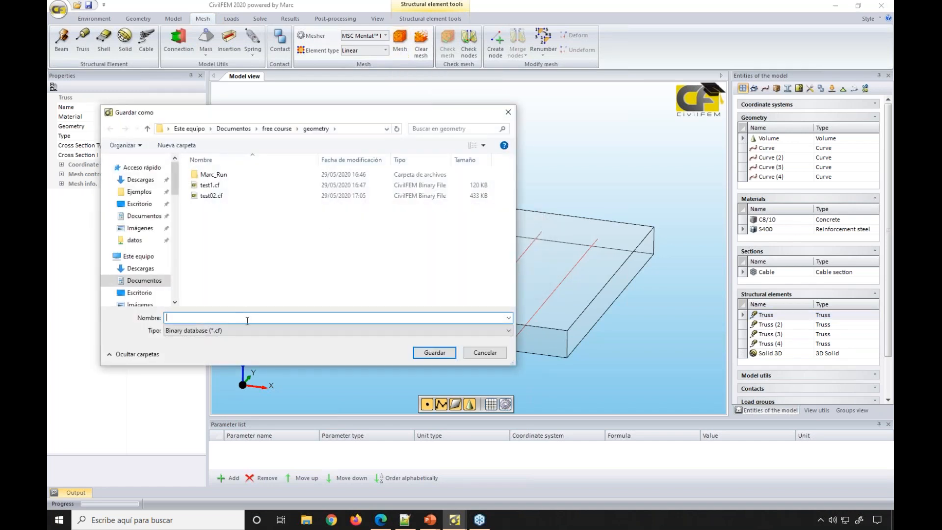
{"action": "type", "text": "slab"}
{"action": "left_click", "coordinate": [425, 352]}
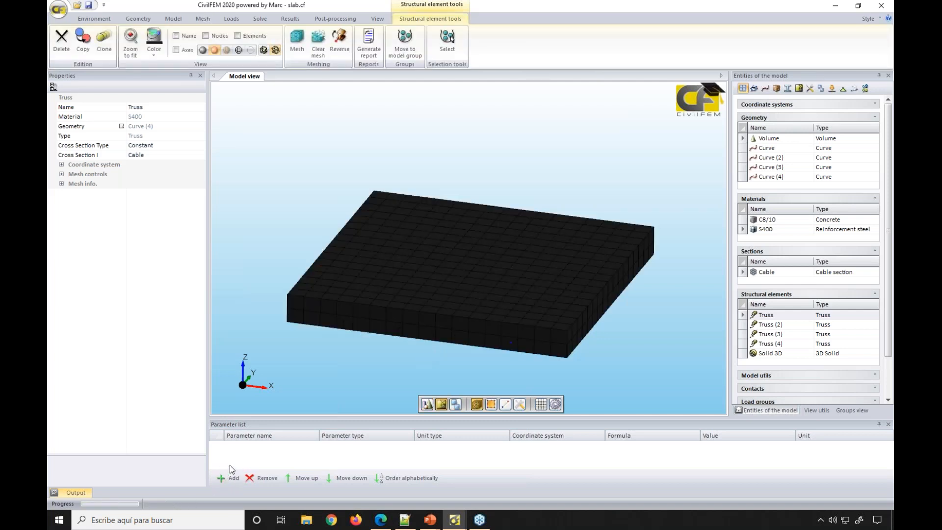
- Display the meshed slab solid with its realistic material texture
{"action": "left_click", "coordinate": [363, 257]}
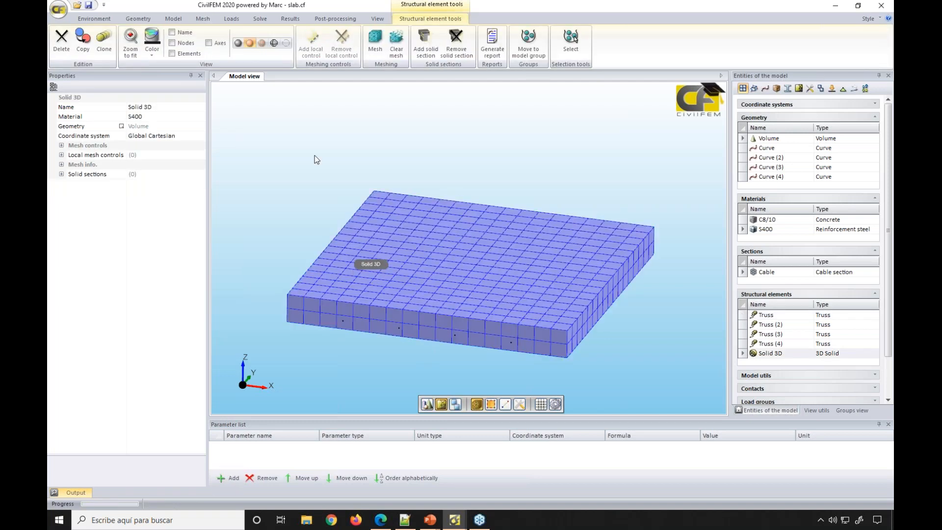
{"action": "left_click", "coordinate": [240, 45]}
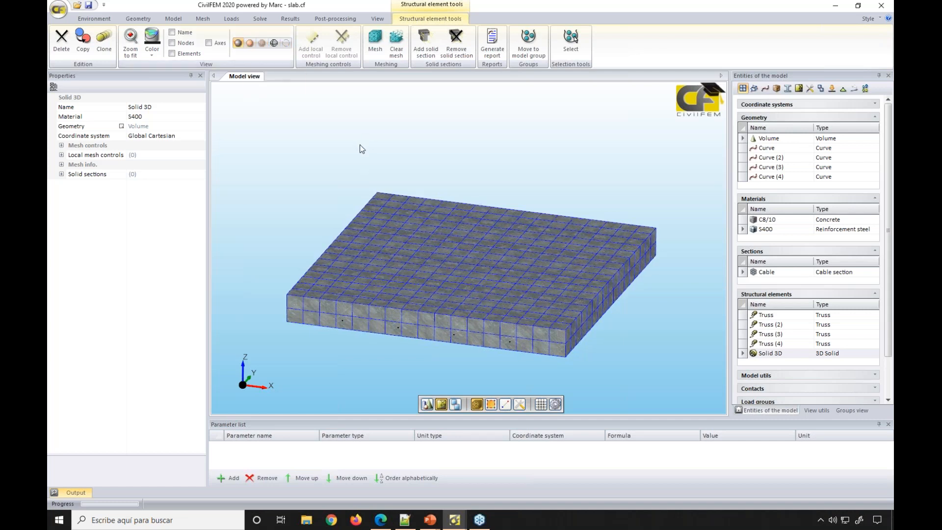
{"action": "middle_click_drag", "start_coordinate": [360, 145], "coordinate": [356, 149]}
{"action": "middle_click_drag", "start_coordinate": [361, 363], "coordinate": [400, 315]}
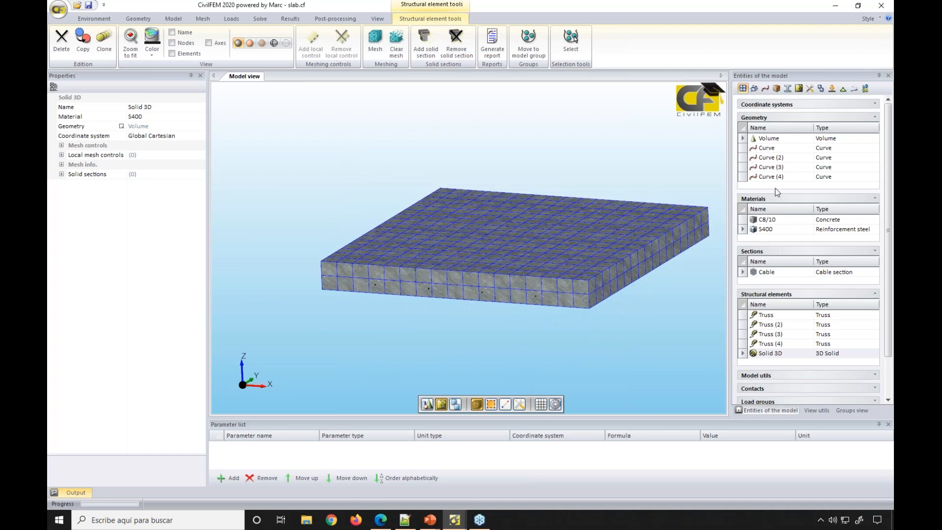
- Set the cable section's outer diameter to 25 mm and check the bar ends on the slab's front face
{"action": "left_click", "coordinate": [764, 273]}
{"action": "left_click", "coordinate": [110, 137]}
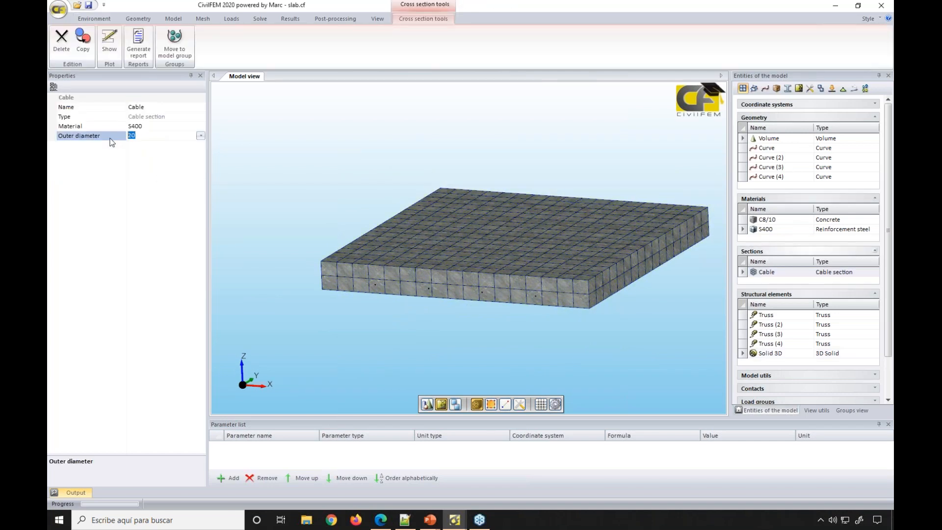
{"action": "type", "text": "25"}
{"action": "scroll", "coordinate": [303, 249], "scroll_direction": "up", "scroll_amount": 5}
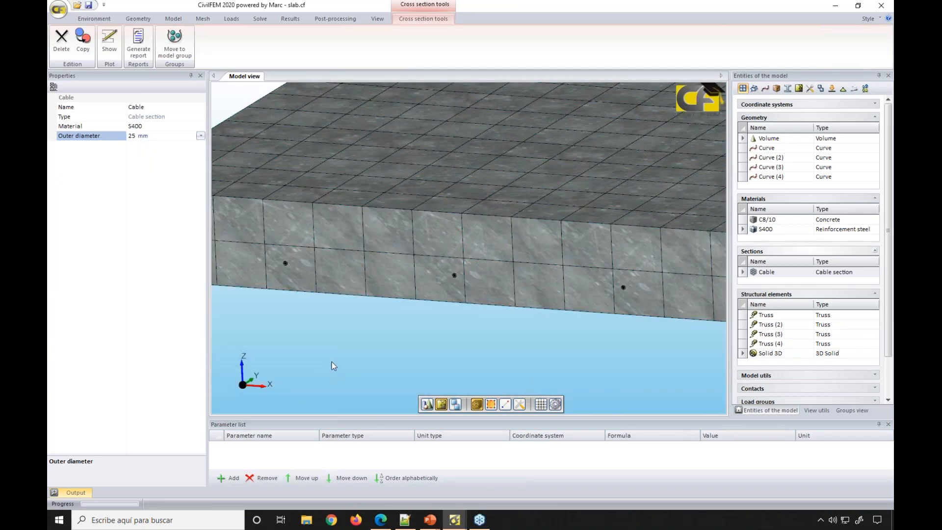
{"action": "scroll", "coordinate": [343, 355], "scroll_direction": "down", "scroll_amount": 1}
- Try an outer diameter of 12 mm for the cable section and restore it to 25 mm
{"action": "left_click", "coordinate": [106, 135]}
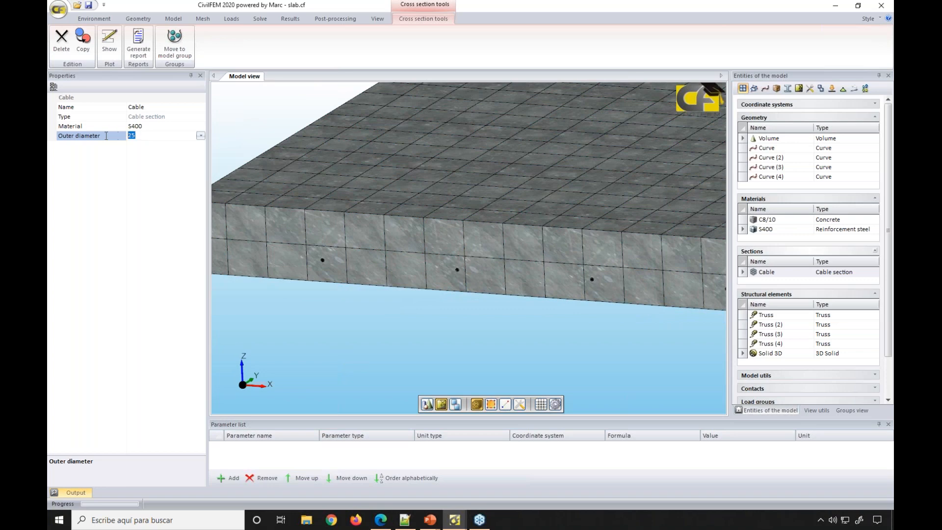
{"action": "type", "text": "12"}
{"action": "key", "text": "Return"}
{"action": "left_click", "coordinate": [148, 133]}
{"action": "type", "text": "25"}
{"action": "key", "text": "Return"}
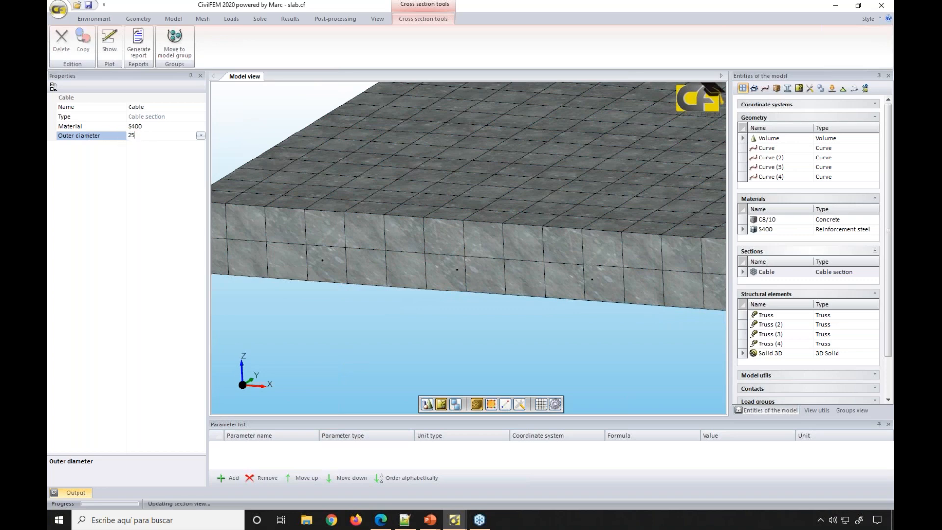
- Display the slab solid as wireframe and examine the reinforcement bars inside its mesh
{"action": "scroll", "coordinate": [324, 267], "scroll_direction": "up", "scroll_amount": 3}
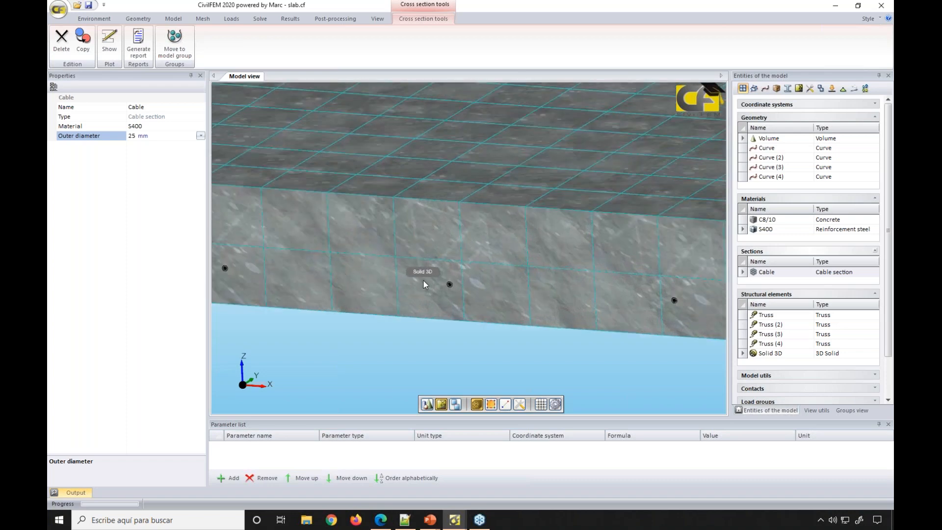
{"action": "scroll", "coordinate": [434, 281], "scroll_direction": "down", "scroll_amount": 1}
{"action": "middle_click_drag", "start_coordinate": [434, 281], "coordinate": [450, 281]}
{"action": "scroll", "coordinate": [451, 281], "scroll_direction": "down", "scroll_amount": 2}
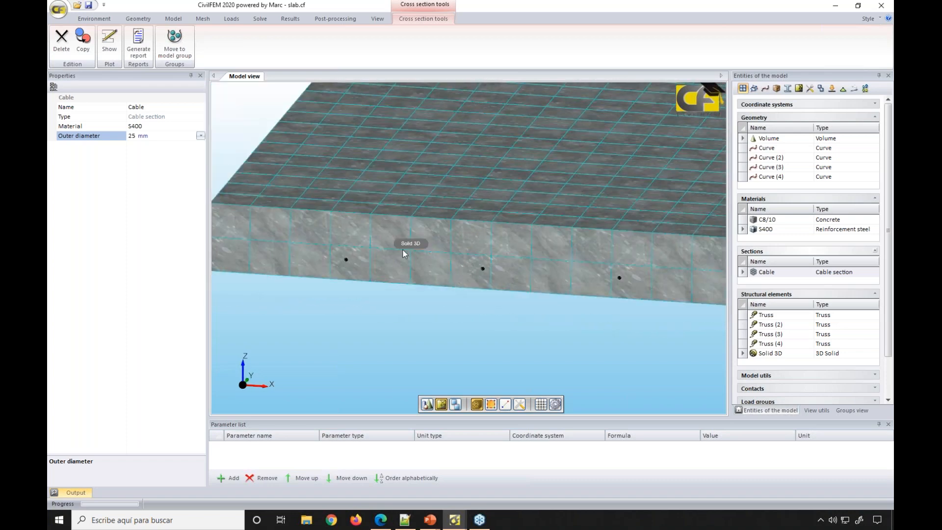
{"action": "scroll", "coordinate": [407, 231], "scroll_direction": "up", "scroll_amount": 3}
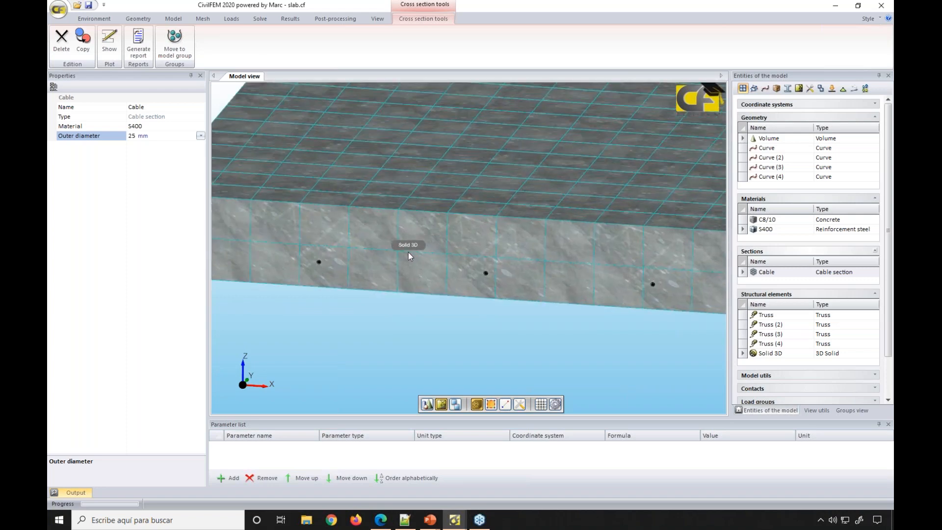
{"action": "left_click", "coordinate": [385, 261]}
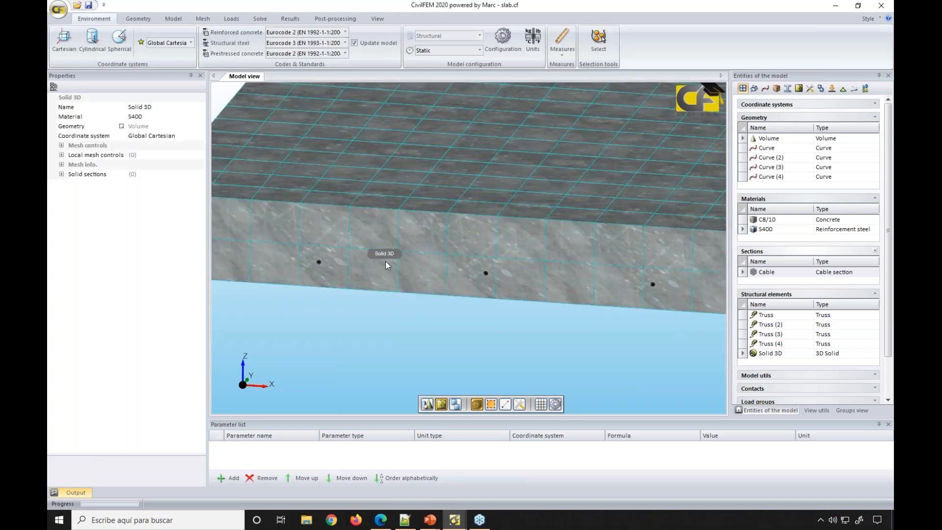
{"action": "left_click", "coordinate": [275, 44]}
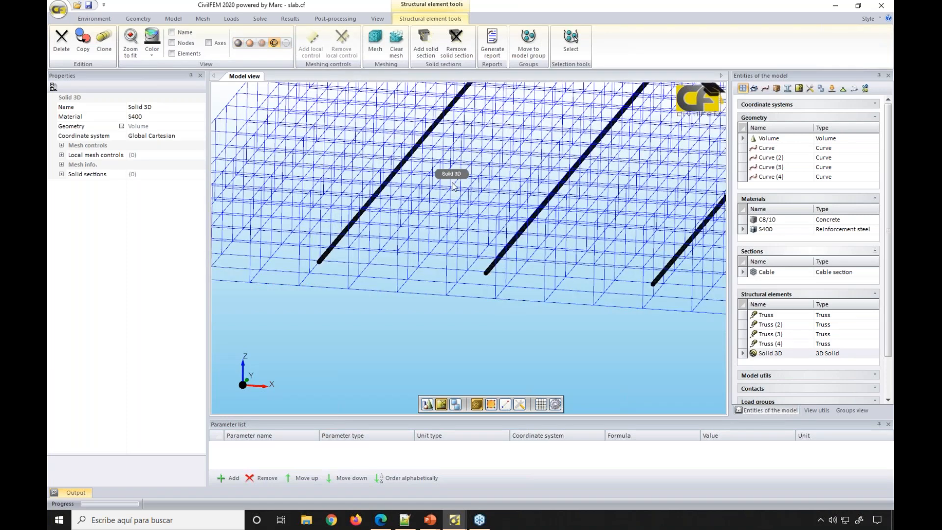
{"action": "middle_click_drag", "start_coordinate": [447, 196], "coordinate": [521, 216]}
{"action": "scroll", "coordinate": [515, 231], "scroll_direction": "down", "scroll_amount": 2}
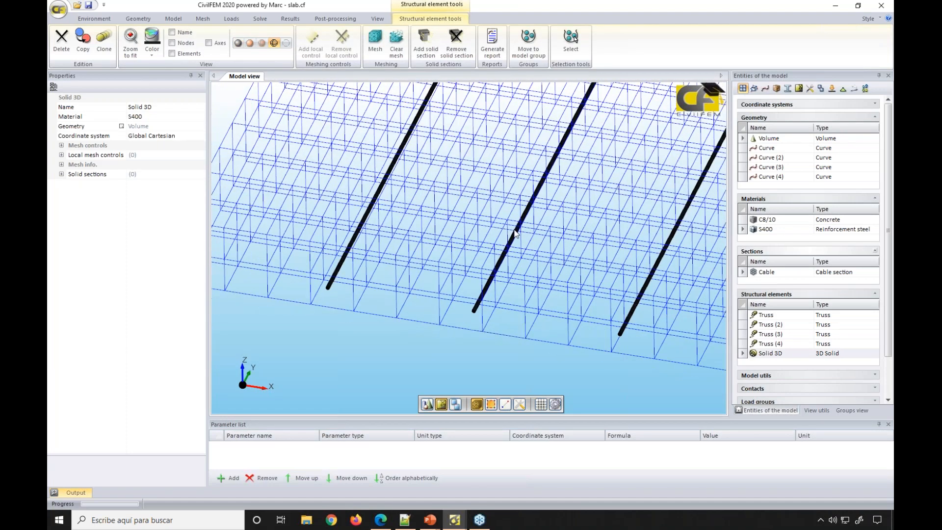
{"action": "middle_click_drag", "start_coordinate": [499, 251], "coordinate": [400, 202]}
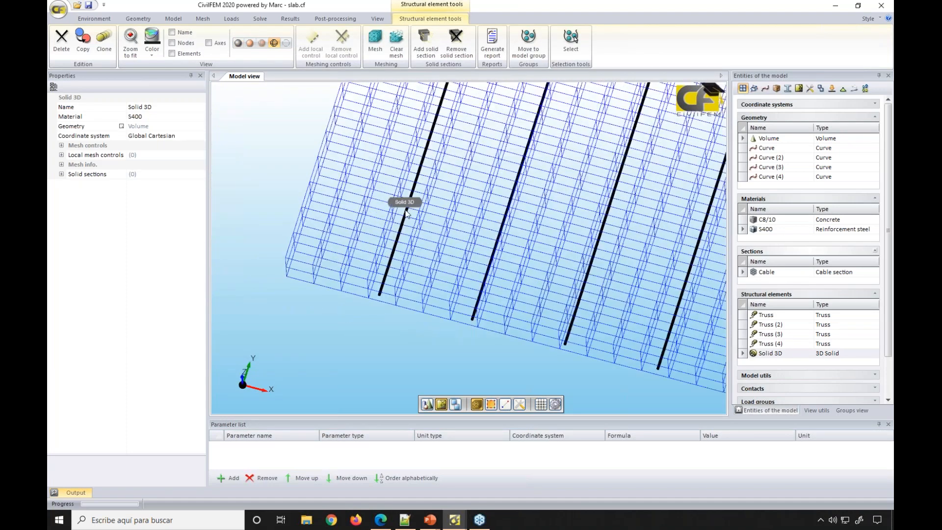
- Show the node numbers of the element named Truss and examine how its nodes lie relative to the slab mesh
{"action": "left_click", "coordinate": [766, 315]}
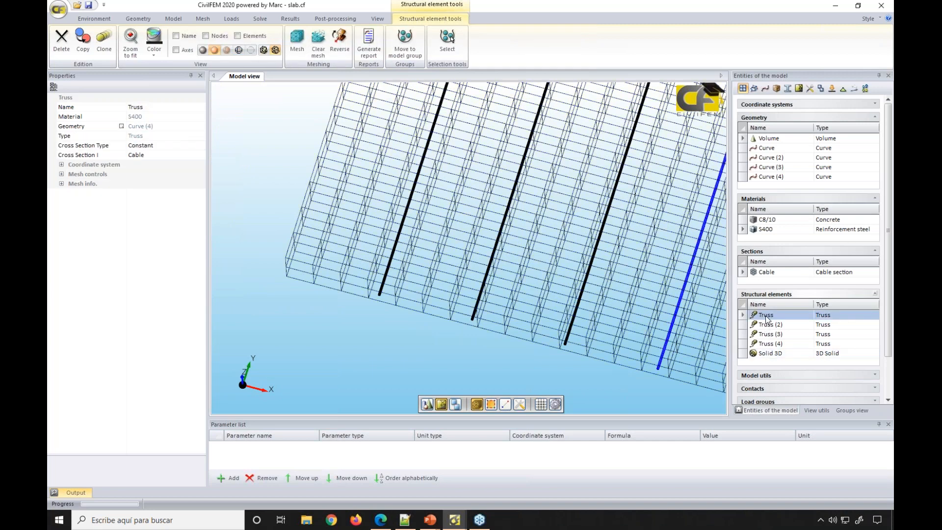
{"action": "left_click", "coordinate": [206, 36]}
{"action": "scroll", "coordinate": [596, 314], "scroll_direction": "up", "scroll_amount": 5}
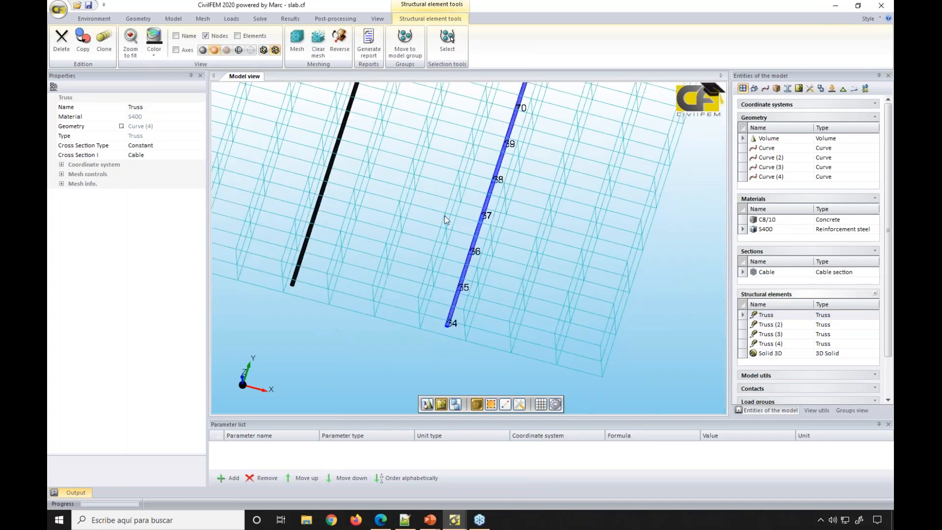
{"action": "scroll", "coordinate": [466, 277], "scroll_direction": "up", "scroll_amount": 5}
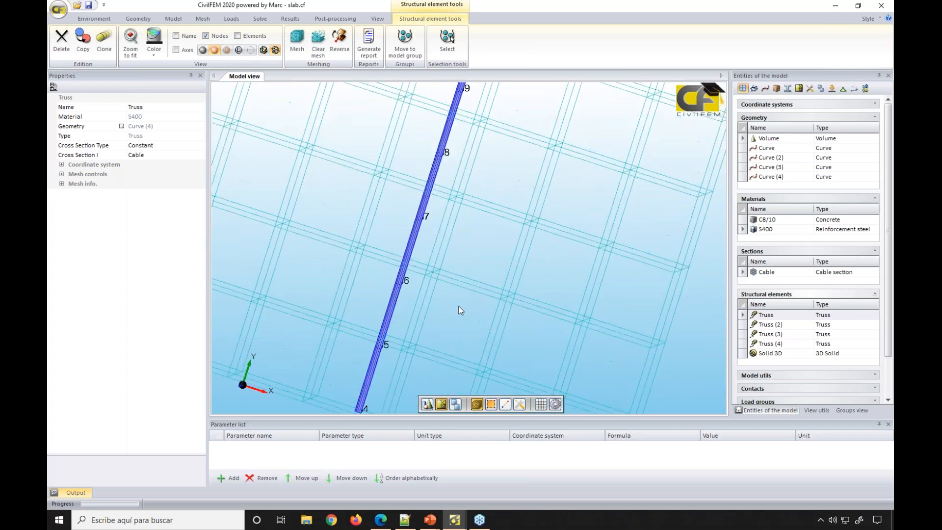
{"action": "scroll", "coordinate": [466, 305], "scroll_direction": "down", "scroll_amount": 5}
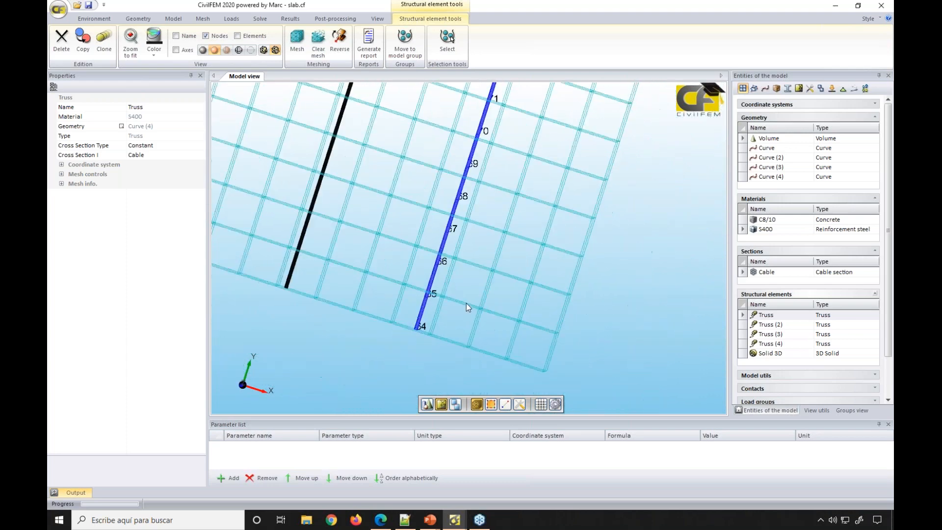
{"action": "middle_click_drag", "start_coordinate": [466, 305], "coordinate": [387, 280]}
{"action": "scroll", "coordinate": [488, 336], "scroll_direction": "down", "scroll_amount": 3}
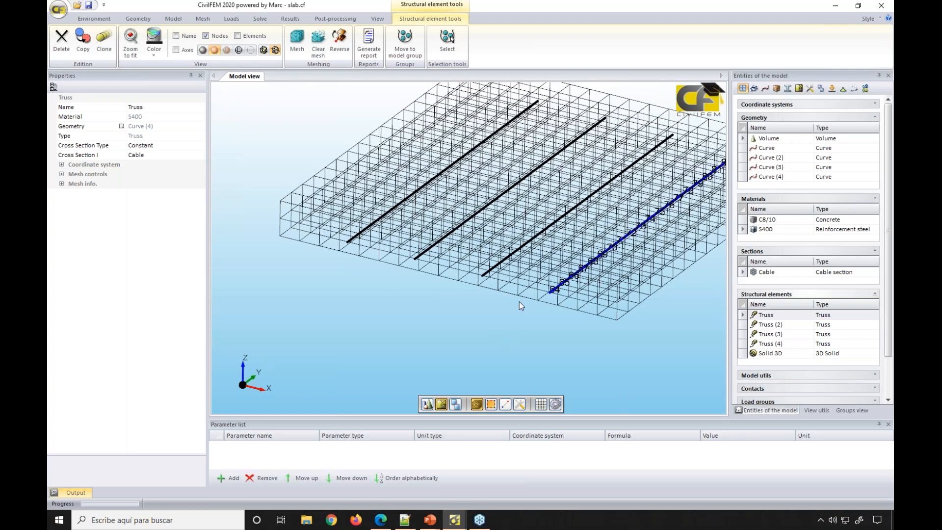
{"action": "scroll", "coordinate": [518, 302], "scroll_direction": "up", "scroll_amount": 4}
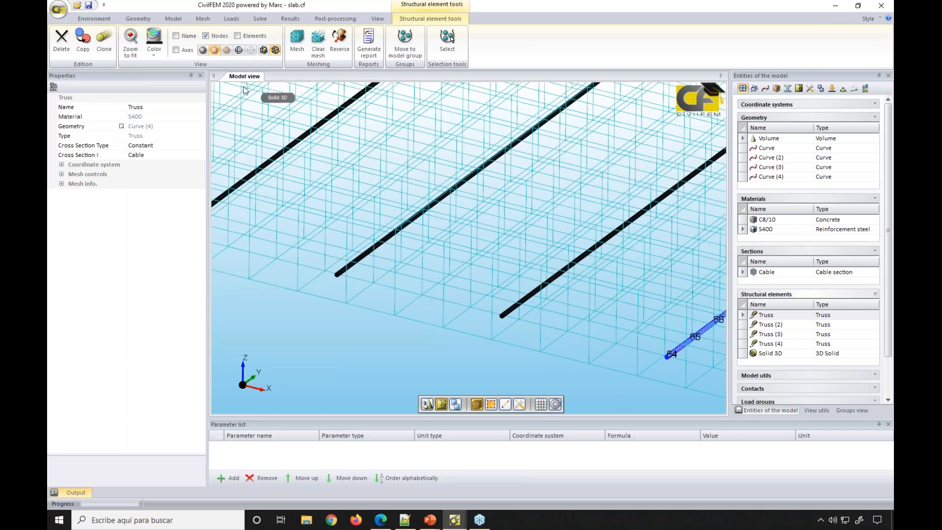
- Hide the truss node numbers and display the slab solid with its realistic material texture again
{"action": "left_click", "coordinate": [213, 39]}
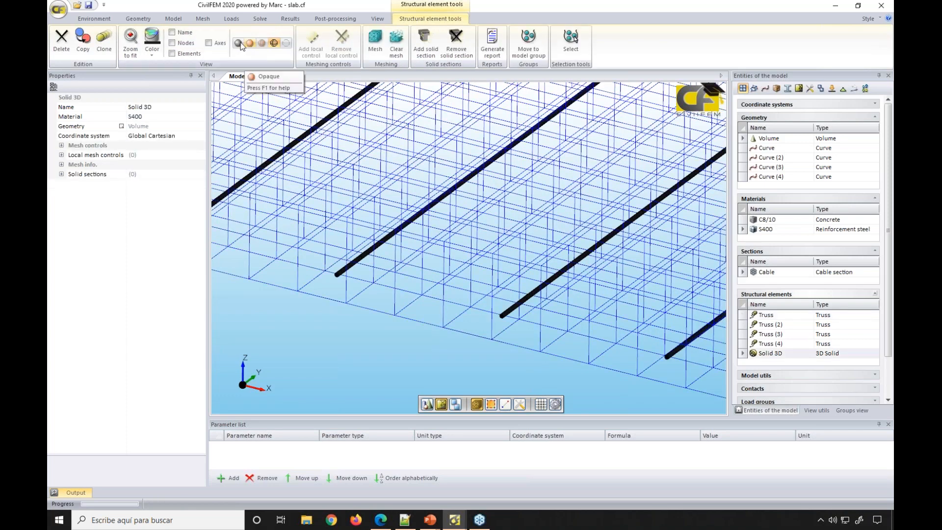
{"action": "left_click", "coordinate": [238, 43]}
{"action": "scroll", "coordinate": [480, 163], "scroll_direction": "down", "scroll_amount": 3}
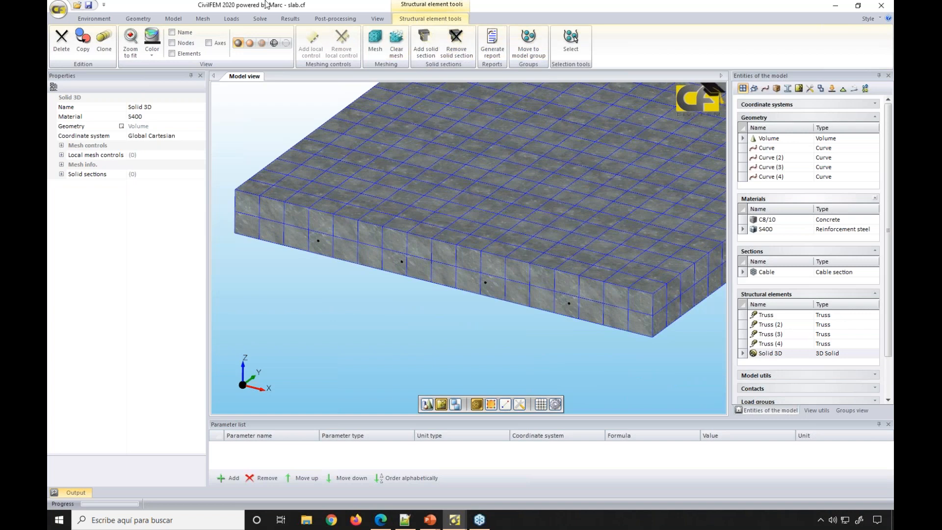
- Start a new insertion with the slab solid, Solid 3D, as its host element
{"action": "left_click", "coordinate": [206, 19]}
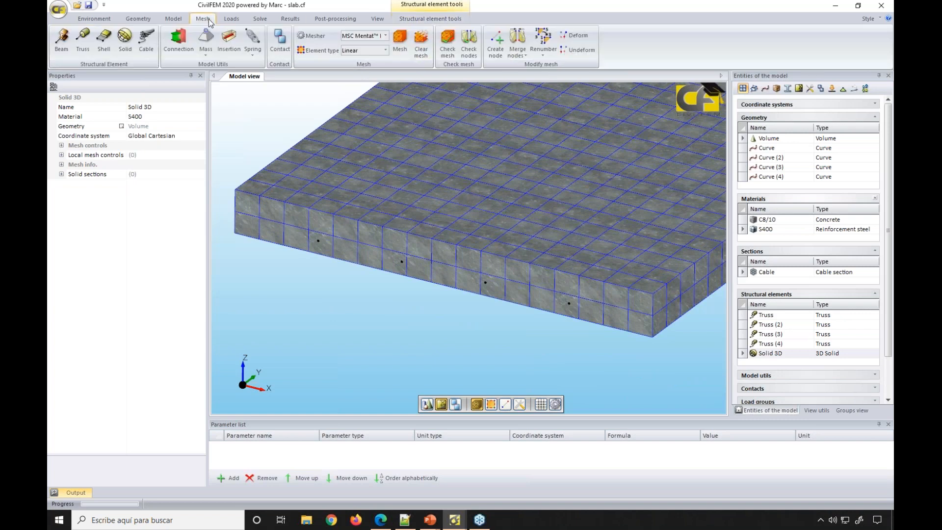
{"action": "left_click", "coordinate": [229, 52]}
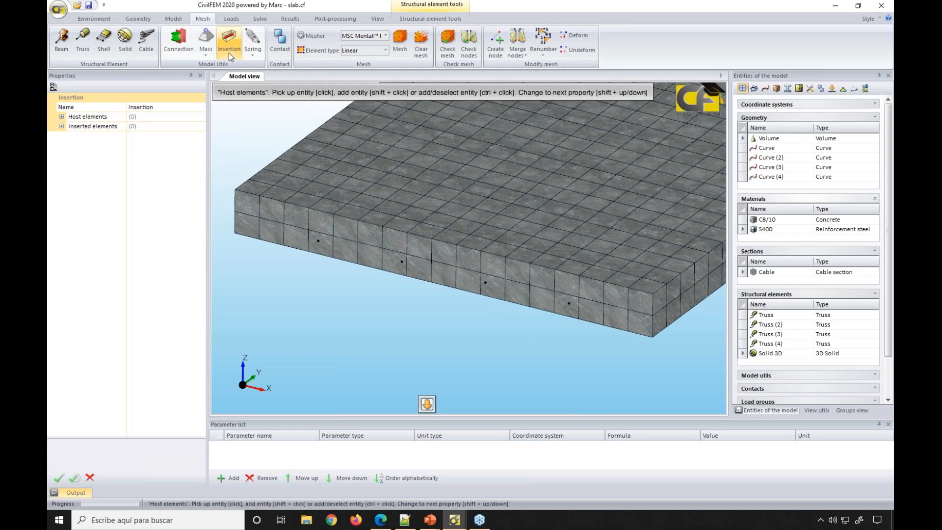
{"action": "scroll", "coordinate": [552, 184], "scroll_direction": "down", "scroll_amount": 2}
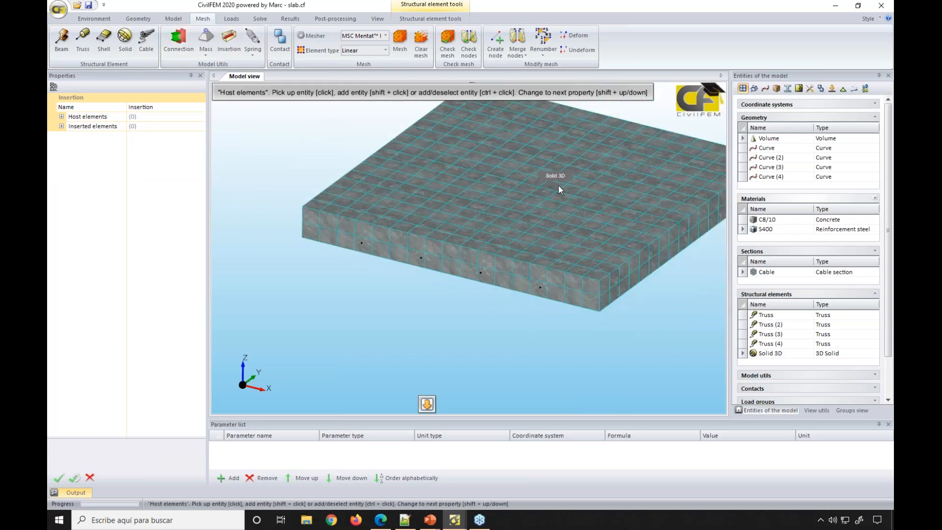
{"action": "scroll", "coordinate": [558, 185], "scroll_direction": "down", "scroll_amount": 1}
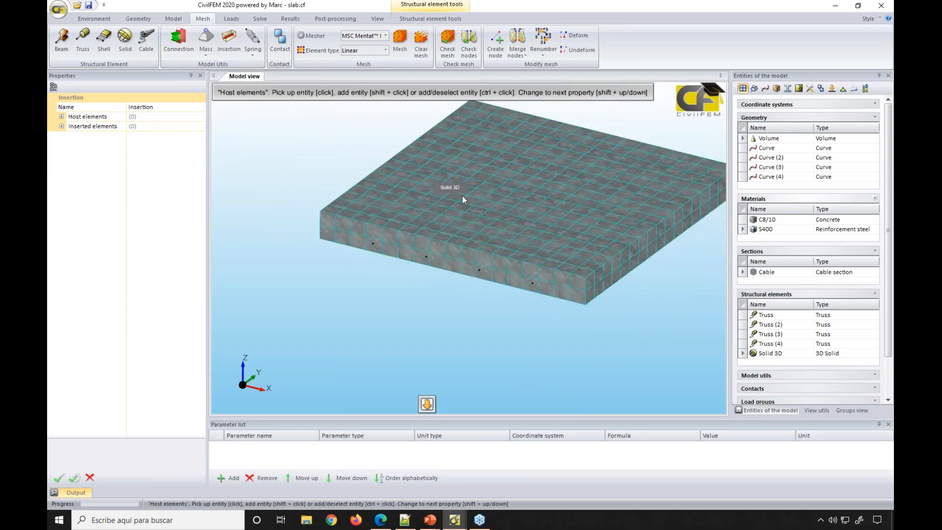
{"action": "left_click", "coordinate": [534, 217]}
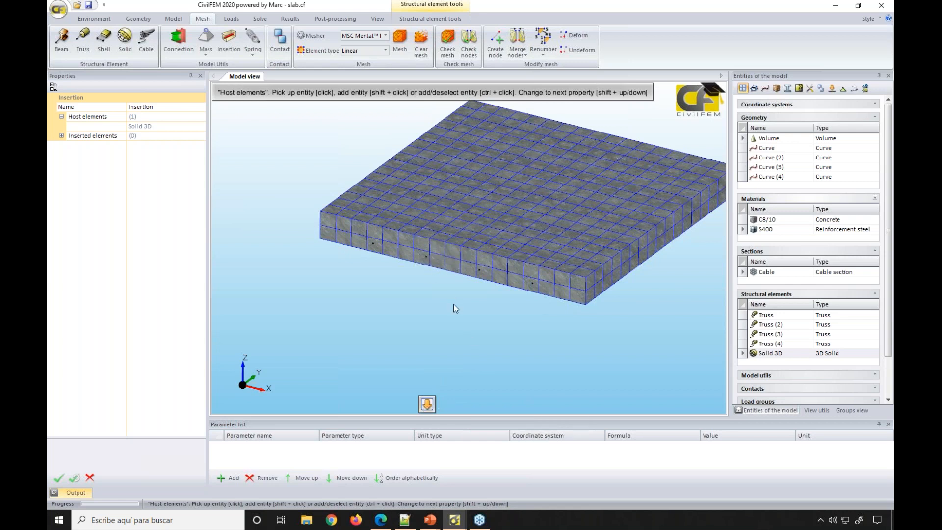
{"action": "middle_click_drag", "start_coordinate": [451, 309], "coordinate": [420, 345]}
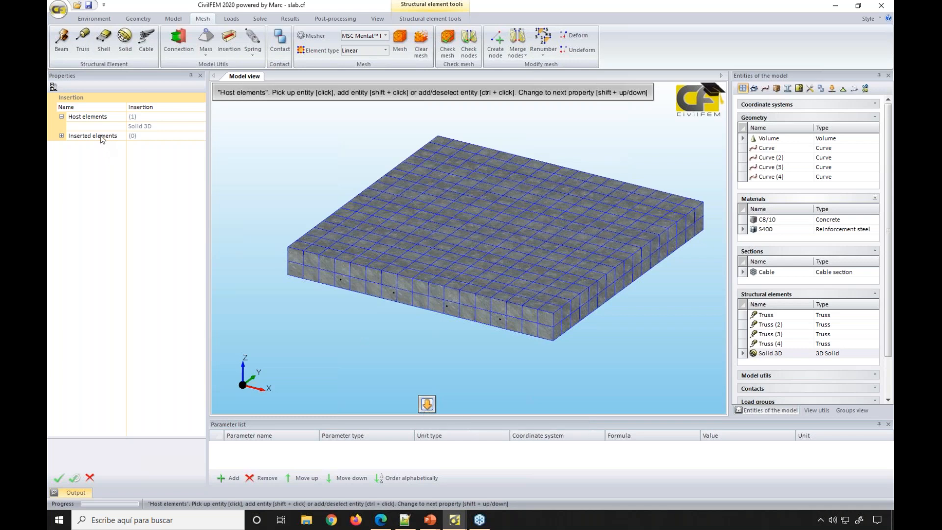
{"action": "left_click", "coordinate": [781, 333]}
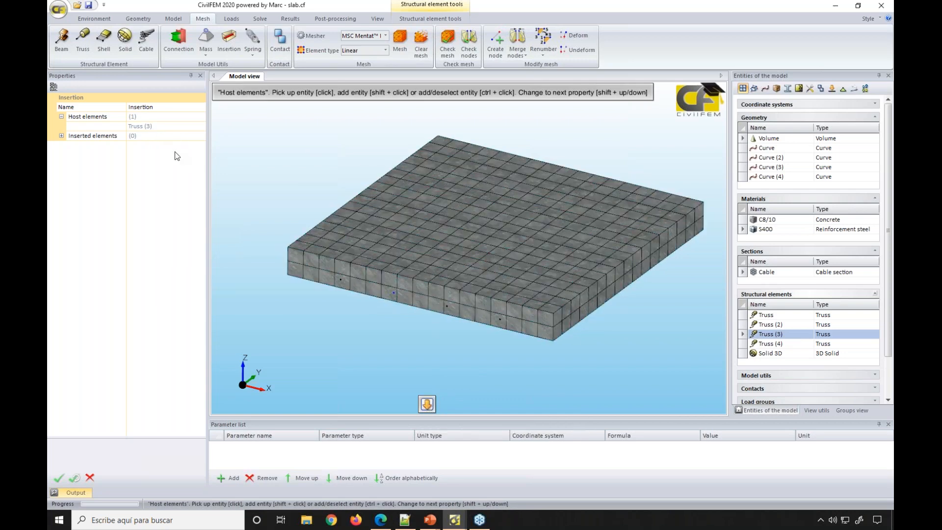
{"action": "left_click", "coordinate": [460, 237]}
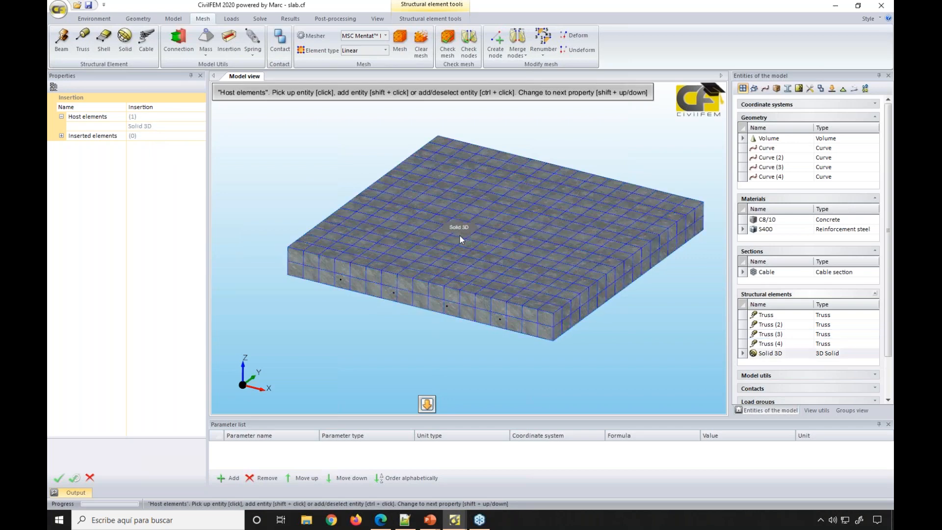
- Add Truss, Truss (2), Truss (3) and Truss (4) as the inserted elements and create the insertion
{"action": "left_click", "coordinate": [426, 403]}
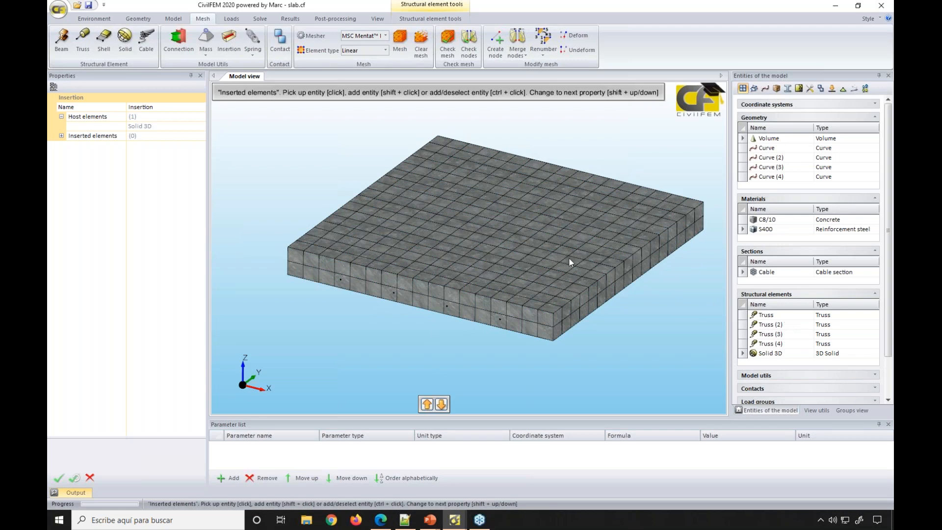
{"action": "left_click", "coordinate": [772, 316]}
{"action": "left_click", "coordinate": [771, 324], "text": "shift"}
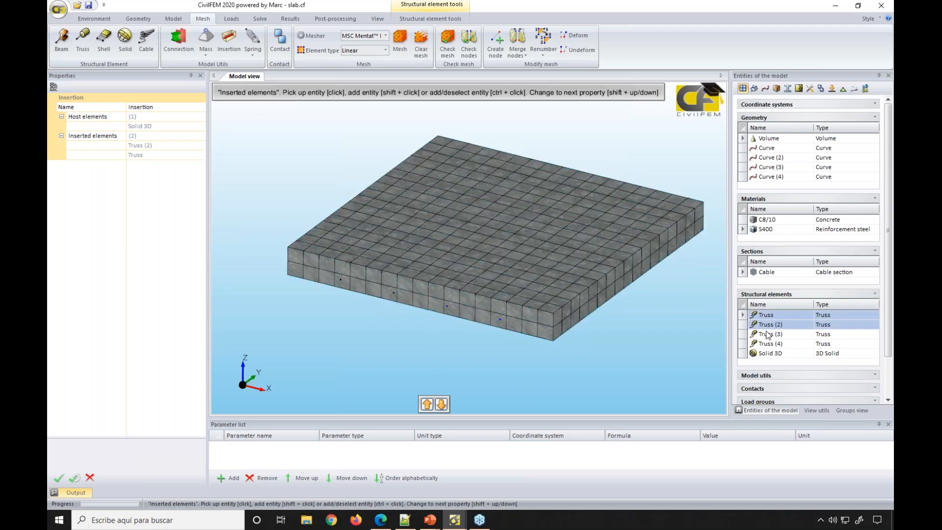
{"action": "left_click", "coordinate": [766, 334], "text": "shift"}
{"action": "left_click", "coordinate": [771, 344], "text": "shift"}
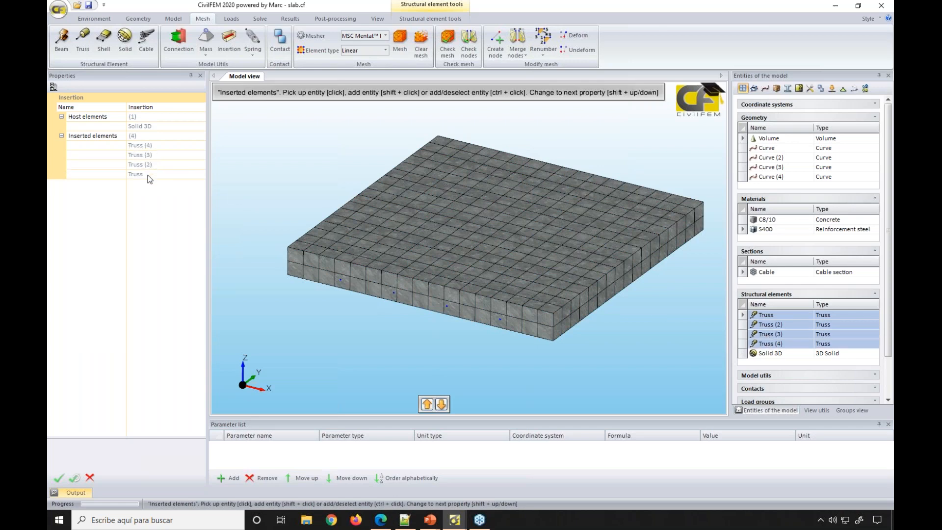
{"action": "scroll", "coordinate": [284, 294], "scroll_direction": "up", "scroll_amount": 2}
{"action": "scroll", "coordinate": [422, 372], "scroll_direction": "up", "scroll_amount": 2}
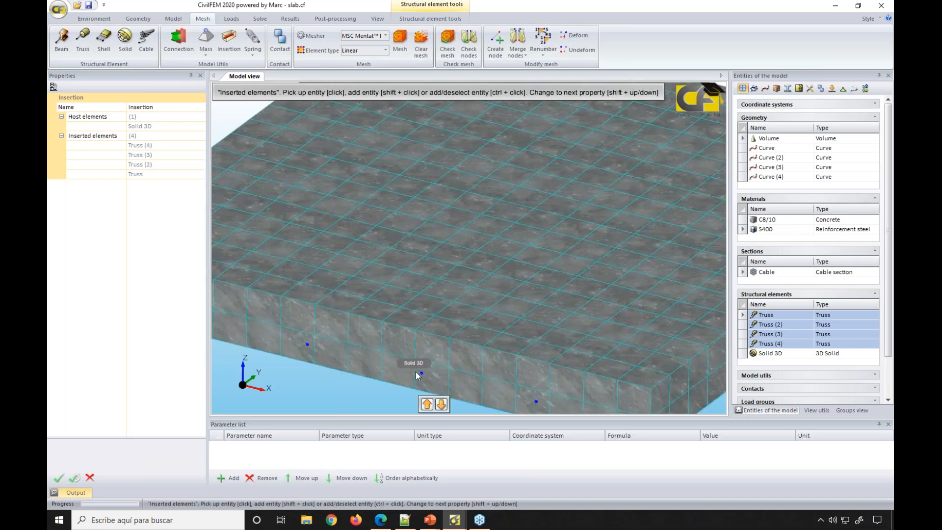
{"action": "scroll", "coordinate": [425, 373], "scroll_direction": "down", "scroll_amount": 2}
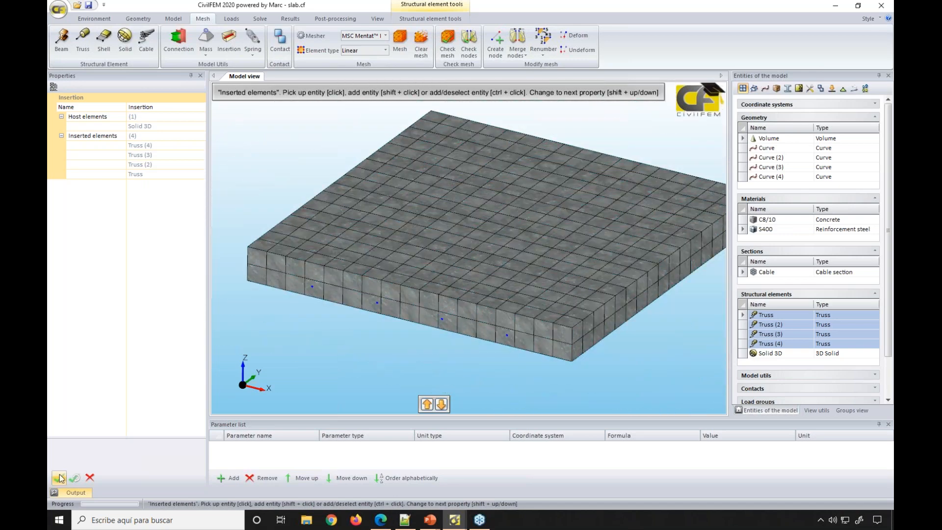
{"action": "left_click", "coordinate": [59, 477]}
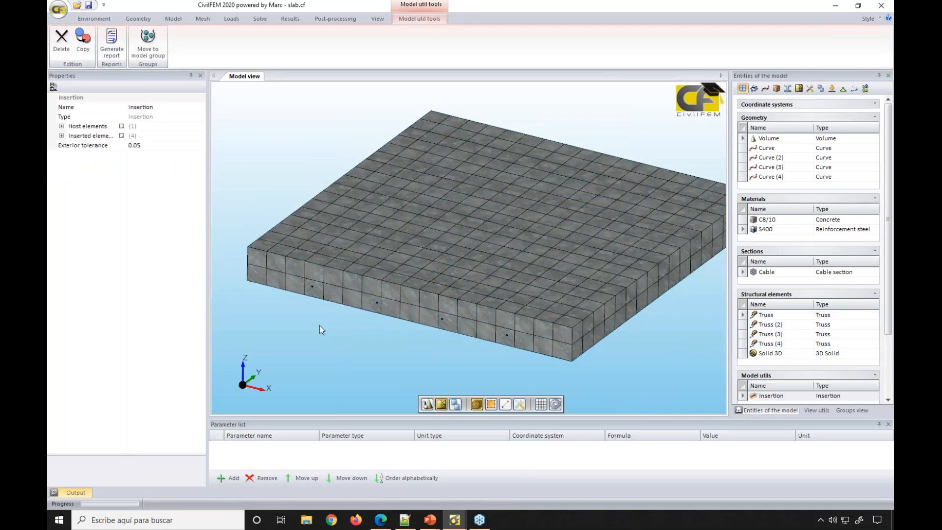
- Expand the insertion's host and inserted element lists to check which elements are assigned
{"action": "left_click", "coordinate": [62, 136]}
{"action": "left_click", "coordinate": [62, 126]}
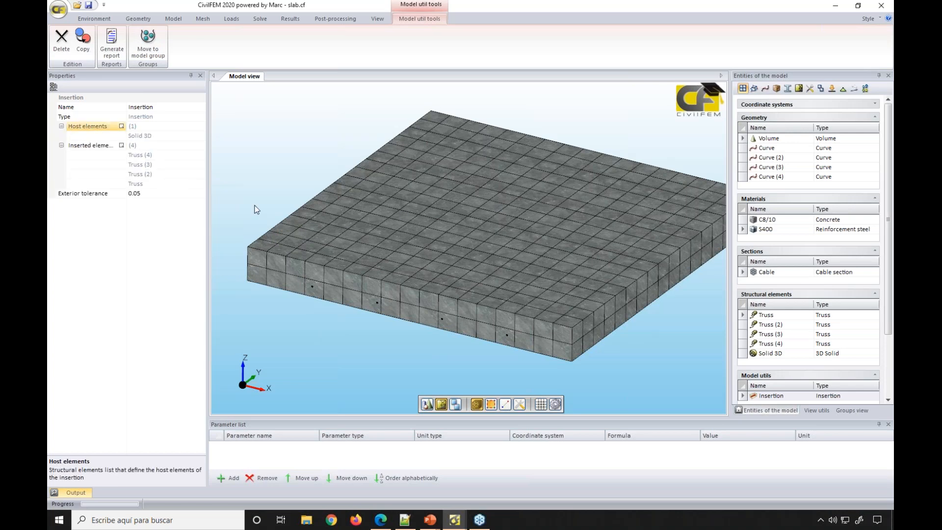
{"action": "mouse_move", "coordinate": [245, 360]}
{"action": "scroll", "coordinate": [297, 337], "scroll_direction": "down", "scroll_amount": 2}
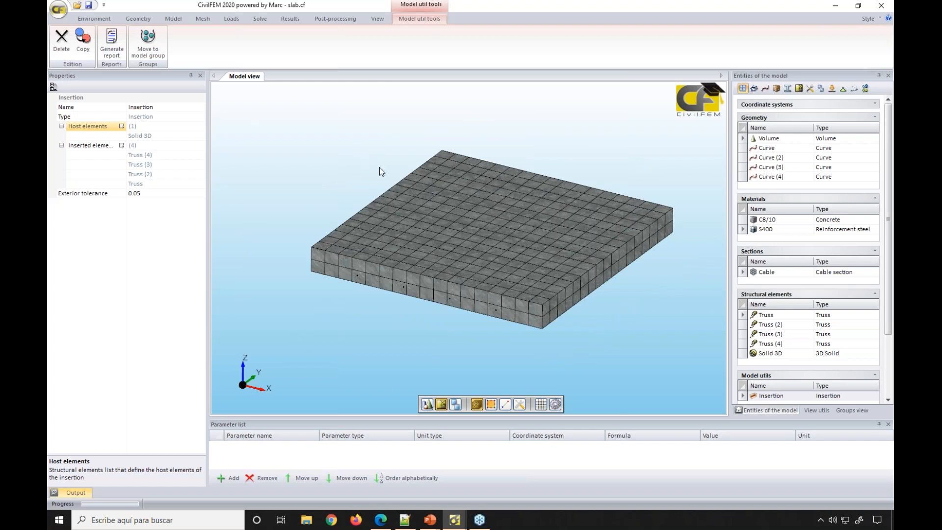
- Open the recent model test1.cf without saving the changes to the slab model
{"action": "left_click", "coordinate": [63, 12]}
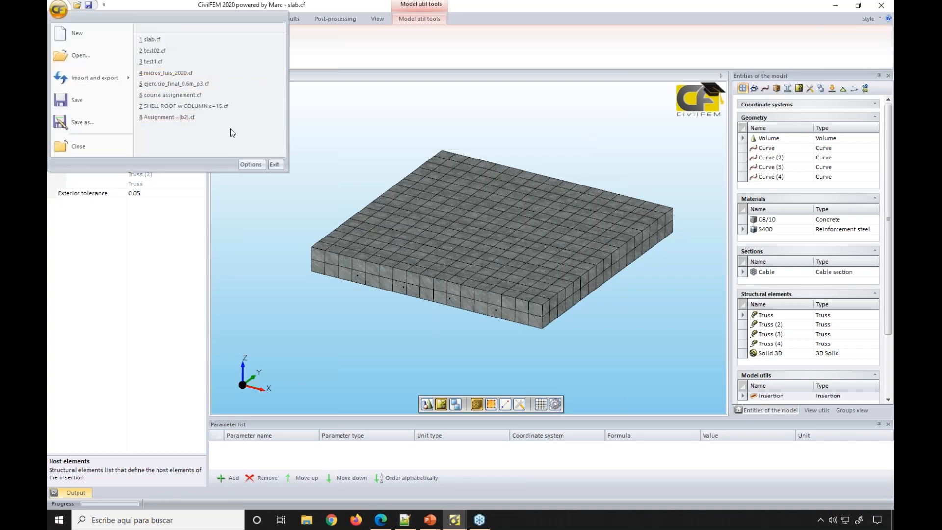
{"action": "left_click", "coordinate": [182, 61]}
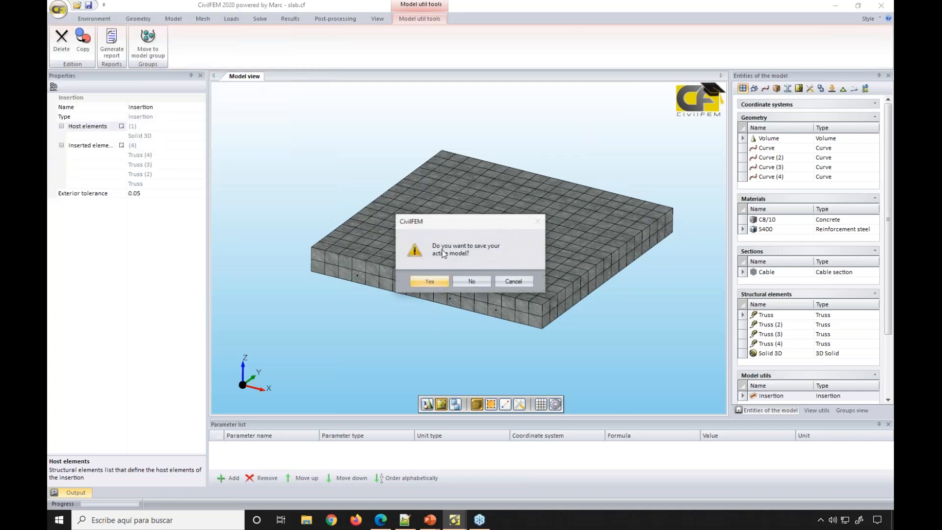
{"action": "left_click", "coordinate": [469, 280]}
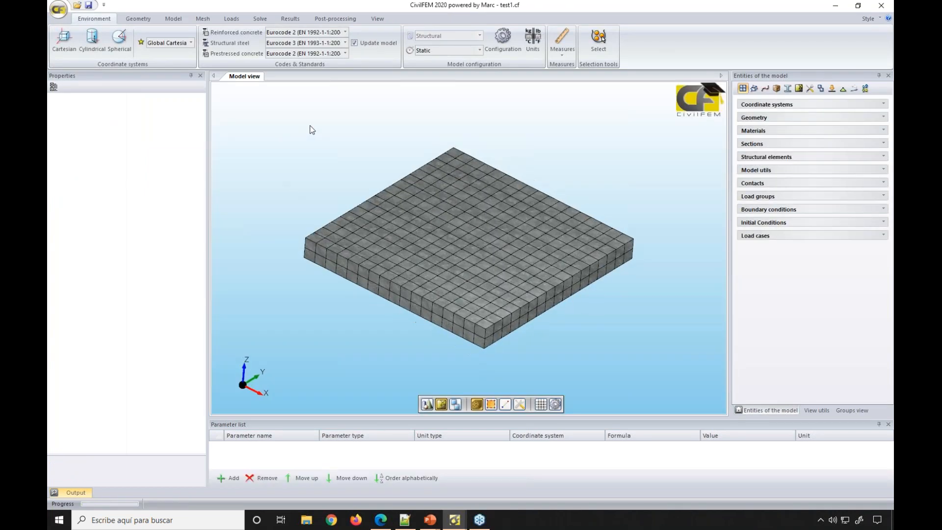
- Load the results file lc01.rcf for the opened slab model
{"action": "middle_click_drag", "start_coordinate": [310, 129], "coordinate": [240, 59]}
{"action": "middle_click_drag", "start_coordinate": [355, 163], "coordinate": [282, 96]}
{"action": "left_click", "coordinate": [290, 19]}
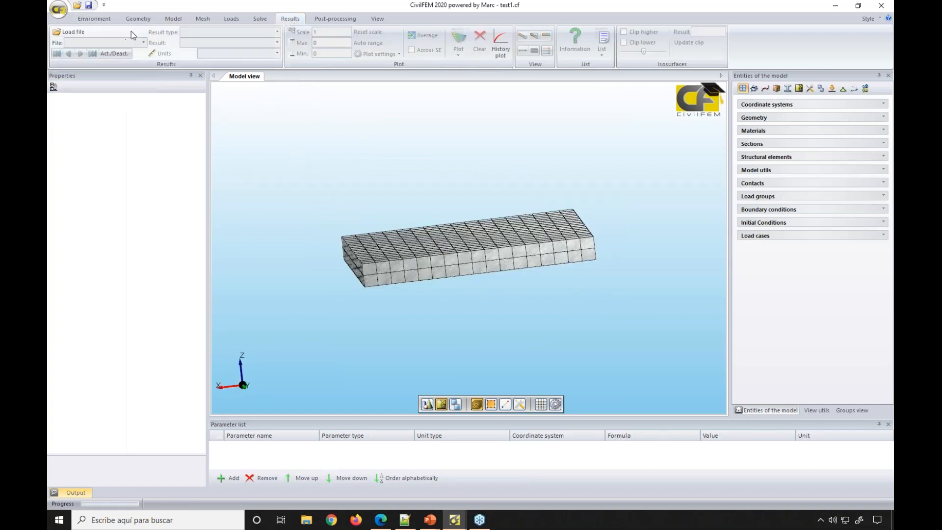
{"action": "left_click", "coordinate": [127, 35]}
{"action": "left_click", "coordinate": [505, 146]}
{"action": "double_click", "coordinate": [512, 222]}
{"action": "left_click", "coordinate": [530, 123]}
- Choose Stresses as the result type and von Mises equivalent stress as the result
{"action": "left_click", "coordinate": [209, 43]}
{"action": "left_click", "coordinate": [206, 32]}
{"action": "left_click", "coordinate": [206, 77]}
{"action": "left_click", "coordinate": [216, 44]}
{"action": "left_click_drag", "start_coordinate": [245, 113], "coordinate": [244, 208]}
{"action": "left_click", "coordinate": [225, 150]}
- Plot the von Mises equivalent stress on all structural elements, including the solid and the trusses
{"action": "middle_click_drag", "start_coordinate": [322, 222], "coordinate": [263, 203]}
{"action": "left_click", "coordinate": [743, 158]}
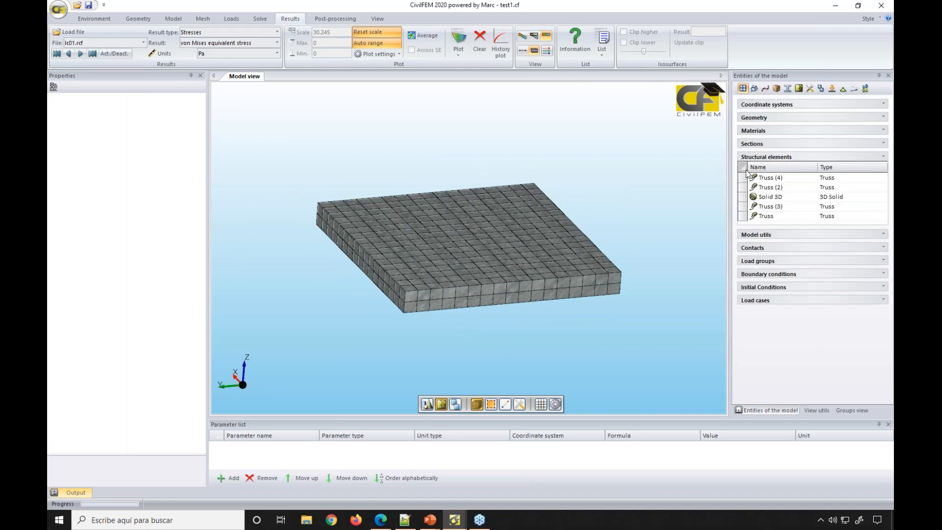
{"action": "left_click", "coordinate": [743, 167]}
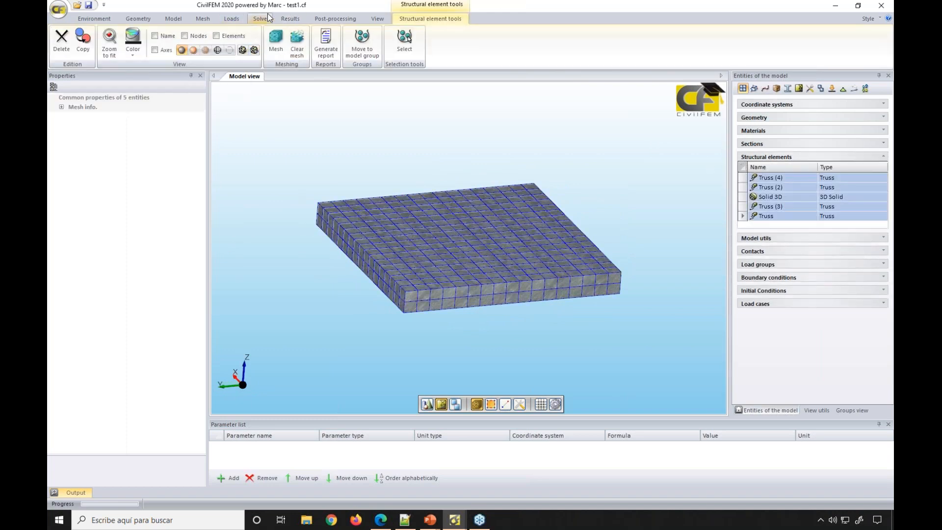
{"action": "left_click", "coordinate": [290, 18]}
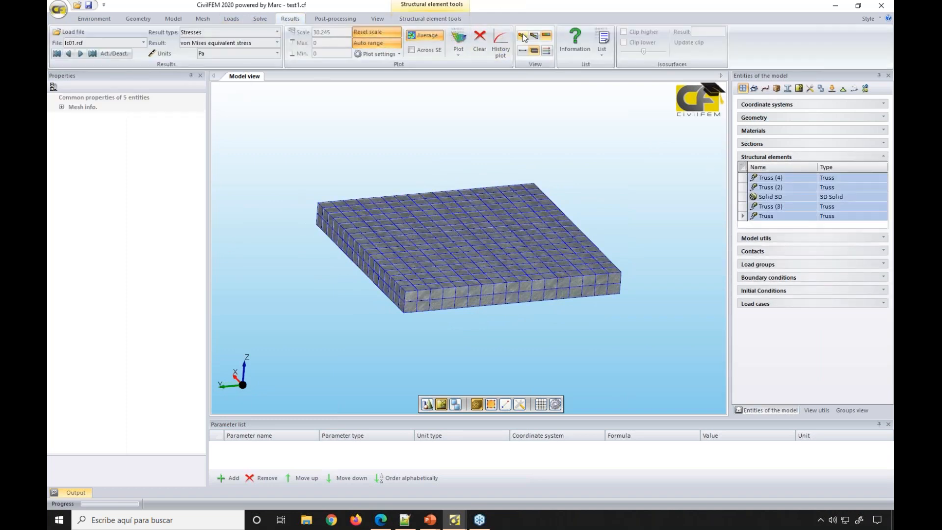
{"action": "left_click", "coordinate": [458, 40]}
{"action": "middle_click_drag", "start_coordinate": [451, 184], "coordinate": [520, 160]}
{"action": "scroll", "coordinate": [469, 215], "scroll_direction": "up", "scroll_amount": 2}
{"action": "scroll", "coordinate": [505, 172], "scroll_direction": "up", "scroll_amount": 4}
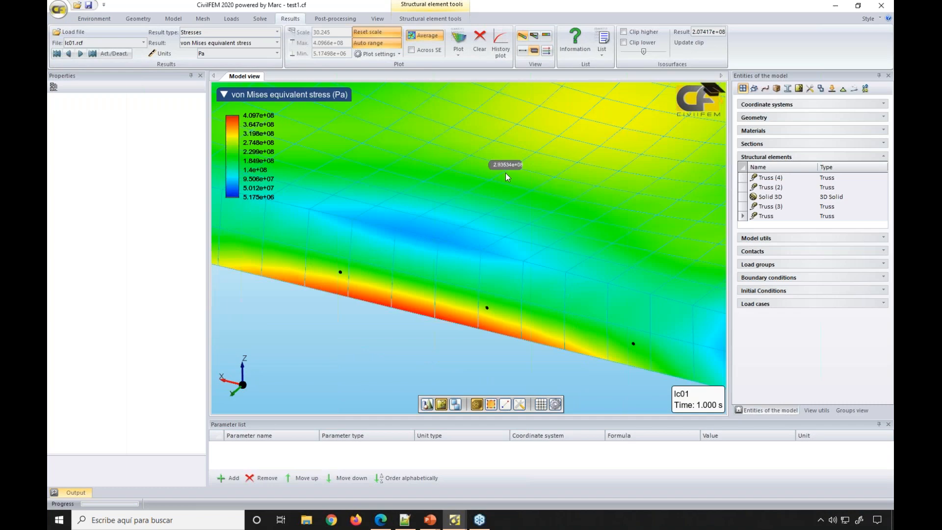
- Hide the slab solid, Solid 3D, so that only the embedded truss bars are displayed
{"action": "middle_click_drag", "start_coordinate": [413, 305], "coordinate": [392, 283]}
{"action": "scroll", "coordinate": [393, 283], "scroll_direction": "down", "scroll_amount": 3}
{"action": "left_click", "coordinate": [483, 243]}
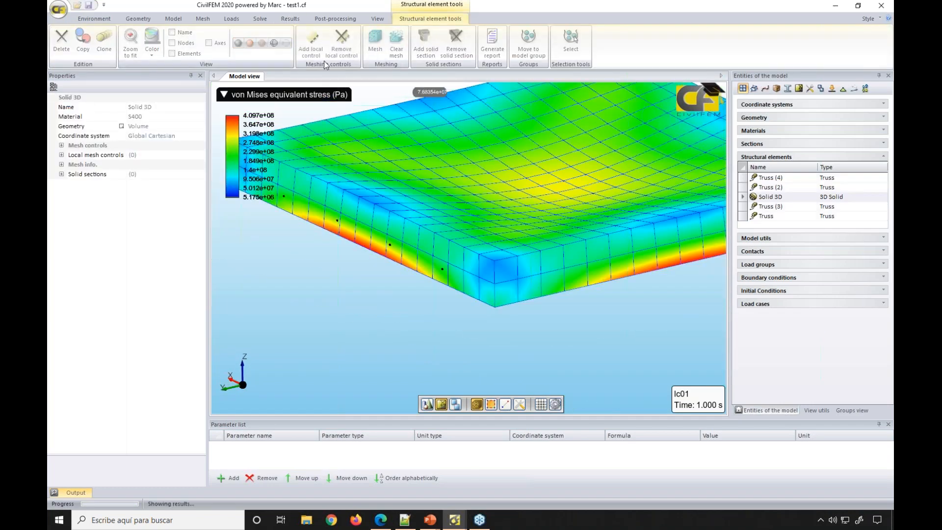
{"action": "middle_click_drag", "start_coordinate": [515, 274], "coordinate": [547, 301]}
{"action": "scroll", "coordinate": [551, 281], "scroll_direction": "down", "scroll_amount": 4}
{"action": "scroll", "coordinate": [554, 303], "scroll_direction": "up", "scroll_amount": 5}
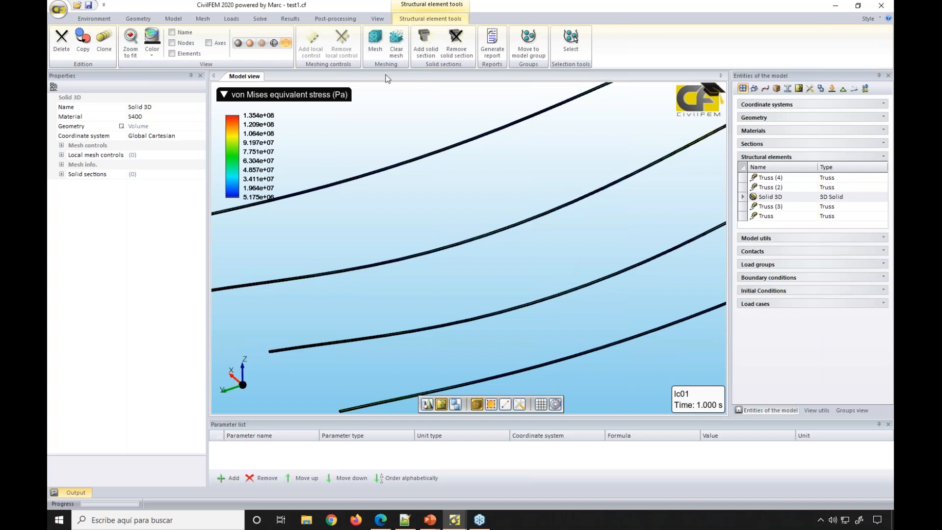
- Plot the von Mises equivalent stress along the four trusses as line diagrams
{"action": "left_click", "coordinate": [291, 19]}
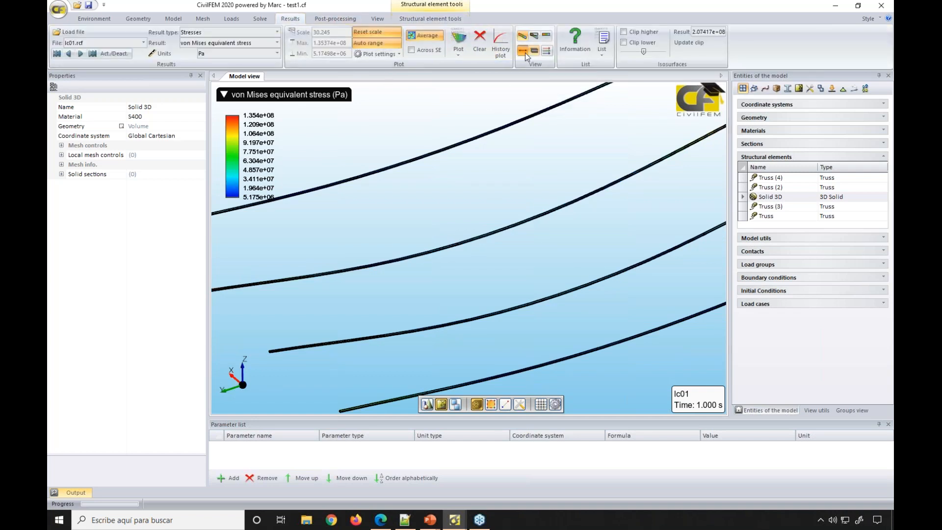
{"action": "left_click", "coordinate": [457, 36]}
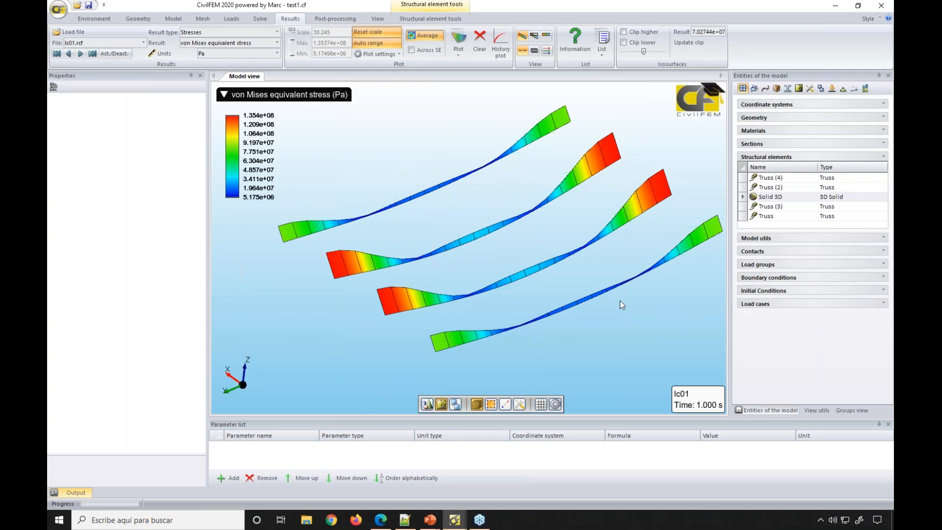
{"action": "middle_click_drag", "start_coordinate": [591, 293], "coordinate": [538, 282]}
{"action": "scroll", "coordinate": [537, 281], "scroll_direction": "down", "scroll_amount": 3}
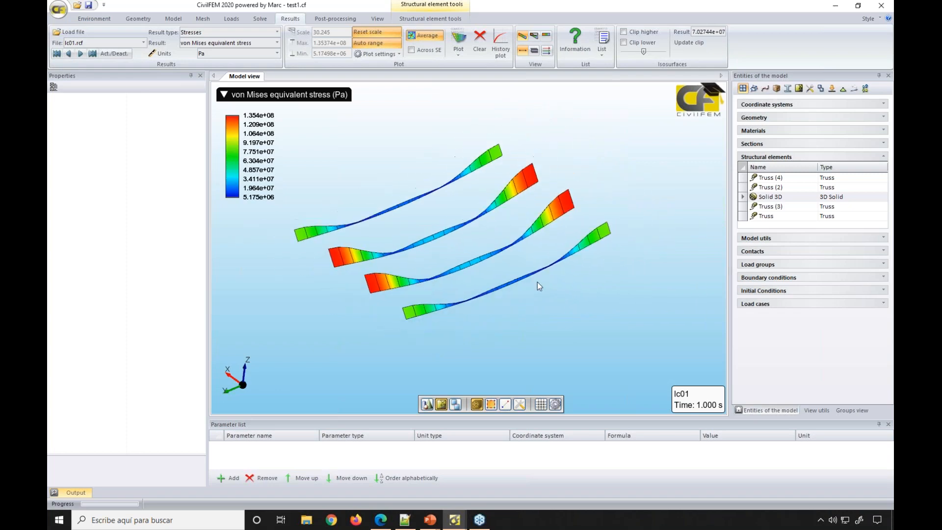
- Switch to the other CivilFEM window containing the arch dam model
{"action": "mouse_move", "coordinate": [455, 520]}
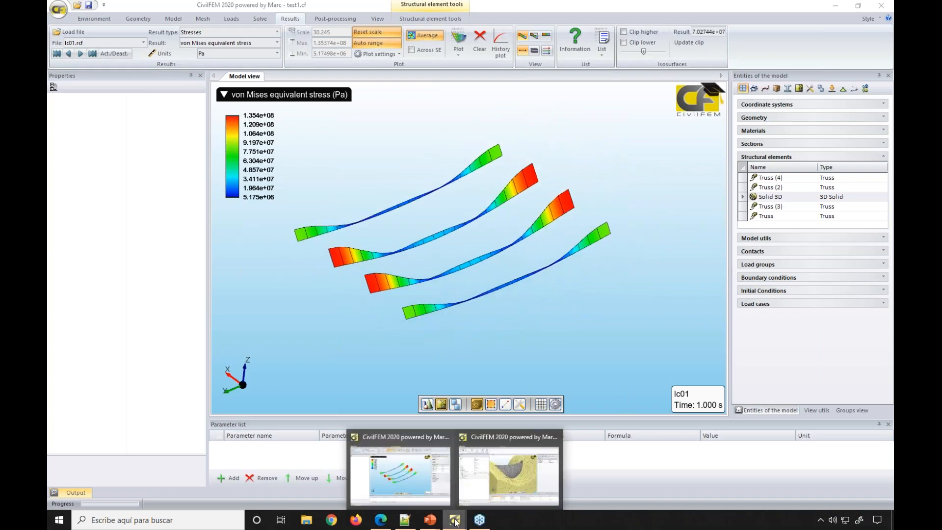
{"action": "left_click", "coordinate": [499, 486]}
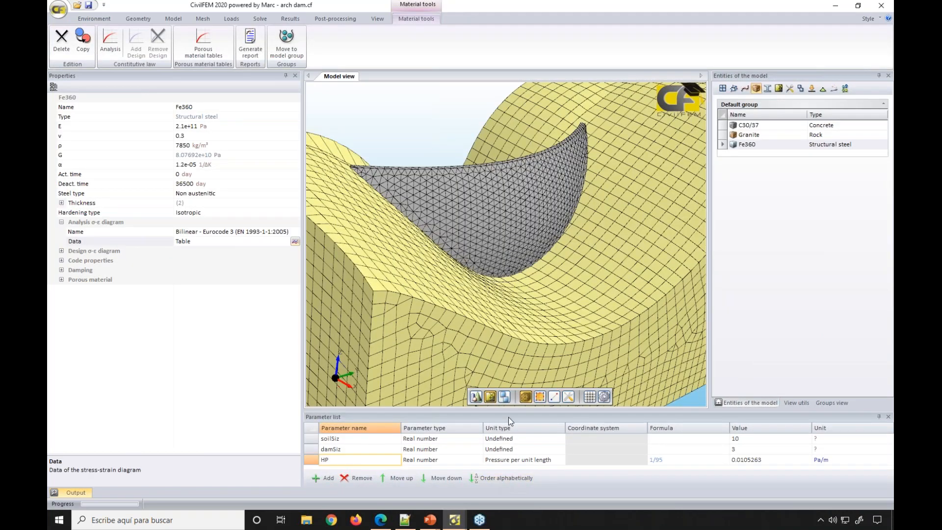
{"action": "scroll", "coordinate": [529, 324], "scroll_direction": "down", "scroll_amount": 3}
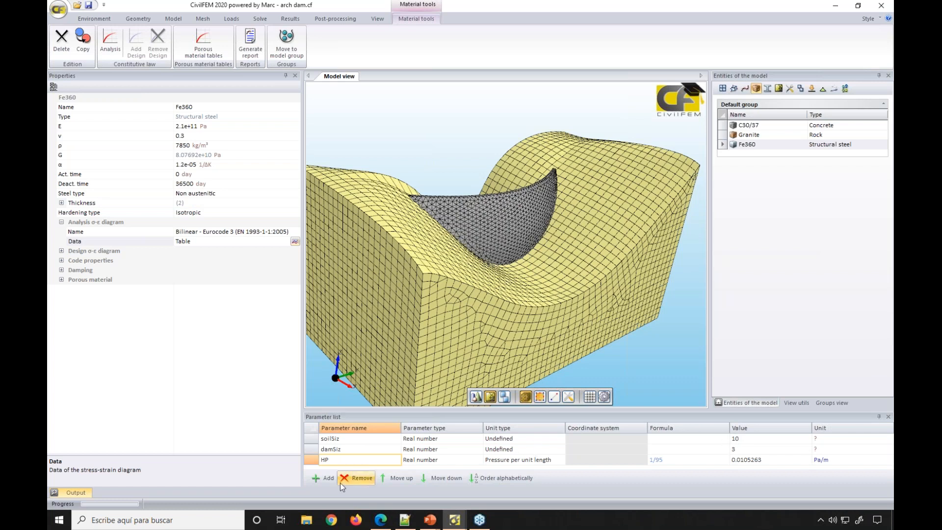
- Add a parameter named mu to the parameter list with a value of 0.5
{"action": "left_click", "coordinate": [323, 480]}
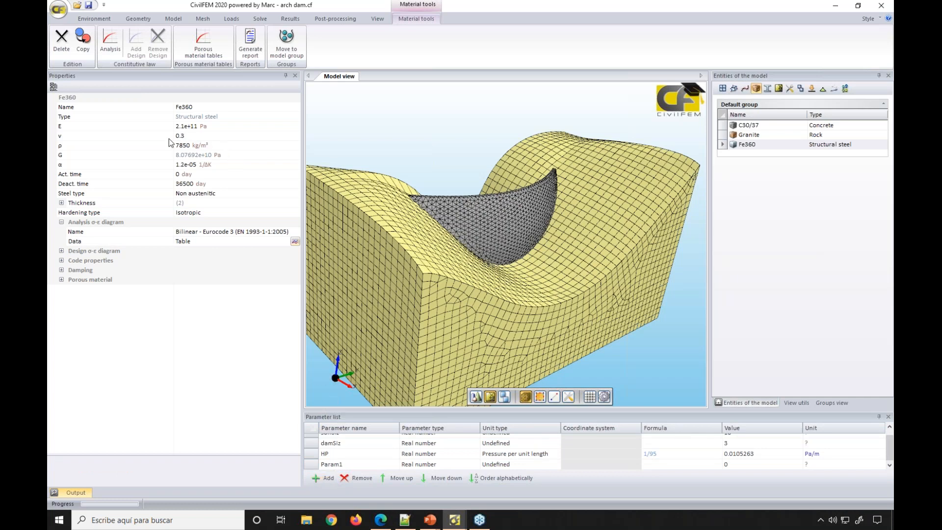
{"action": "left_click", "coordinate": [350, 463]}
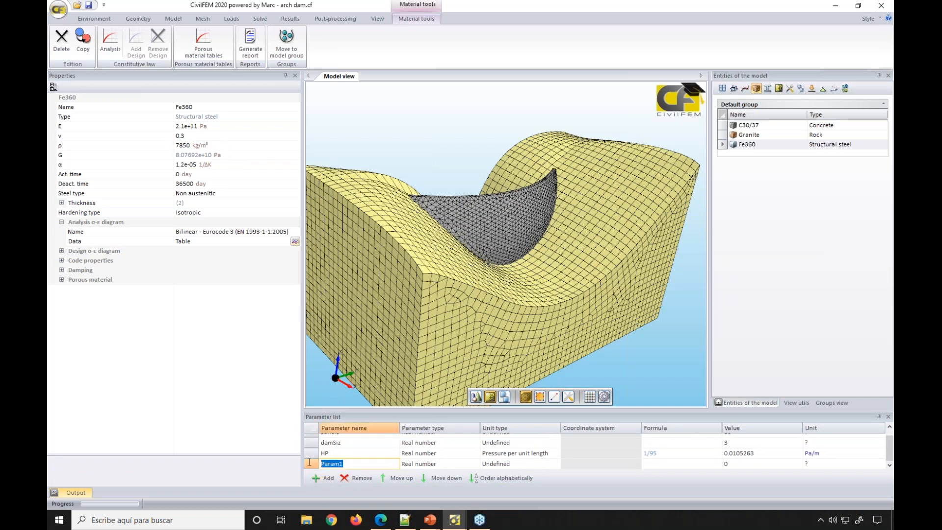
{"action": "type", "text": "mu"}
{"action": "left_click", "coordinate": [735, 464]}
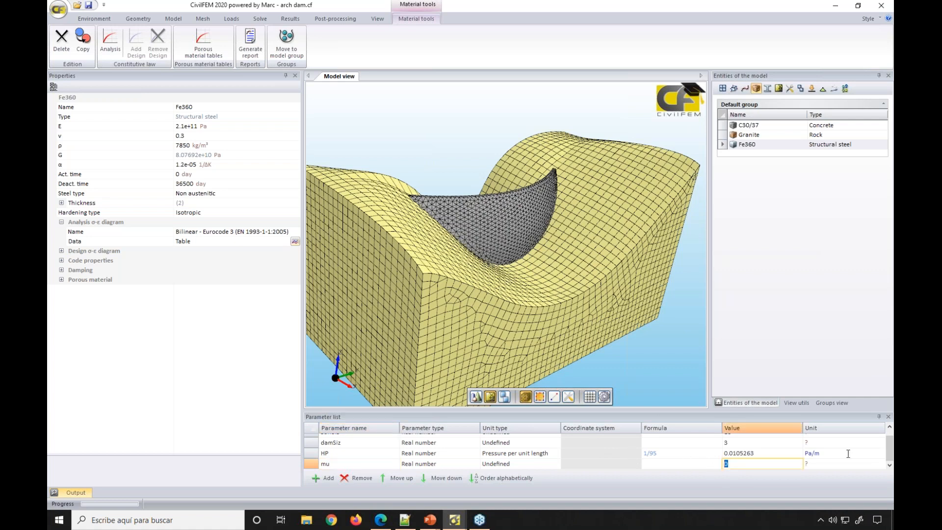
{"action": "type", "text": "0.5"}
- Assign parameter mu to the Poisson ratio of Fe360 and change the parameter's value to 0.3
{"action": "left_click", "coordinate": [200, 137]}
{"action": "type", "text": "mu"}
{"action": "key", "text": "Return"}
{"action": "left_click", "coordinate": [738, 464]}
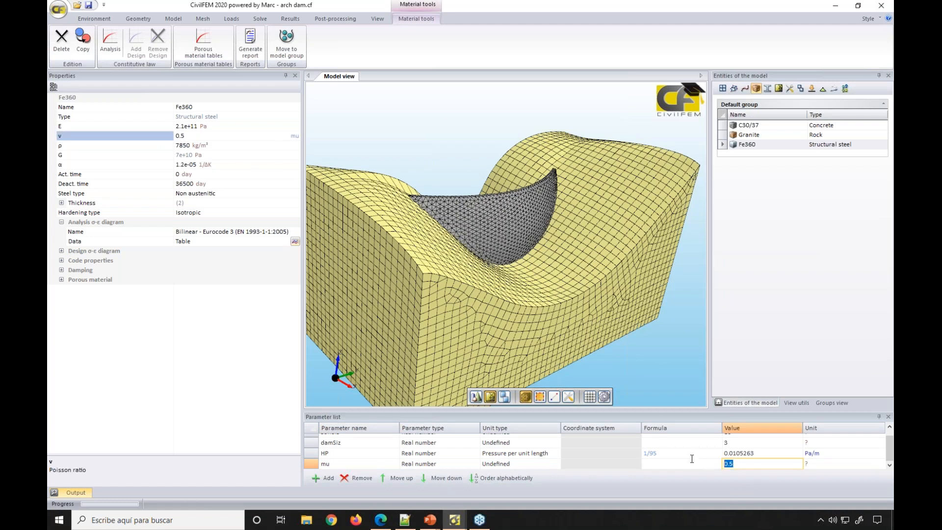
{"action": "type", "text": ".3"}
{"action": "key", "text": "Return"}
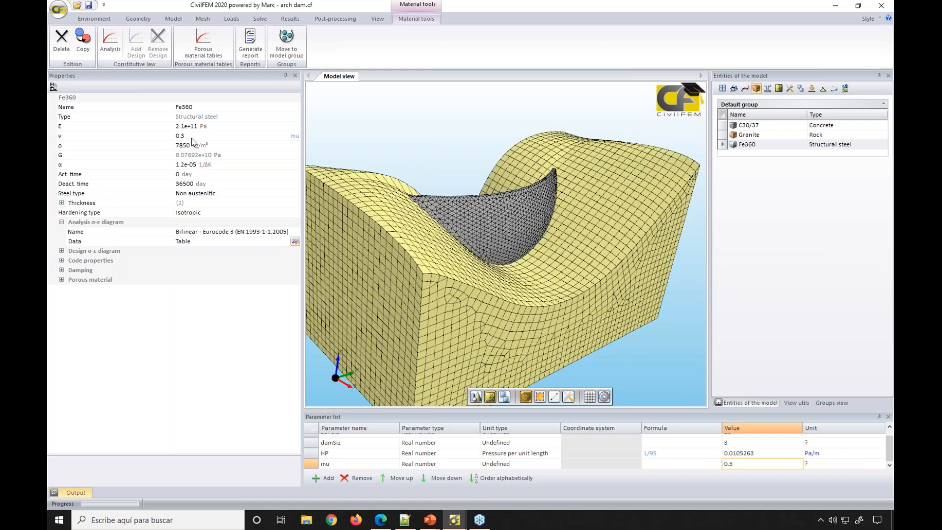
- Add another parameter to the parameter list and name it denS
{"action": "left_click", "coordinate": [324, 477]}
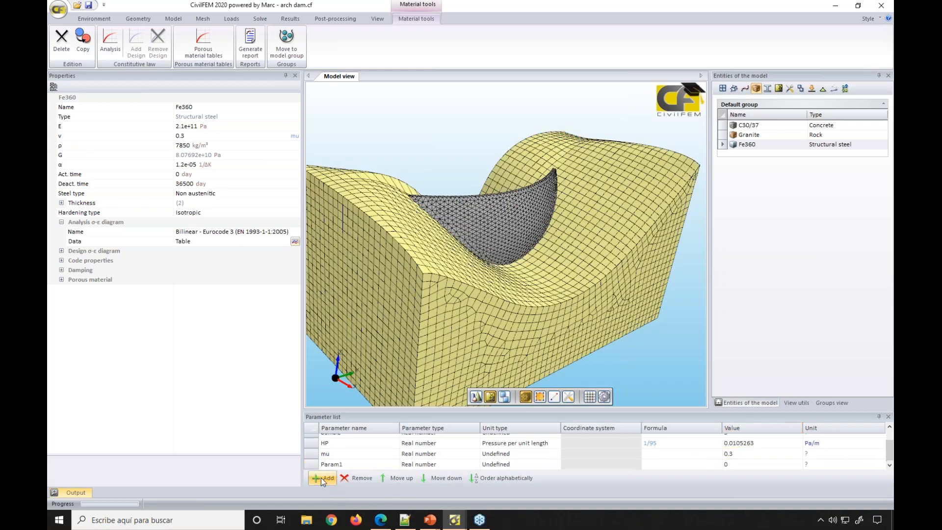
{"action": "double_click", "coordinate": [349, 467]}
{"action": "type", "text": "deS"}
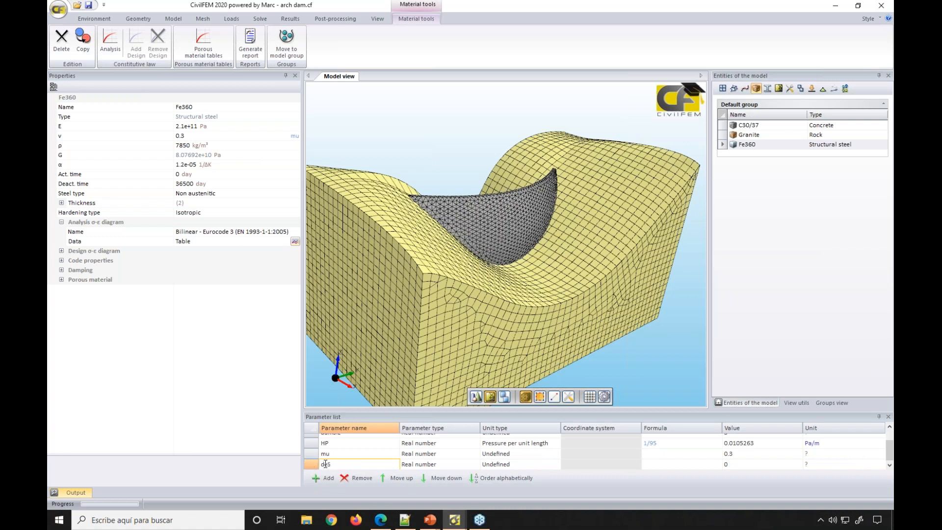
{"action": "type", "text": "ns"}
- Set the denS parameter's unit type to Density and its value to 5000 kg/m³, keeping it a real number
{"action": "left_click", "coordinate": [476, 464]}
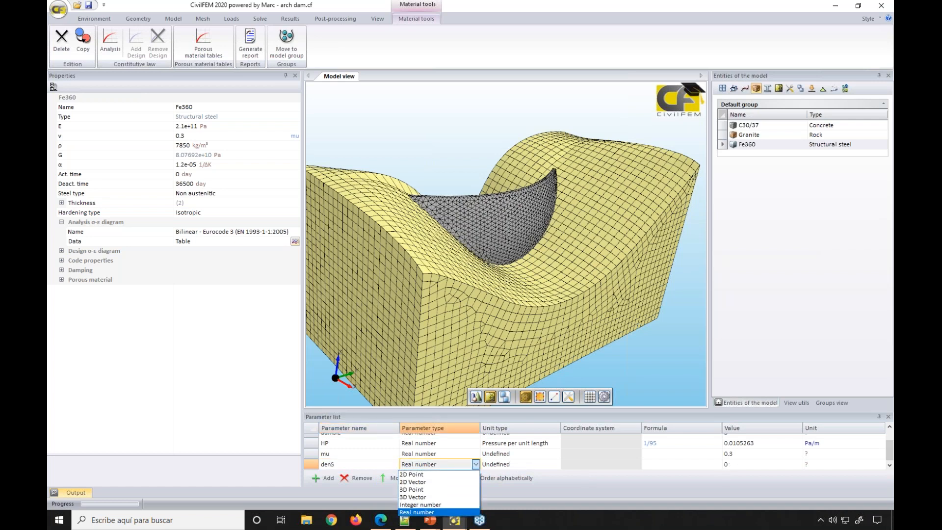
{"action": "left_click", "coordinate": [522, 464]}
{"action": "left_click", "coordinate": [556, 464]}
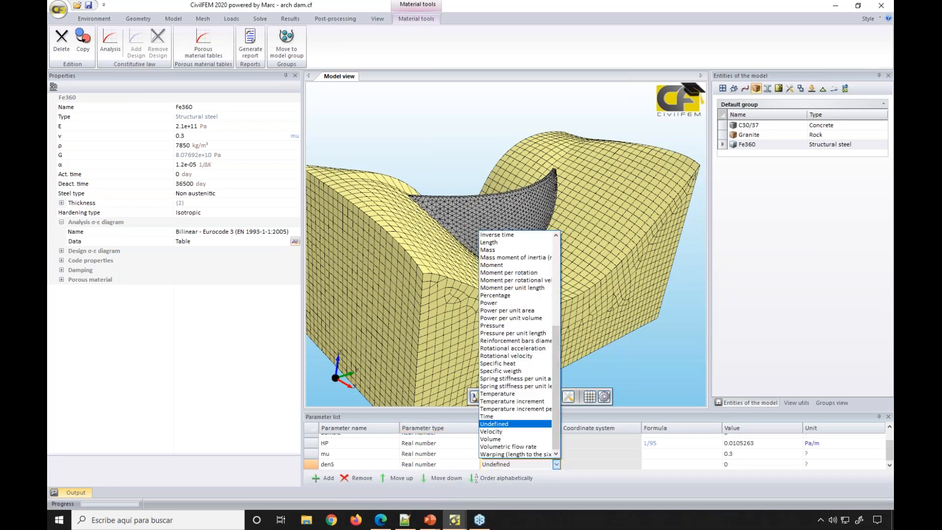
{"action": "scroll", "coordinate": [541, 302], "scroll_direction": "up", "scroll_amount": 6}
{"action": "scroll", "coordinate": [540, 303], "scroll_direction": "up", "scroll_amount": 1}
{"action": "left_click", "coordinate": [515, 297]}
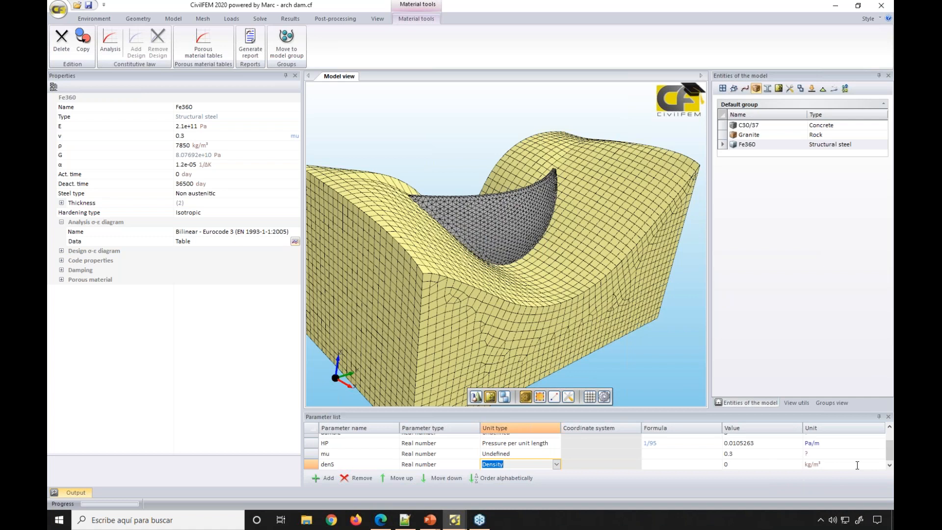
{"action": "left_click", "coordinate": [764, 464]}
{"action": "type", "text": "5000"}
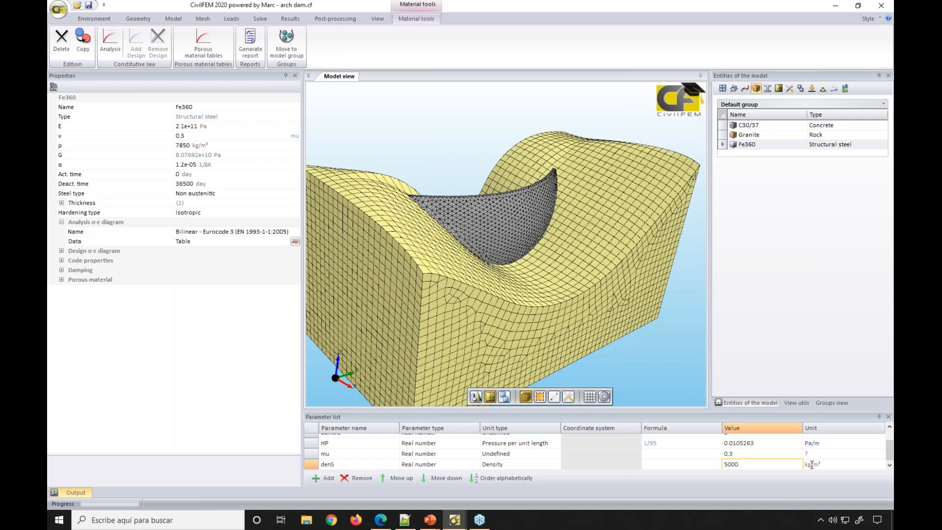
- Assign the parameter denS to the density of the Fe360 material
{"action": "left_click", "coordinate": [216, 145]}
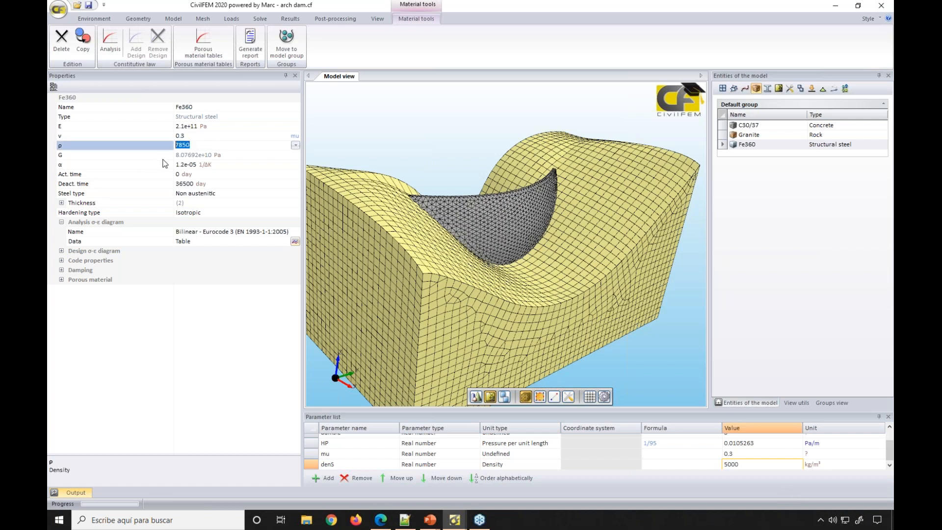
{"action": "type", "text": "denS"}
{"action": "key", "text": "Return"}
- Narrow the properties area and change the denS parameter's unit to tn/m³
{"action": "left_click_drag", "start_coordinate": [303, 442], "coordinate": [259, 439]}
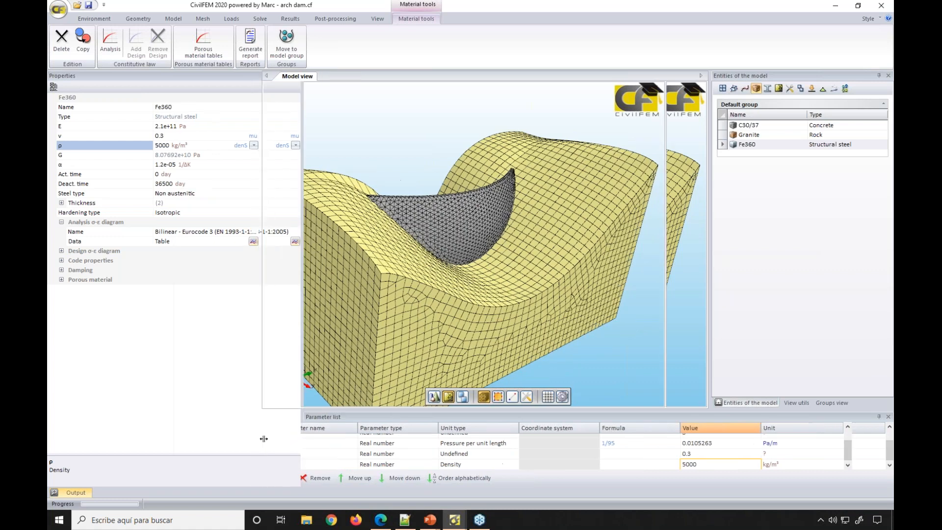
{"action": "double_click", "coordinate": [286, 464]}
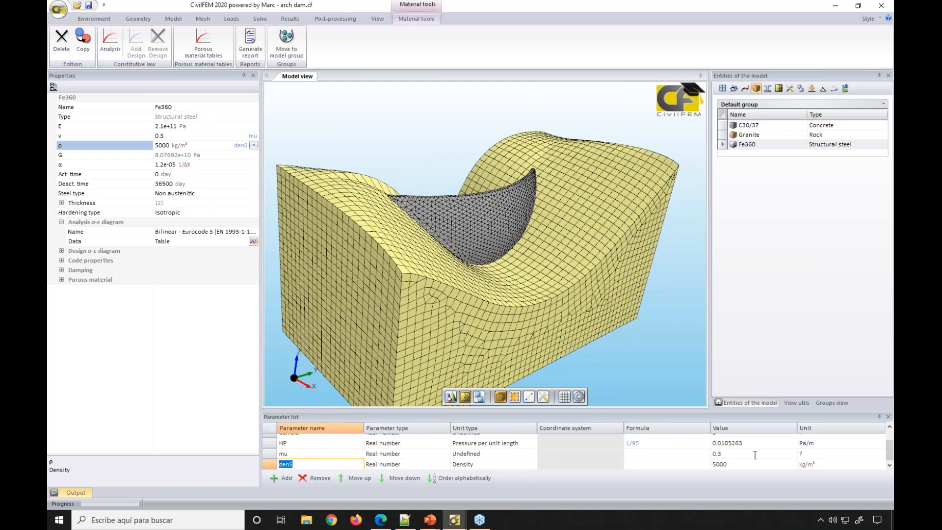
{"action": "left_click", "coordinate": [836, 464]}
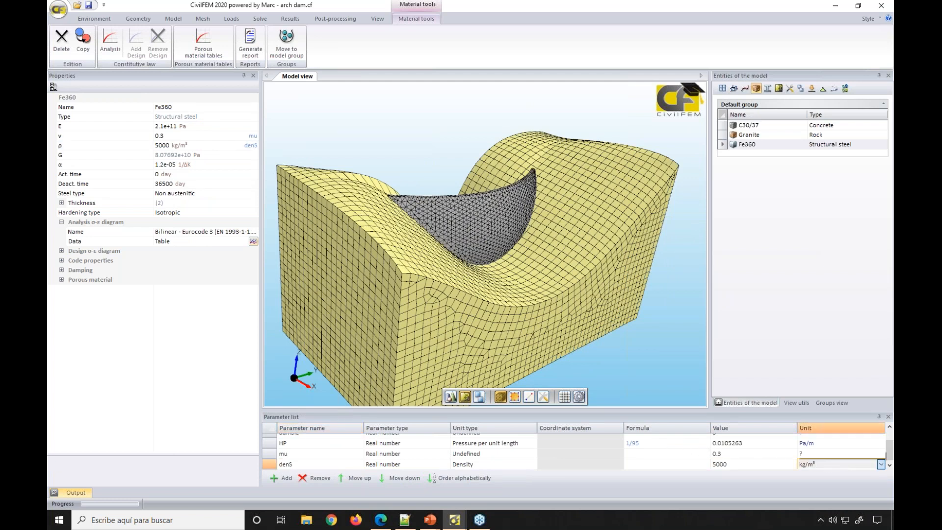
{"action": "left_click", "coordinate": [881, 464]}
{"action": "left_click", "coordinate": [855, 386]}
- Set the value of the denS parameter to 2 tn/m³
{"action": "left_click", "coordinate": [600, 460]}
{"action": "key", "text": "Tab"}
{"action": "key", "text": "Tab"}
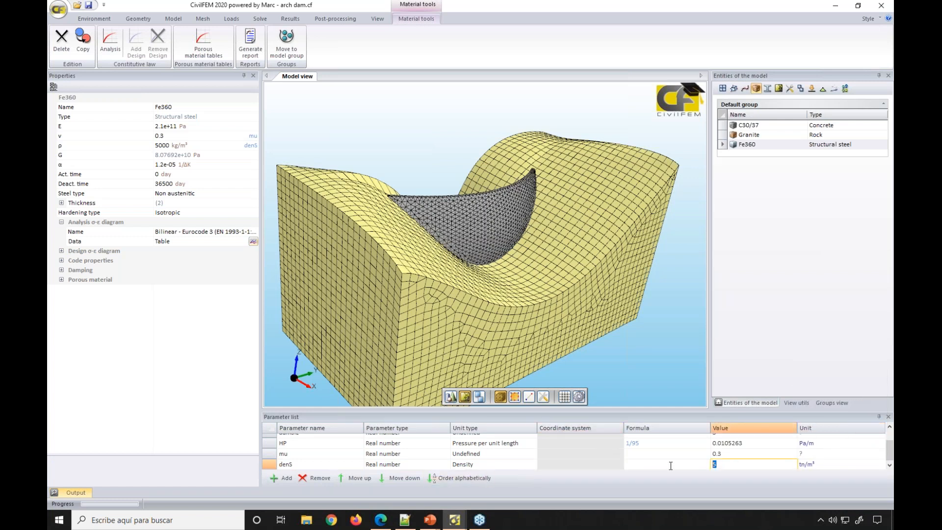
{"action": "type", "text": "2"}
{"action": "key", "text": "Return"}
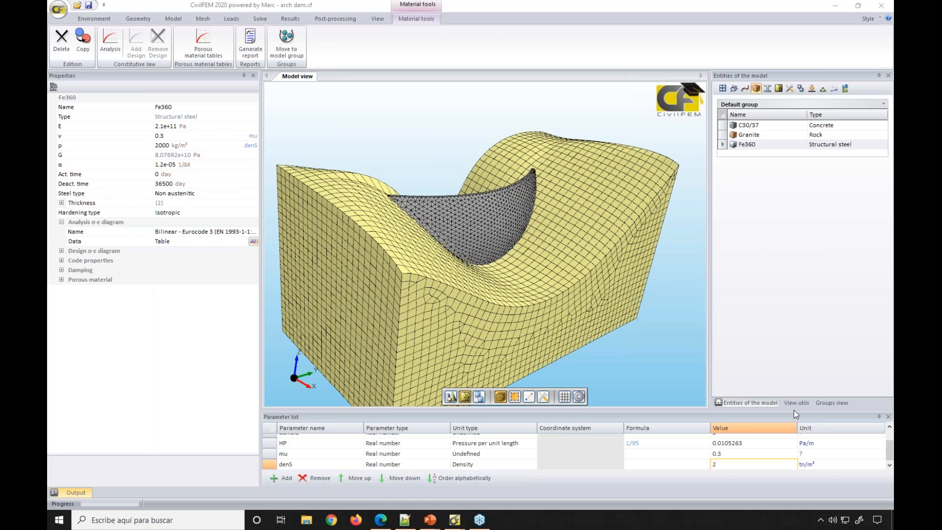
- Deselect the material, switch to the running PowerPoint slide show and advance to the CivilFEM 2020 Improvements slide
{"action": "left_click", "coordinate": [687, 352]}
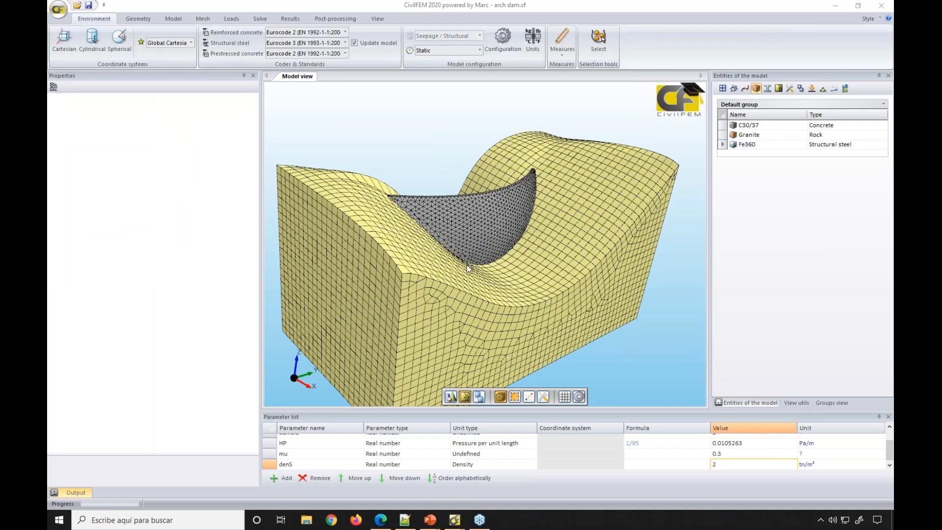
{"action": "mouse_move", "coordinate": [435, 524]}
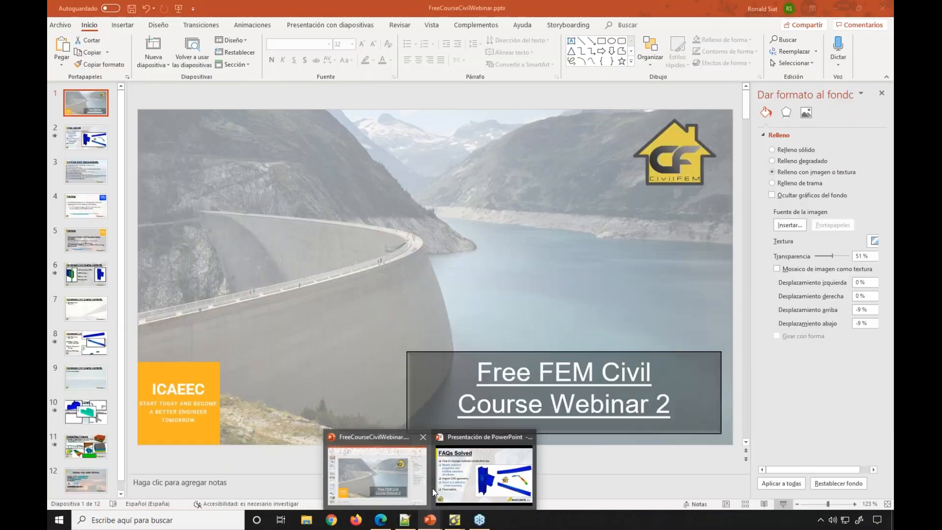
{"action": "left_click", "coordinate": [435, 485]}
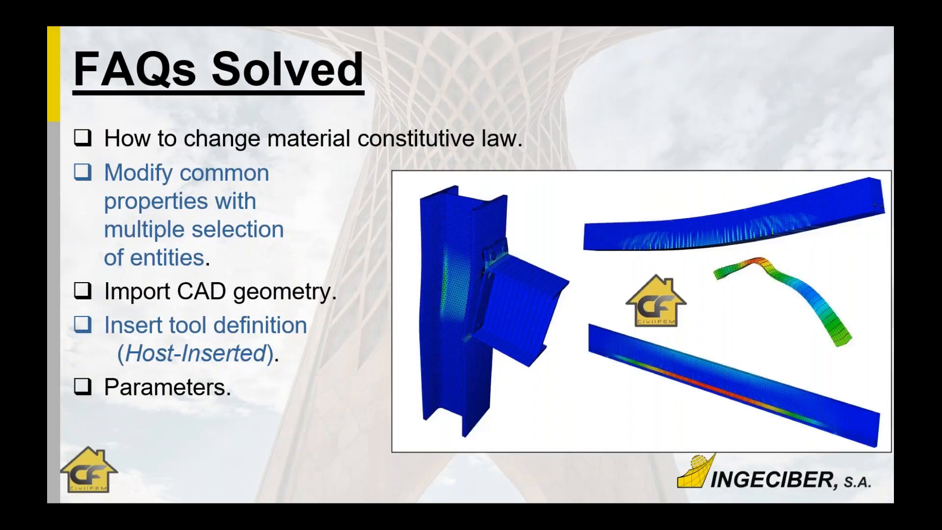
{"action": "key", "text": "Right"}
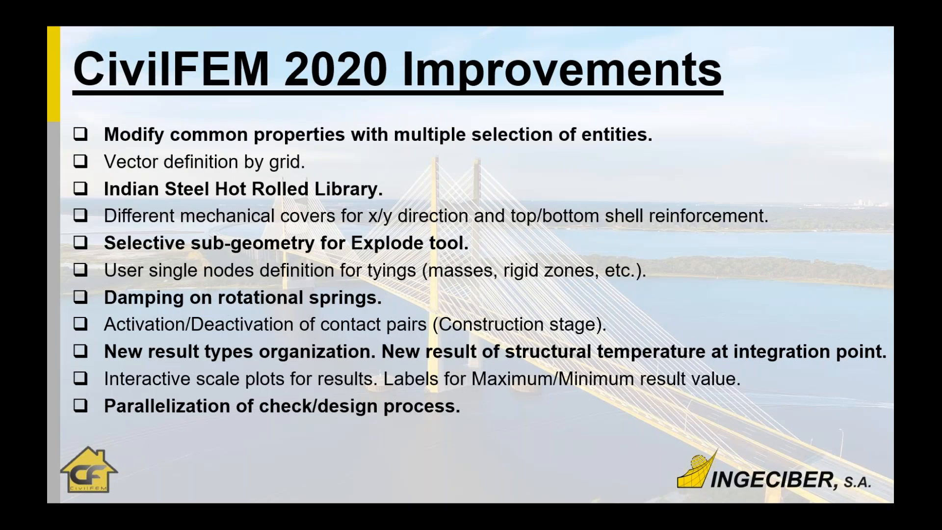